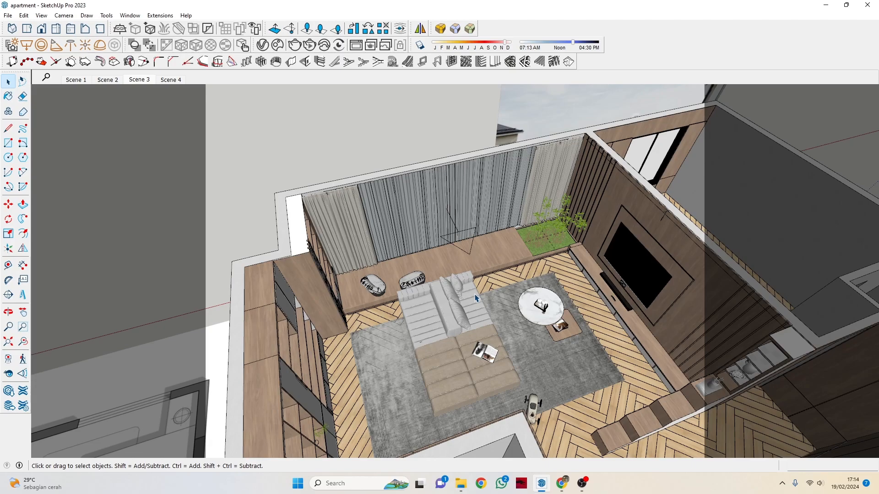
Step: Examine the apartment's living room from above and at eye level, including the curtains, window bench, planter and TV wall
{"action": "scroll", "coordinate": [485, 239], "scroll_direction": "down", "scroll_amount": 4}
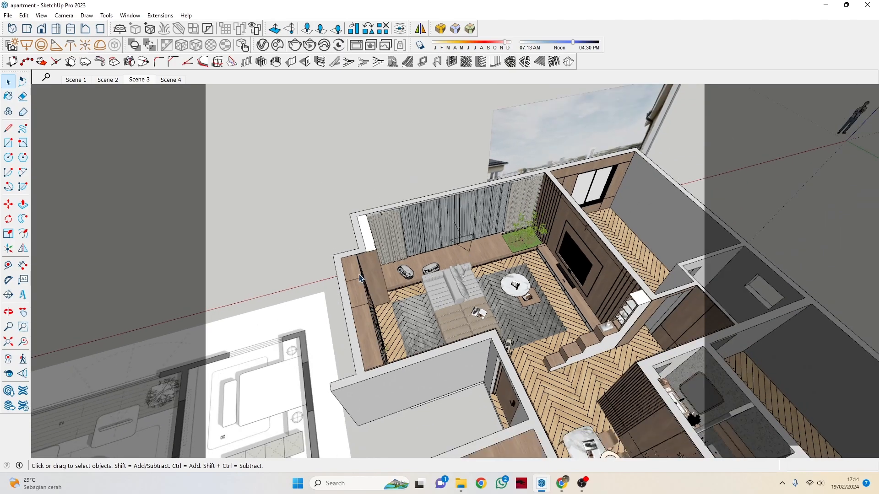
{"action": "middle_click_drag", "start_coordinate": [557, 235], "coordinate": [537, 243]}
{"action": "scroll", "coordinate": [538, 243], "scroll_direction": "up", "scroll_amount": 6}
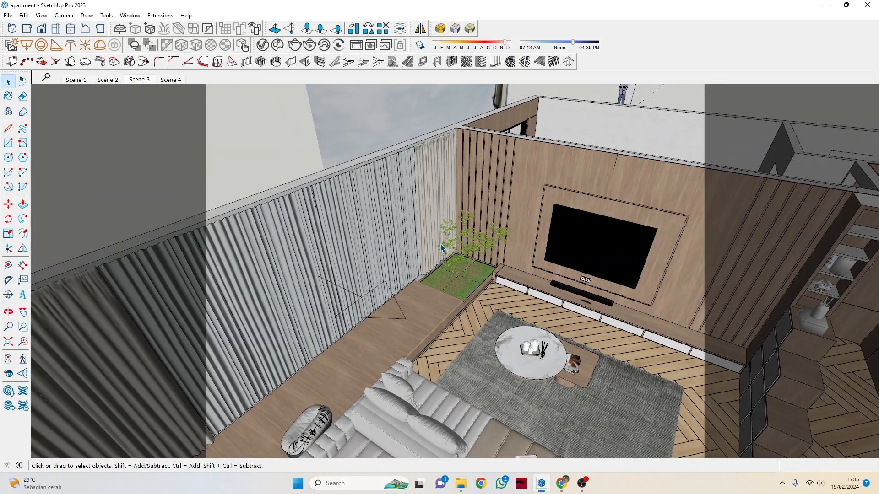
{"action": "scroll", "coordinate": [442, 248], "scroll_direction": "down", "scroll_amount": 4}
{"action": "middle_click_drag", "start_coordinate": [442, 248], "coordinate": [288, 285]}
{"action": "scroll", "coordinate": [287, 284], "scroll_direction": "up", "scroll_amount": 6}
{"action": "middle_click_drag", "start_coordinate": [439, 219], "coordinate": [465, 154]}
{"action": "scroll", "coordinate": [424, 119], "scroll_direction": "down", "scroll_amount": 5}
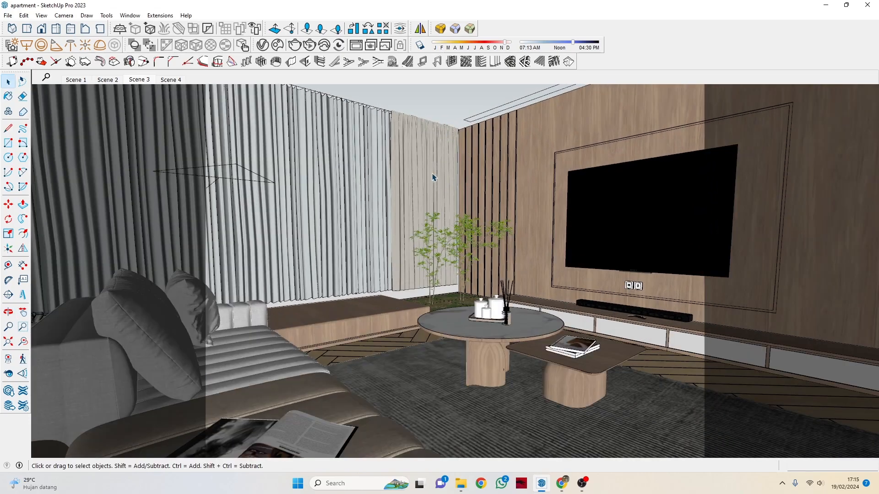
{"action": "middle_click_drag", "start_coordinate": [430, 191], "coordinate": [424, 226]}
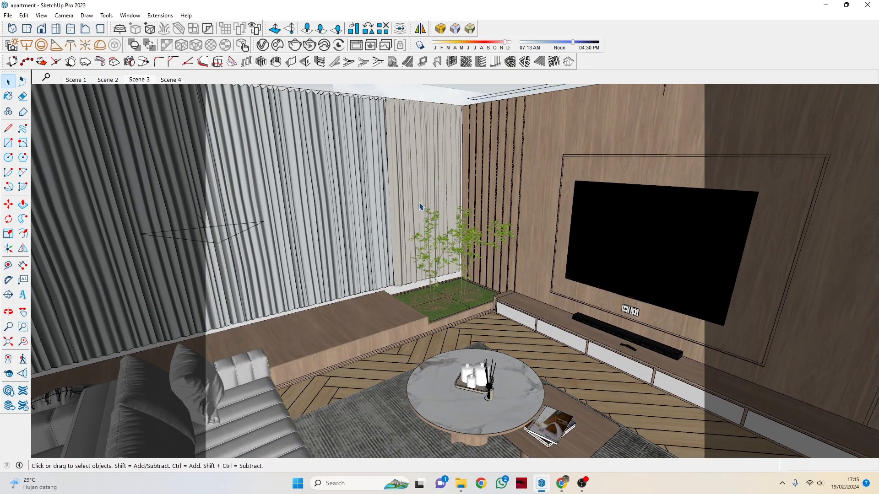
{"action": "middle_click_drag", "start_coordinate": [282, 282], "coordinate": [290, 235]}
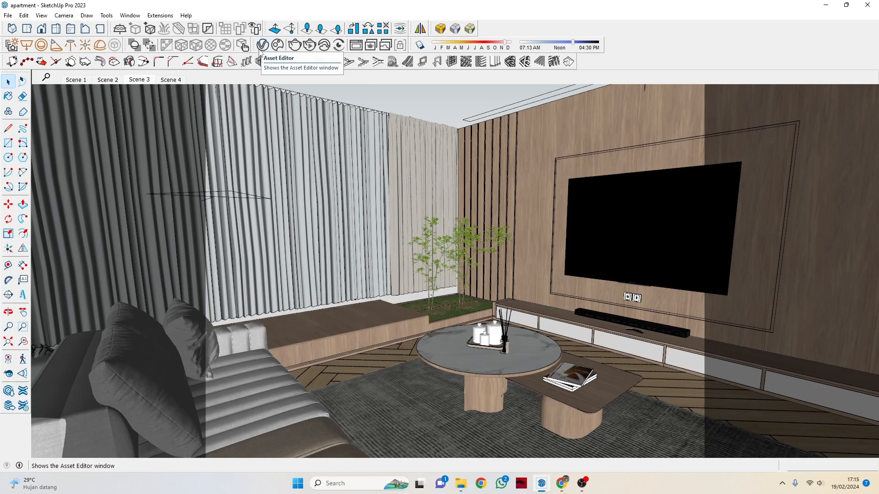
Step: Review the saved views Scene 1 through Scene 4 and return to Scene 2
{"action": "left_click", "coordinate": [77, 80]}
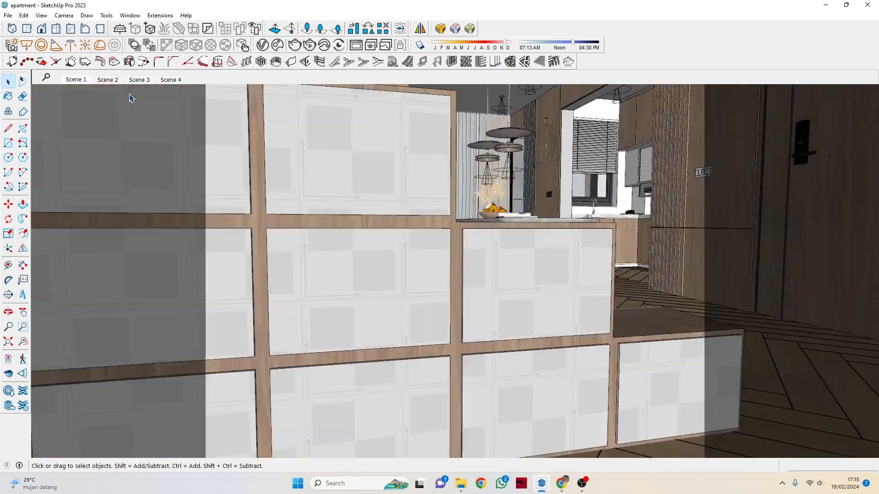
{"action": "left_click", "coordinate": [118, 81]}
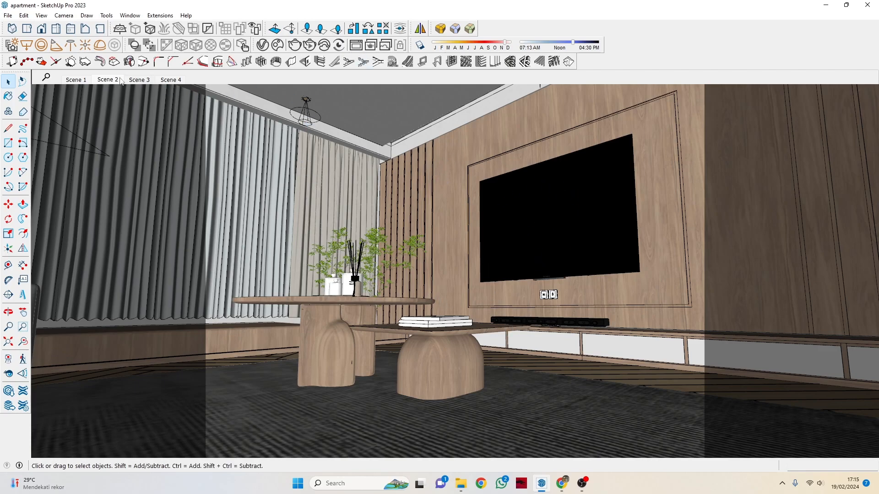
{"action": "left_click", "coordinate": [137, 80]}
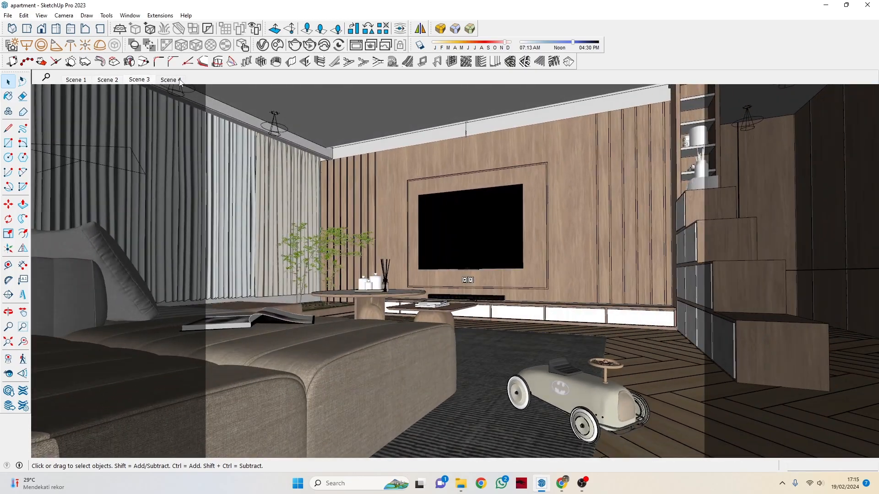
{"action": "left_click", "coordinate": [171, 80]}
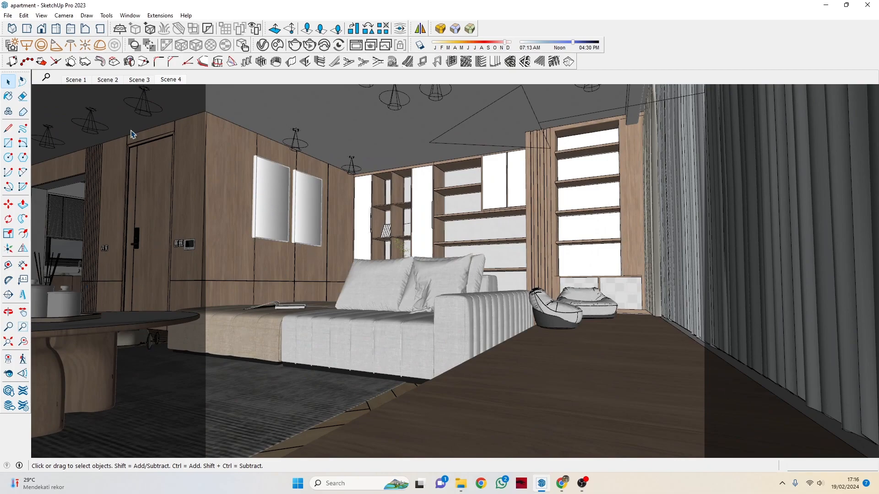
{"action": "left_click", "coordinate": [108, 79]}
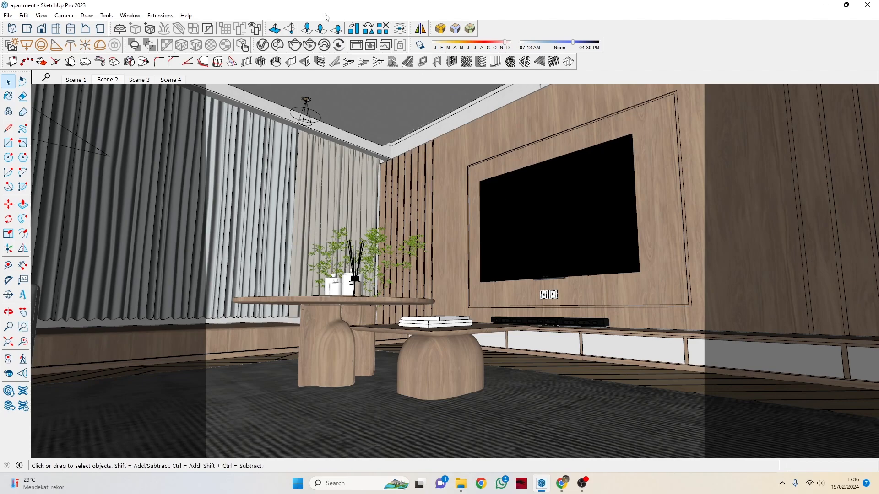
Step: Open the V-Ray render settings and check the render output's image size and aspect ratio options
{"action": "left_click", "coordinate": [262, 43]}
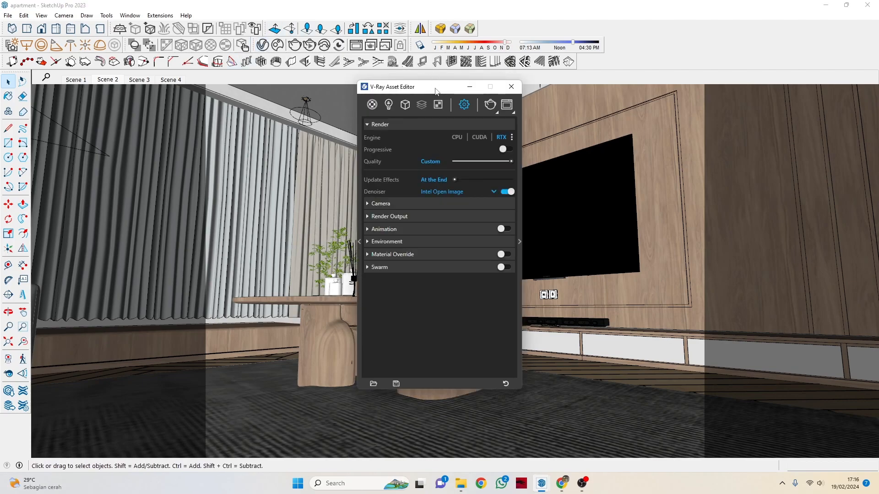
{"action": "left_click_drag", "start_coordinate": [436, 91], "coordinate": [186, 109]}
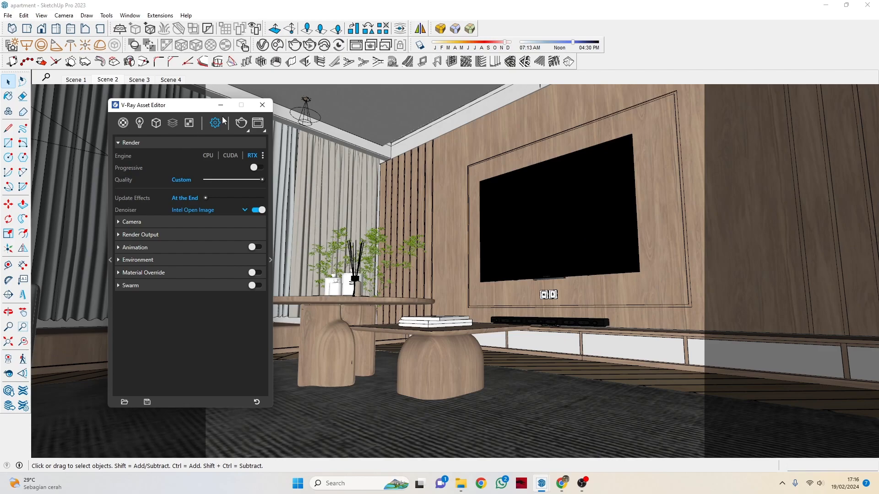
{"action": "left_click", "coordinate": [129, 235]}
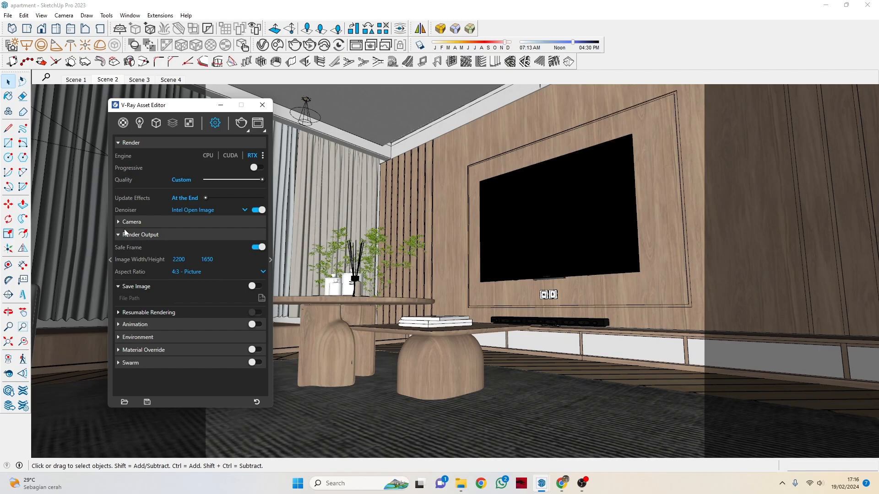
{"action": "left_click_drag", "start_coordinate": [183, 107], "coordinate": [221, 79]}
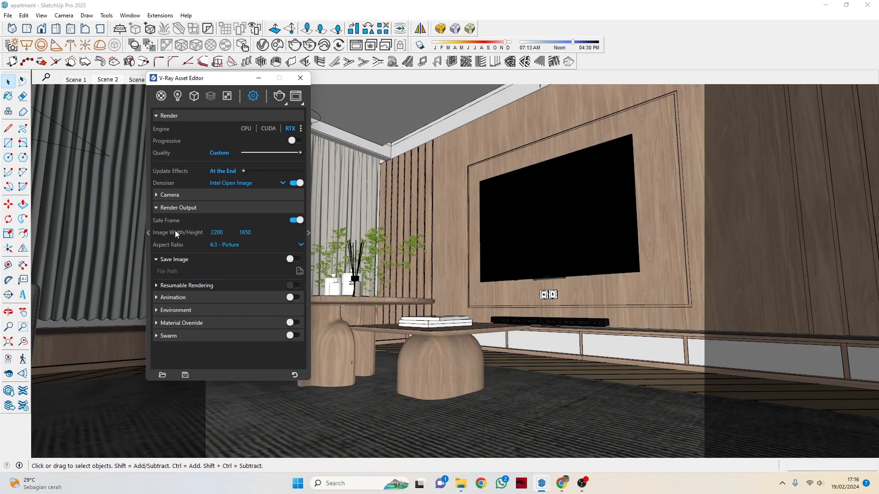
{"action": "left_click", "coordinate": [227, 231]}
{"action": "left_click", "coordinate": [253, 233]}
{"action": "double_click", "coordinate": [227, 230]}
{"action": "left_click", "coordinate": [236, 246]}
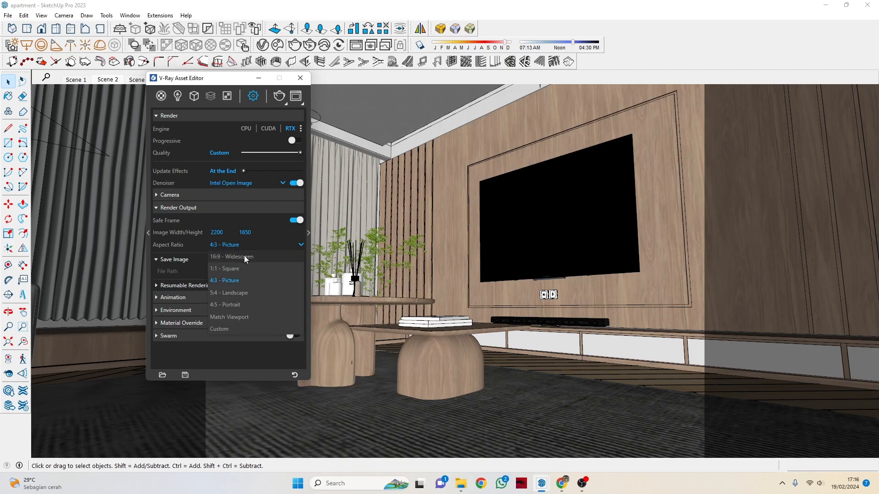
{"action": "left_click", "coordinate": [230, 244]}
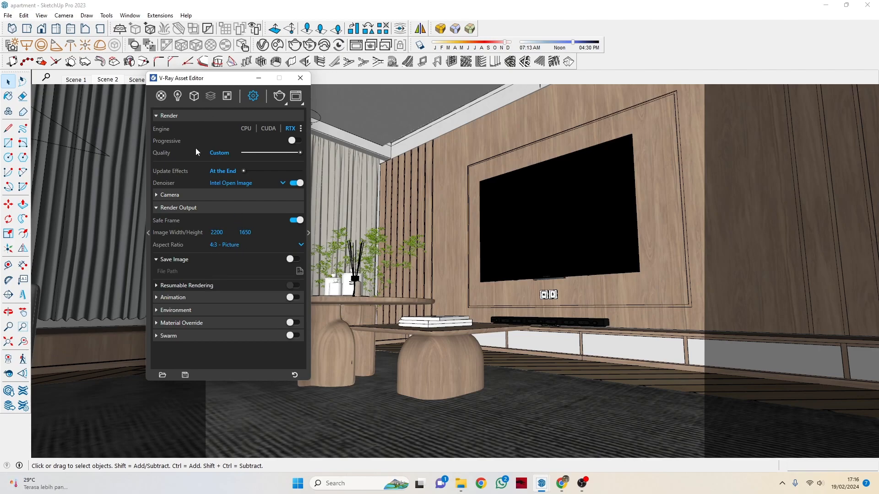
{"action": "left_click_drag", "start_coordinate": [219, 87], "coordinate": [227, 88]}
Step: Show the entity info and materials of the wood wall panel group, keeping the tray clear of the TV wall
{"action": "right_click", "coordinate": [720, 163]}
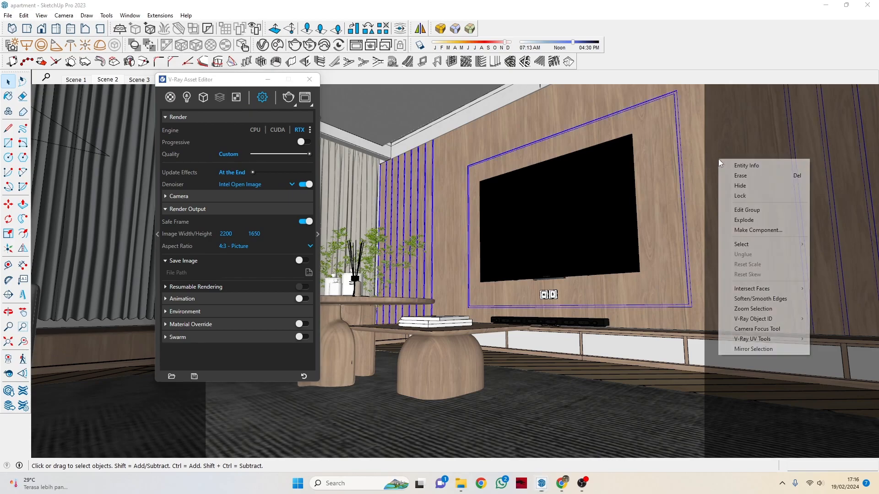
{"action": "left_click", "coordinate": [745, 166]}
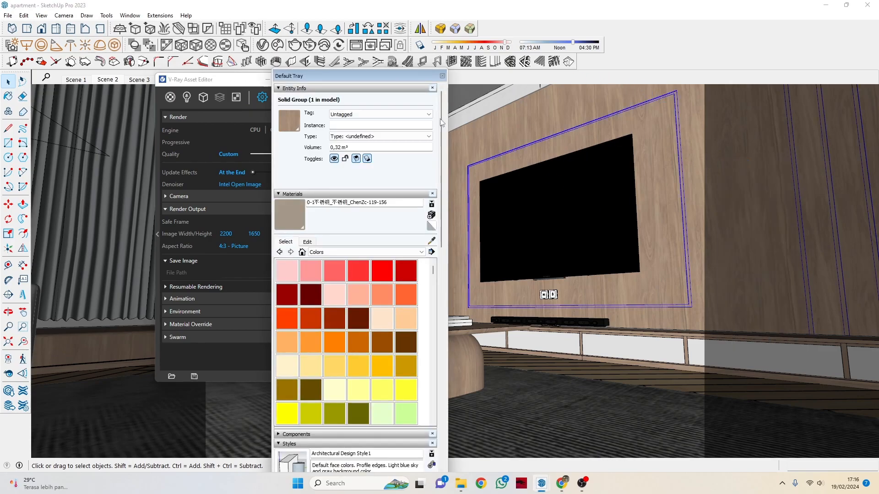
{"action": "left_click_drag", "start_coordinate": [356, 73], "coordinate": [777, 49]}
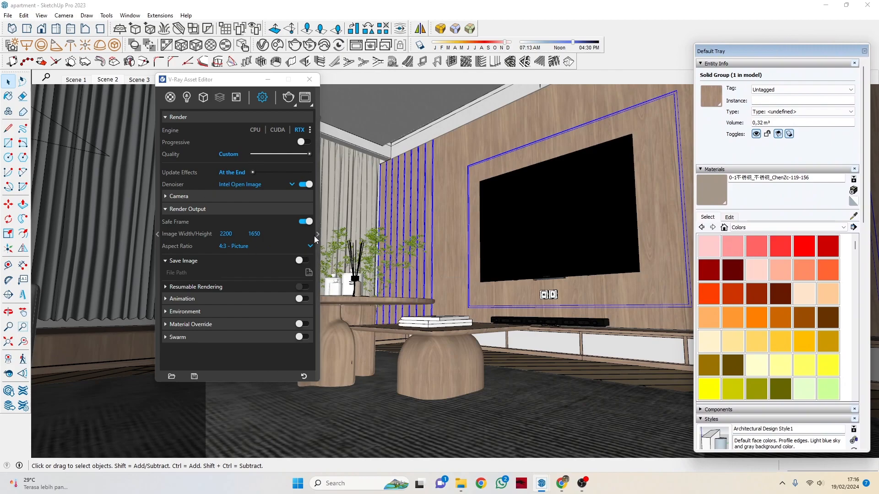
Step: Expand the V-Ray editor's detailed parameters and sample the wood material above the TV to load it for editing
{"action": "left_click", "coordinate": [317, 235]}
{"action": "left_click_drag", "start_coordinate": [386, 84], "coordinate": [300, 94]}
{"action": "left_click", "coordinate": [853, 216]}
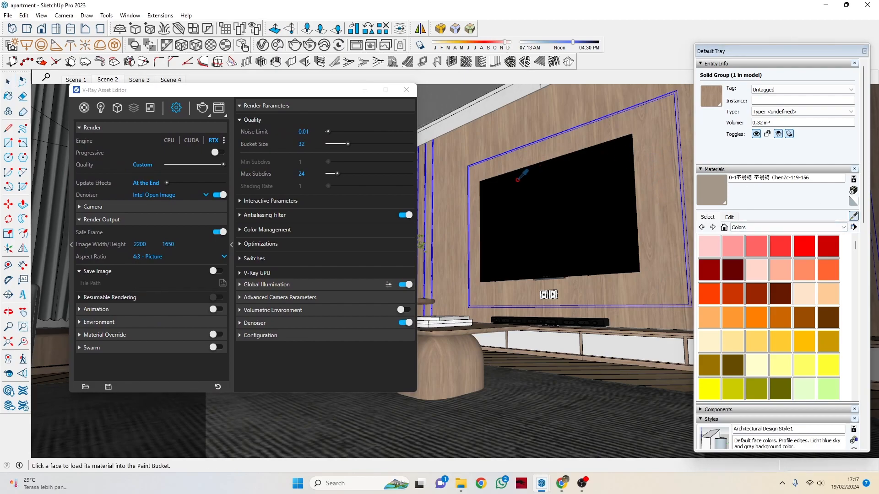
{"action": "left_click", "coordinate": [497, 136]}
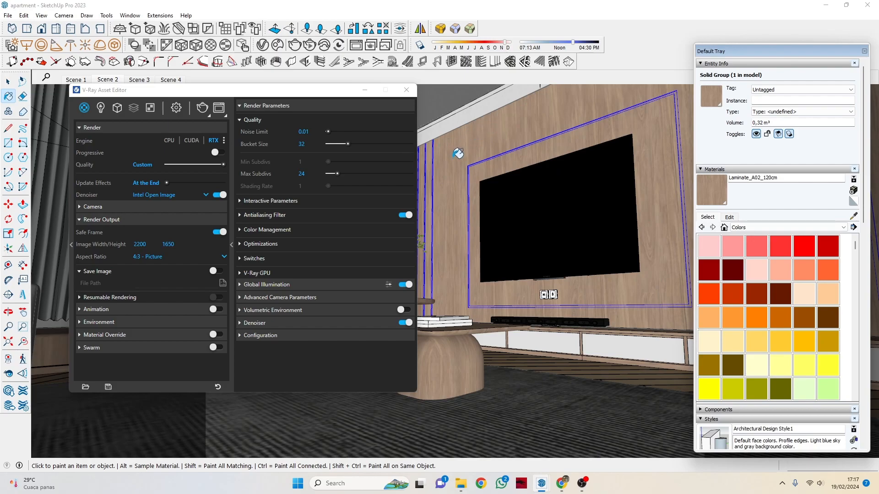
{"action": "mouse_move", "coordinate": [320, 90]}
{"action": "left_mouse_down"}
{"action": "mouse_move", "coordinate": [281, 95]}
{"action": "mouse_move", "coordinate": [326, 101]}
{"action": "left_mouse_up"}
Step: Open the Chaos Cosmos library and browse its Wood materials category
{"action": "left_click", "coordinate": [277, 44]}
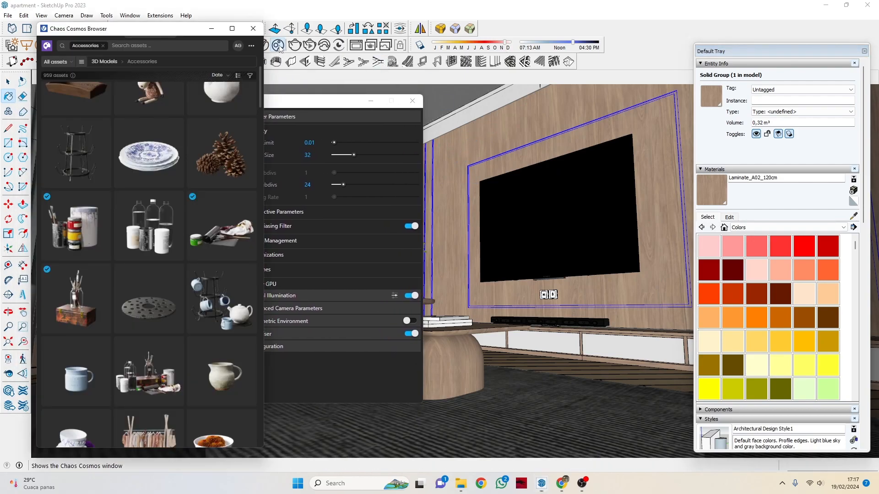
{"action": "left_click_drag", "start_coordinate": [185, 32], "coordinate": [592, 55]}
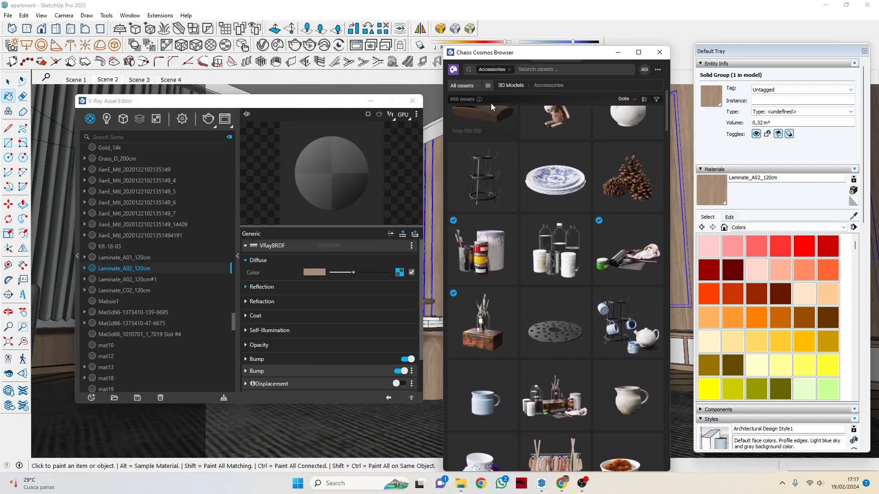
{"action": "left_click", "coordinate": [488, 86]}
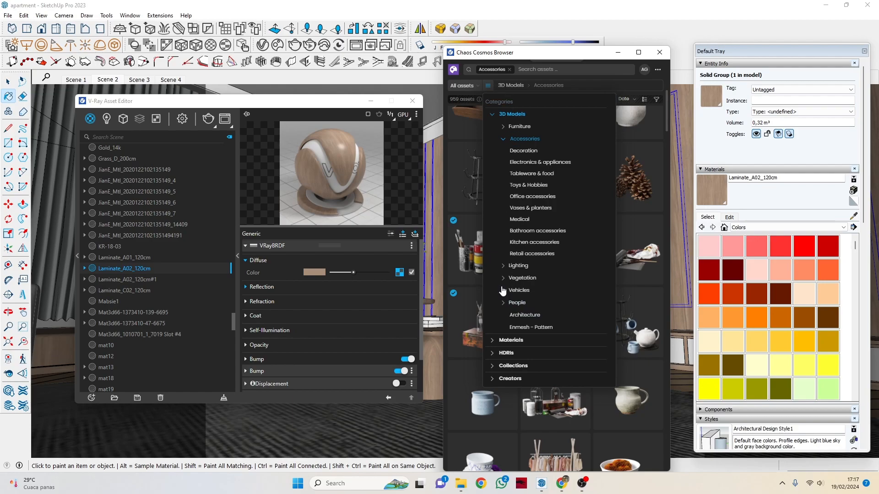
{"action": "left_click", "coordinate": [516, 341]}
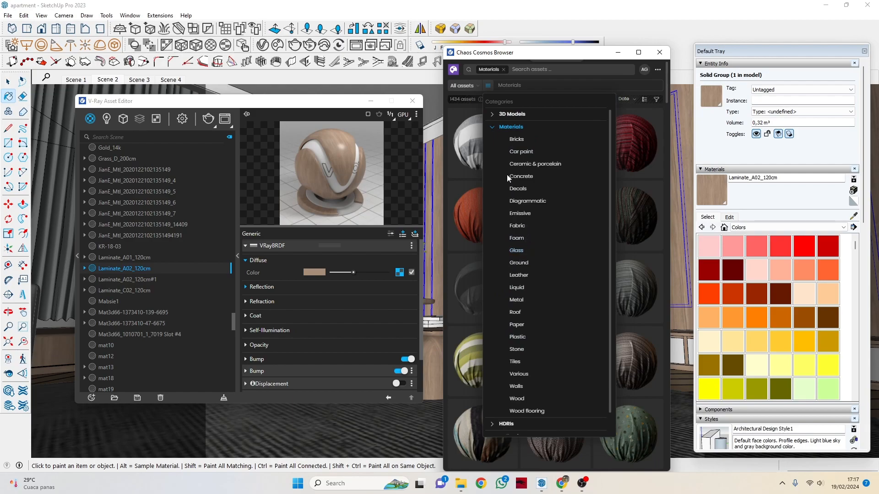
{"action": "scroll", "coordinate": [535, 224], "scroll_direction": "down", "scroll_amount": 1}
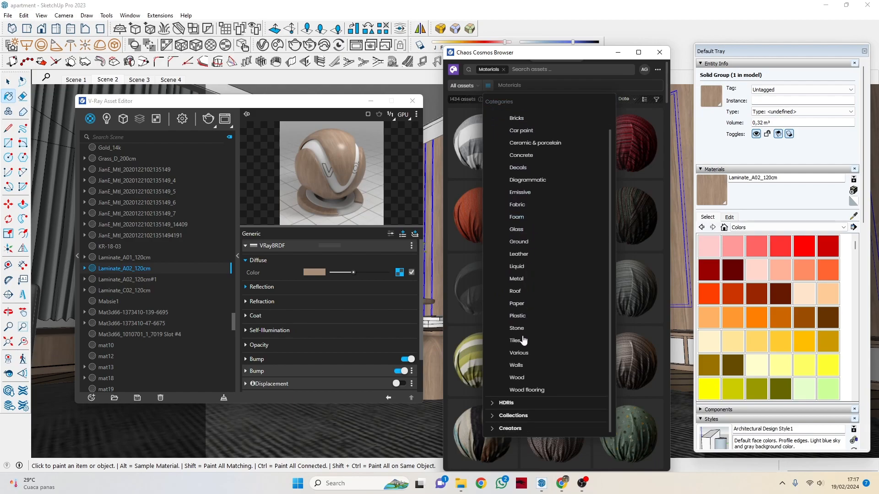
{"action": "left_click", "coordinate": [515, 378]}
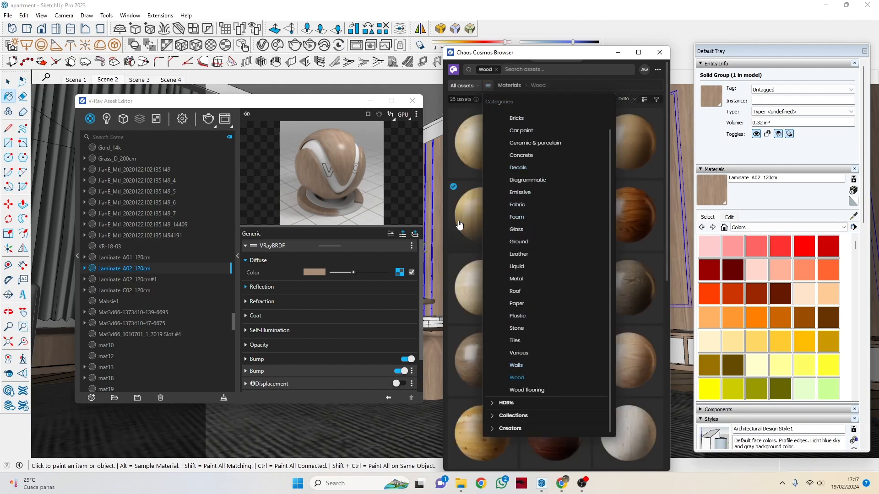
{"action": "left_click", "coordinate": [454, 222]}
{"action": "scroll", "coordinate": [577, 191], "scroll_direction": "down", "scroll_amount": 6}
{"action": "scroll", "coordinate": [576, 193], "scroll_direction": "up", "scroll_amount": 6}
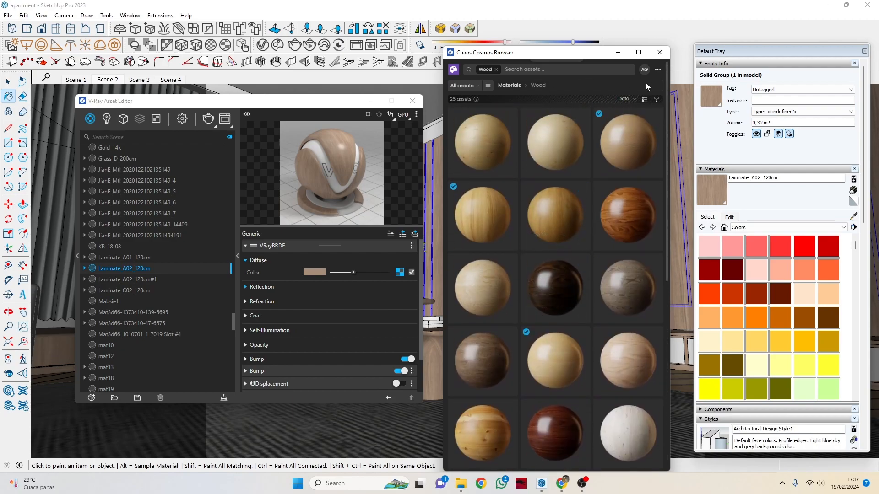
Step: Browse the Wood flooring materials in the Cosmos library, then close the library
{"action": "left_click", "coordinate": [492, 86]}
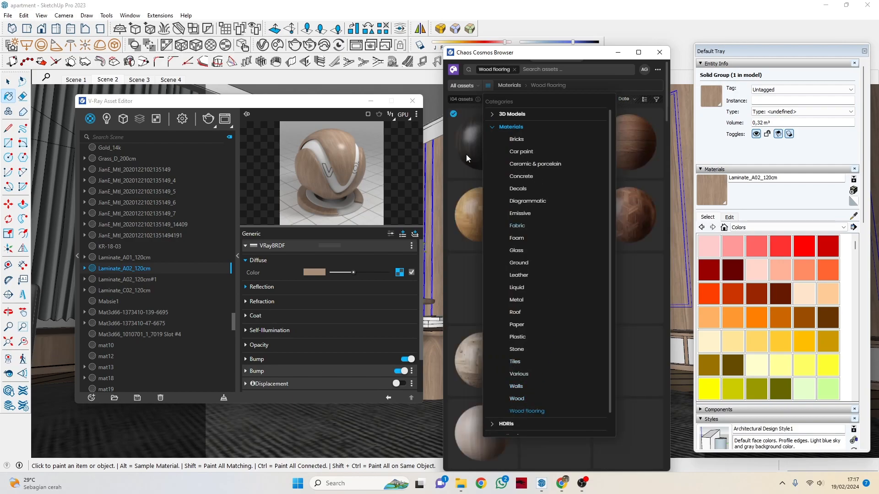
{"action": "left_click", "coordinate": [525, 411]}
{"action": "scroll", "coordinate": [517, 207], "scroll_direction": "down", "scroll_amount": 8}
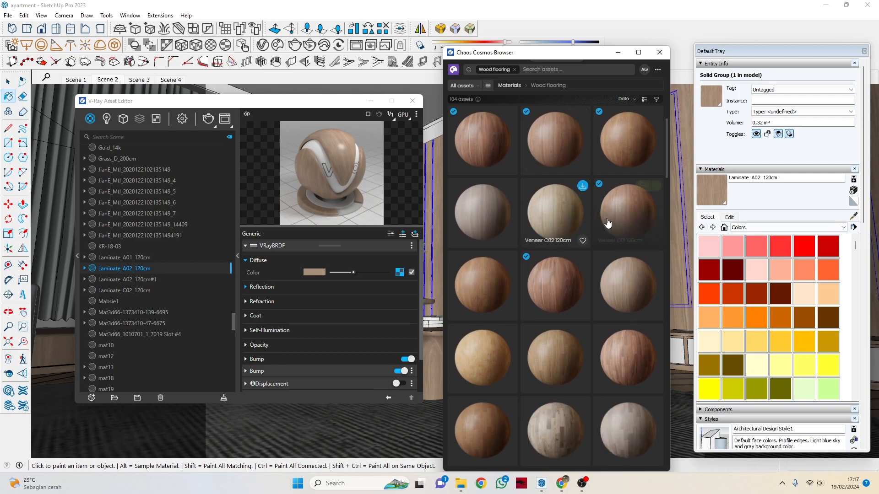
{"action": "scroll", "coordinate": [508, 220], "scroll_direction": "down", "scroll_amount": 3}
{"action": "scroll", "coordinate": [511, 215], "scroll_direction": "down", "scroll_amount": 8}
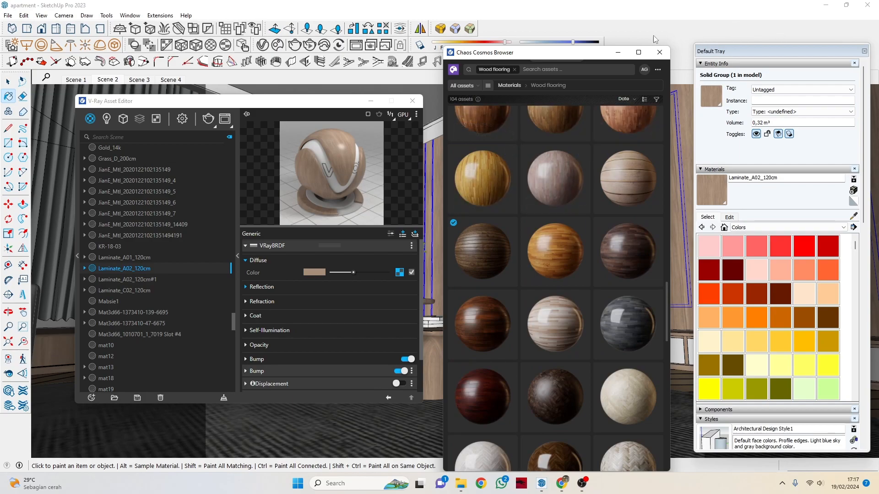
{"action": "left_click", "coordinate": [659, 52]}
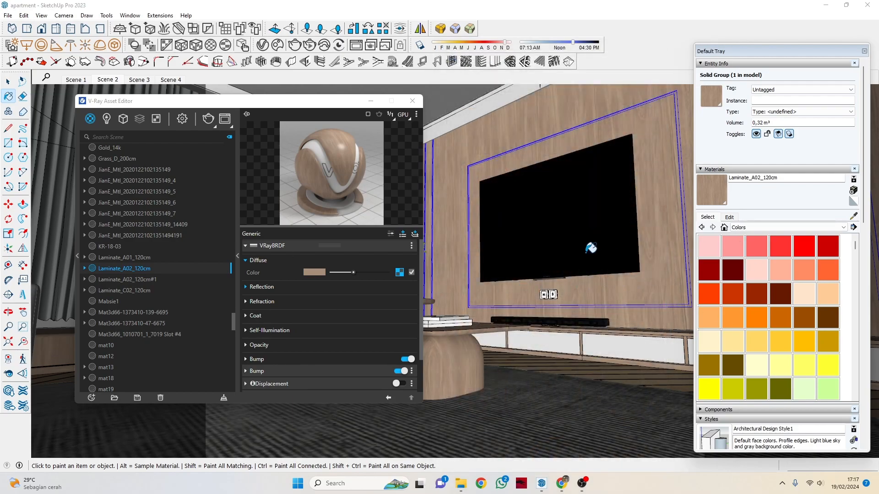
Step: Uncover the TV wall beside the V-Ray material editor and inspect its wood panelling up close
{"action": "middle_click_drag", "start_coordinate": [569, 262], "coordinate": [549, 263]}
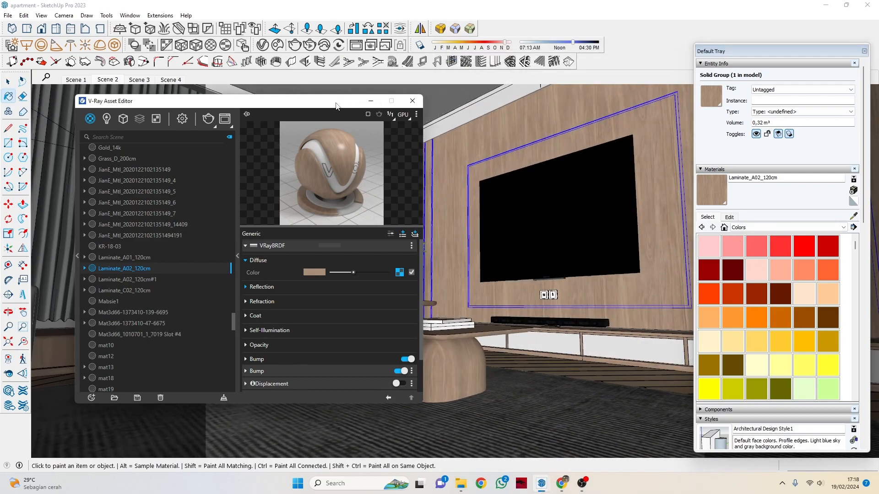
{"action": "left_click_drag", "start_coordinate": [338, 105], "coordinate": [223, 108]}
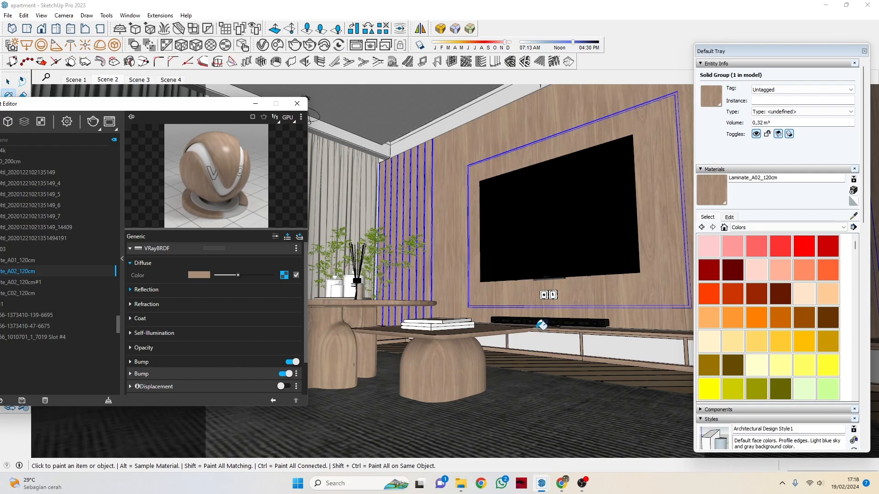
{"action": "scroll", "coordinate": [495, 236], "scroll_direction": "up", "scroll_amount": 3}
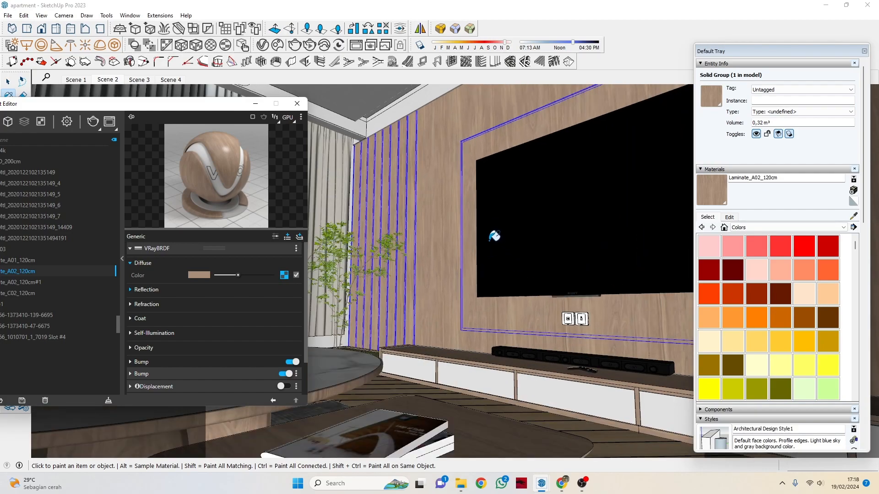
Step: Sample the herringbone floor's wood material and bring the V-Ray editor's material list into view to check its entry
{"action": "scroll", "coordinate": [472, 197], "scroll_direction": "down", "scroll_amount": 3}
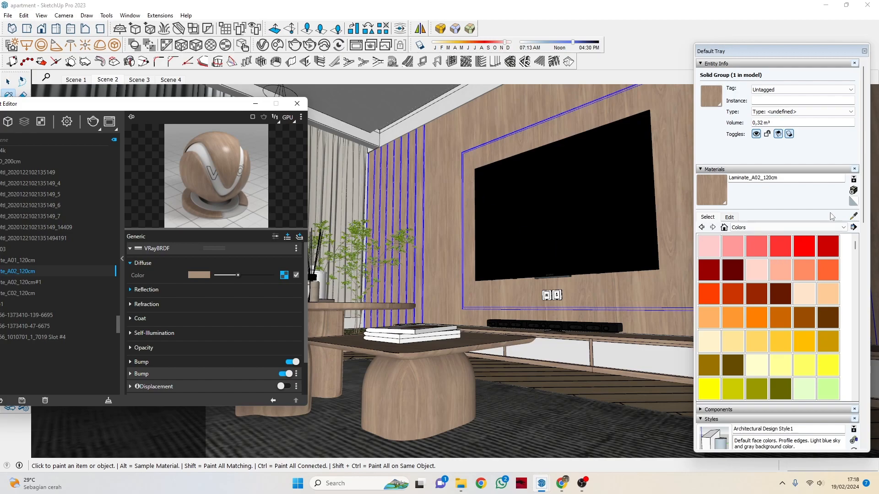
{"action": "left_click", "coordinate": [853, 216]}
{"action": "scroll", "coordinate": [382, 208], "scroll_direction": "up", "scroll_amount": 2}
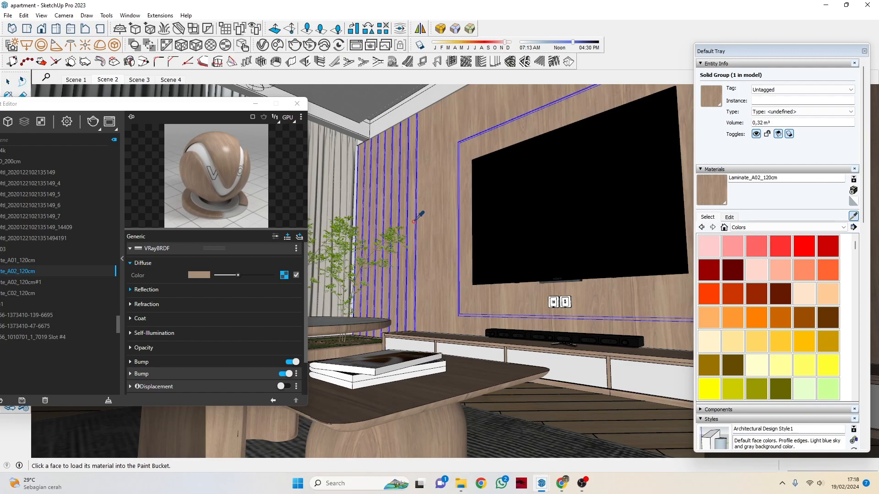
{"action": "scroll", "coordinate": [414, 222], "scroll_direction": "down", "scroll_amount": 1}
{"action": "mouse_move", "coordinate": [437, 222]}
{"action": "middle_mouse_down"}
{"action": "mouse_move", "coordinate": [427, 221]}
{"action": "mouse_move", "coordinate": [443, 224]}
{"action": "middle_mouse_up"}
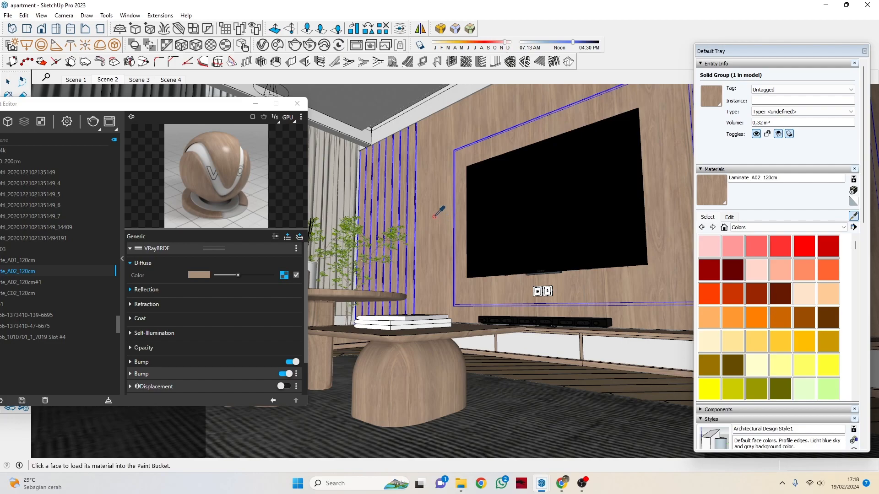
{"action": "scroll", "coordinate": [428, 229], "scroll_direction": "up", "scroll_amount": 2}
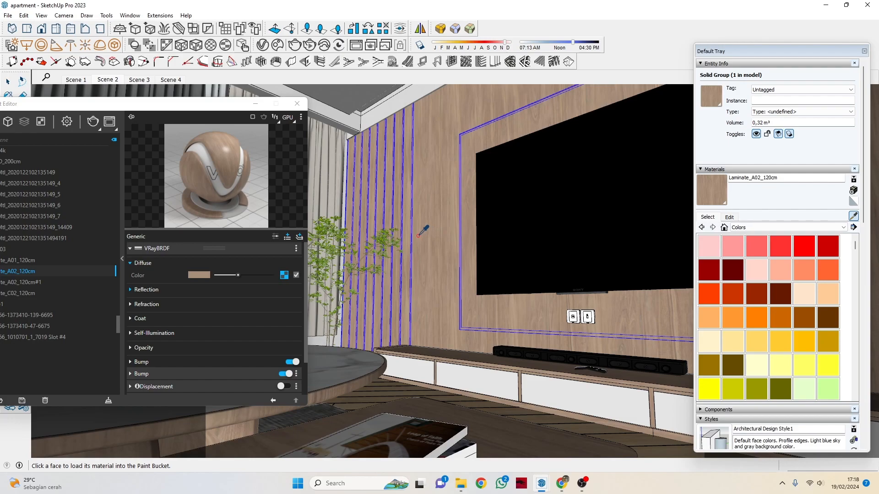
{"action": "middle_click_drag", "start_coordinate": [422, 237], "coordinate": [393, 150]}
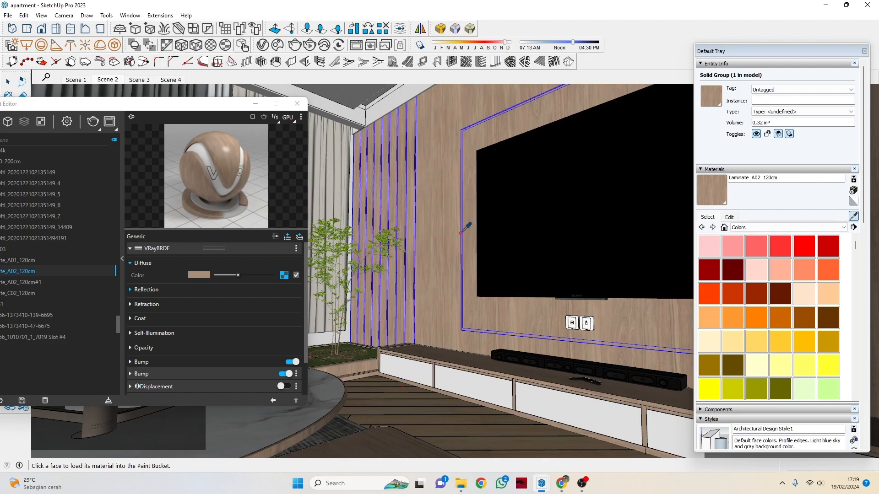
{"action": "scroll", "coordinate": [420, 416], "scroll_direction": "up", "scroll_amount": 5}
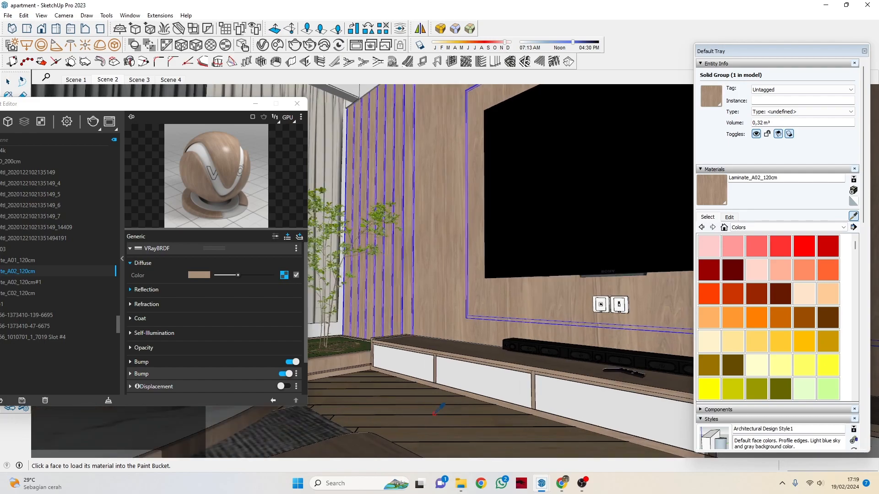
{"action": "left_click", "coordinate": [407, 405]}
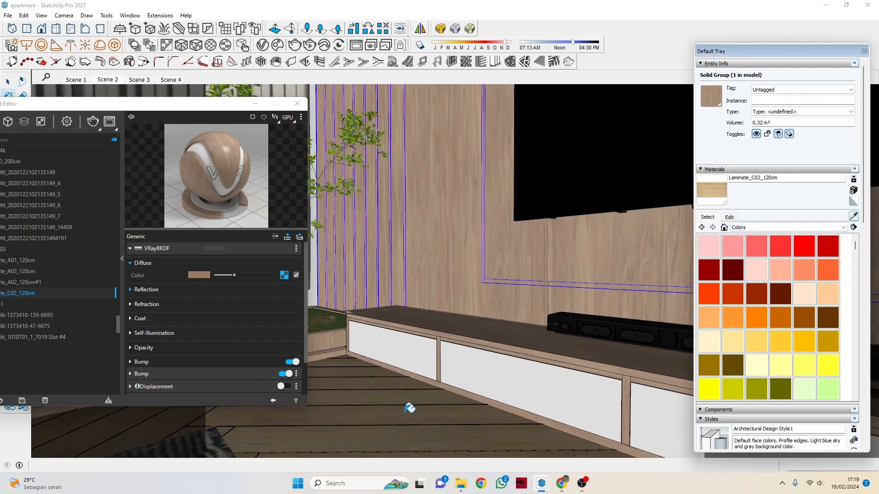
{"action": "scroll", "coordinate": [464, 274], "scroll_direction": "down", "scroll_amount": 1}
{"action": "middle_click_drag", "start_coordinate": [432, 359], "coordinate": [401, 302]}
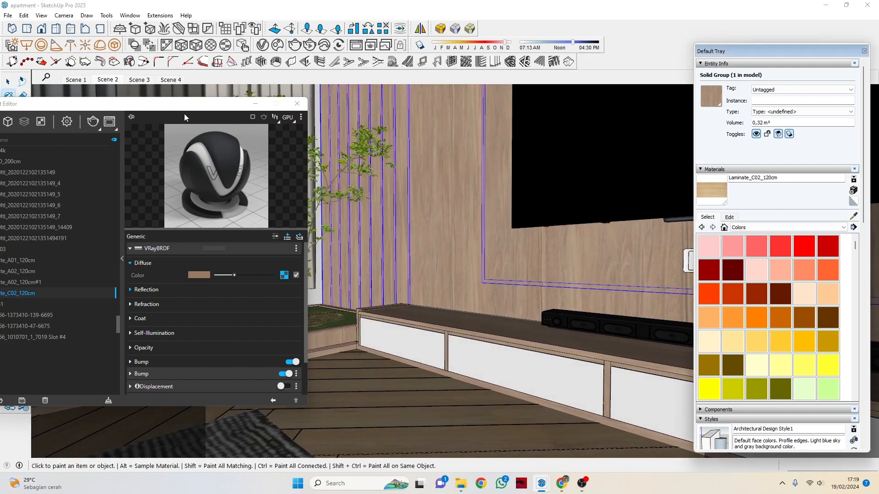
{"action": "left_click_drag", "start_coordinate": [197, 106], "coordinate": [314, 110]}
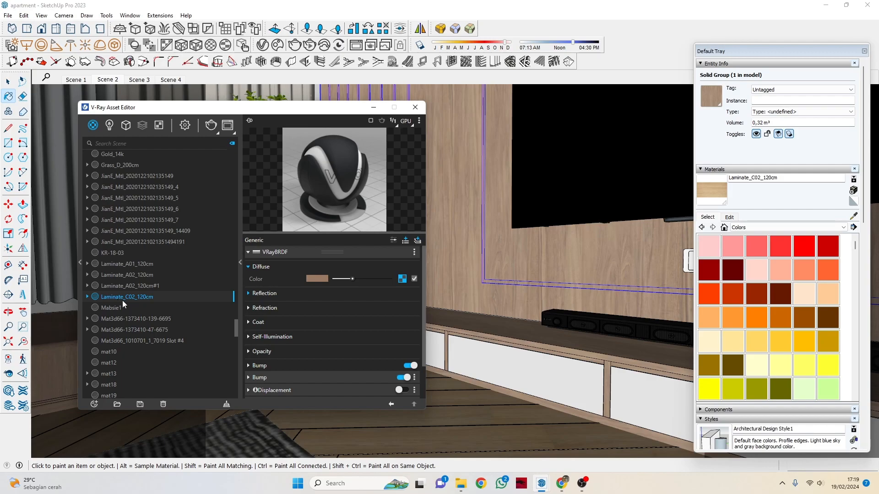
{"action": "left_click_drag", "start_coordinate": [334, 108], "coordinate": [227, 137]}
Step: Switch to the Select tool and select the TV component on the wood-panelled wall
{"action": "mouse_move", "coordinate": [517, 383]}
{"action": "middle_mouse_down"}
{"action": "mouse_move", "coordinate": [505, 384]}
{"action": "mouse_move", "coordinate": [476, 359]}
{"action": "mouse_move", "coordinate": [449, 384]}
{"action": "middle_mouse_up"}
{"action": "mouse_move", "coordinate": [473, 334]}
{"action": "middle_mouse_down"}
{"action": "mouse_move", "coordinate": [496, 257]}
{"action": "mouse_move", "coordinate": [416, 203]}
{"action": "middle_mouse_up"}
{"action": "scroll", "coordinate": [417, 203], "scroll_direction": "down", "scroll_amount": 3}
{"action": "middle_click_drag", "start_coordinate": [529, 229], "coordinate": [499, 206]}
{"action": "left_click", "coordinate": [8, 82]}
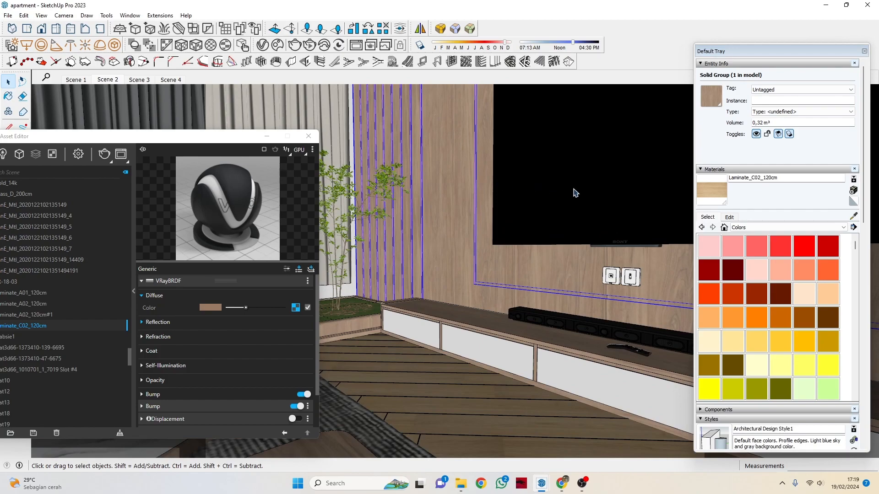
{"action": "left_click", "coordinate": [599, 195]}
{"action": "middle_click_drag", "start_coordinate": [512, 212], "coordinate": [445, 235]}
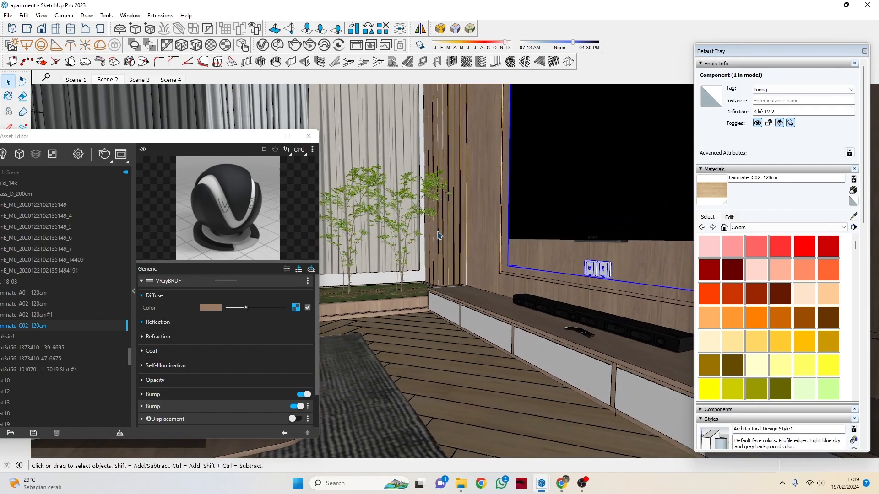
Step: Reopen the Chaos Cosmos library, look through its Materials and 3D Models categories, and close it
{"action": "left_click", "coordinate": [278, 44]}
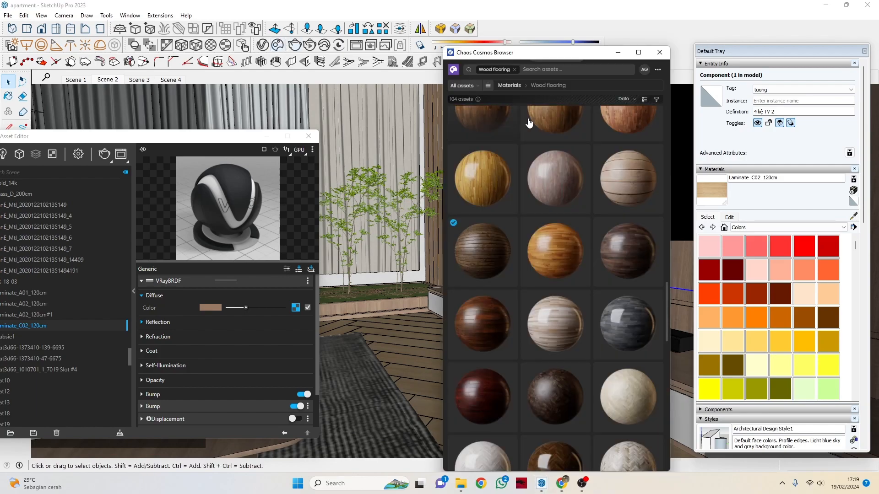
{"action": "left_click", "coordinate": [488, 86]}
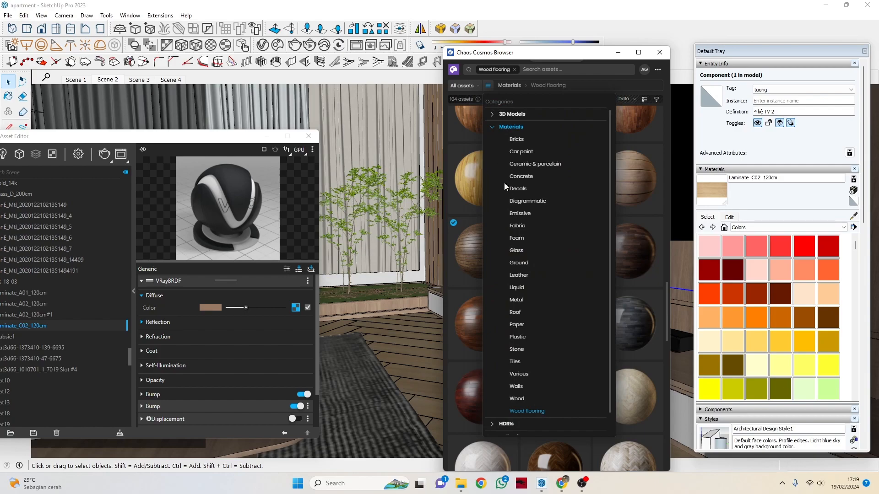
{"action": "left_click", "coordinate": [509, 115]}
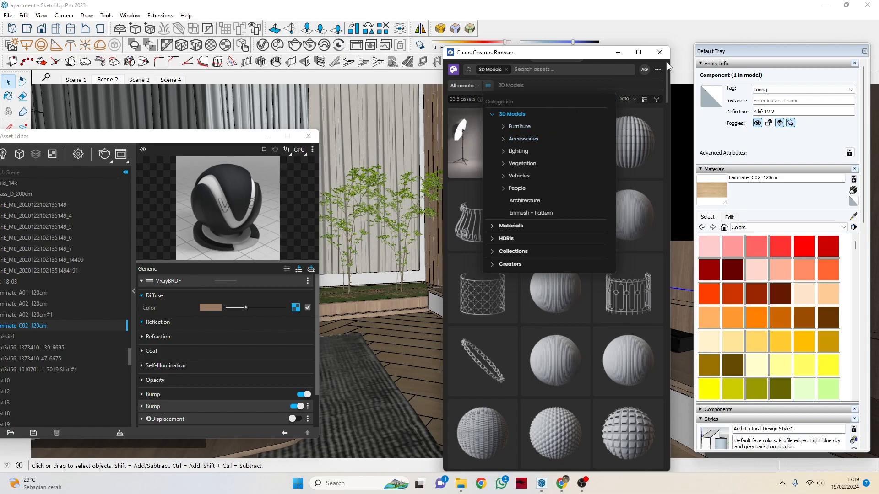
{"action": "left_click", "coordinate": [659, 53]}
Step: Examine the thin orange strips between the slats beside the TV and move the V-Ray editor clear of them
{"action": "middle_click_drag", "start_coordinate": [471, 208], "coordinate": [433, 224]}
{"action": "scroll", "coordinate": [457, 233], "scroll_direction": "up", "scroll_amount": 6}
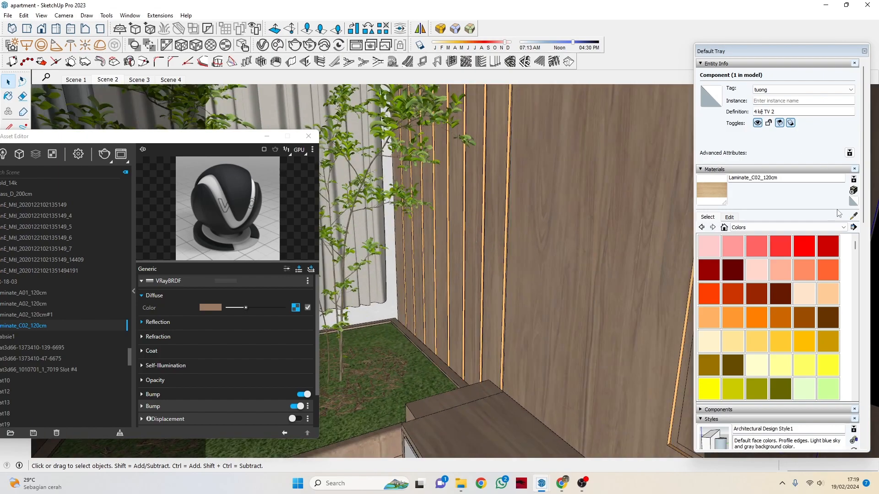
{"action": "left_click", "coordinate": [852, 218]}
{"action": "mouse_move", "coordinate": [504, 197]}
{"action": "middle_mouse_down"}
{"action": "mouse_move", "coordinate": [514, 192]}
{"action": "mouse_move", "coordinate": [515, 237]}
{"action": "mouse_move", "coordinate": [496, 187]}
{"action": "middle_mouse_up"}
{"action": "scroll", "coordinate": [501, 190], "scroll_direction": "up", "scroll_amount": 2}
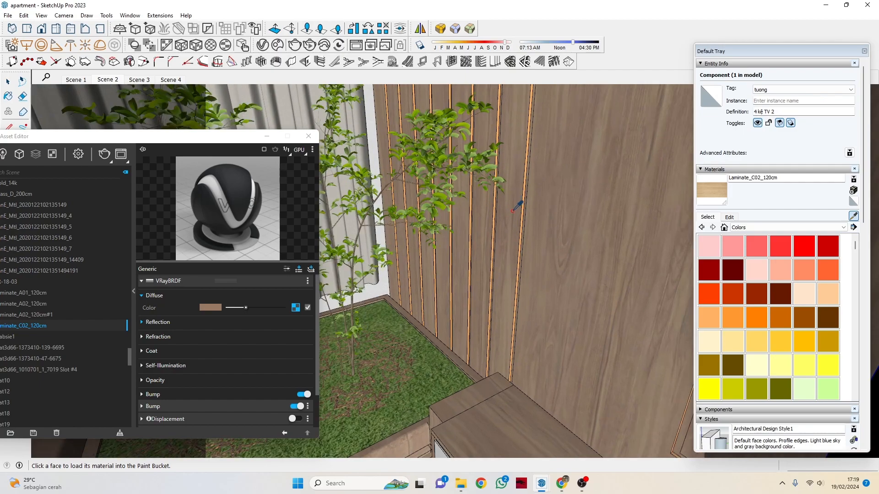
{"action": "middle_click_drag", "start_coordinate": [508, 215], "coordinate": [479, 149]}
{"action": "scroll", "coordinate": [491, 254], "scroll_direction": "down", "scroll_amount": 4}
{"action": "left_click_drag", "start_coordinate": [227, 136], "coordinate": [322, 118]}
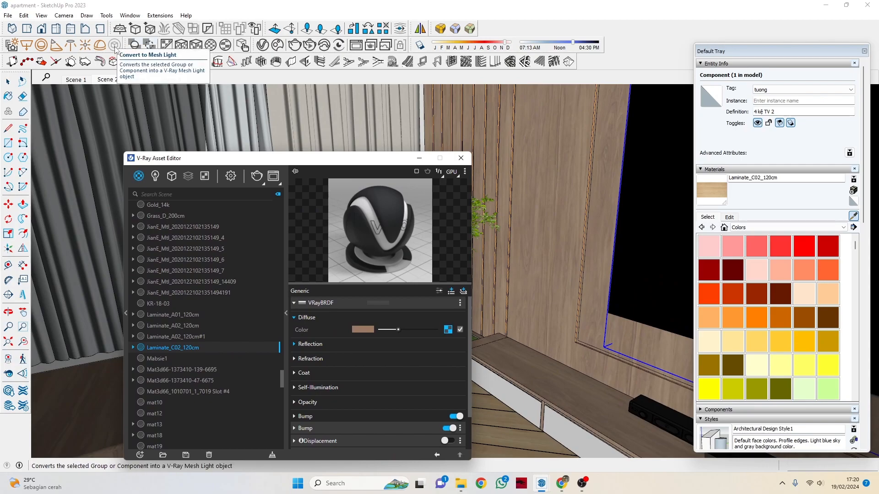
{"action": "left_click_drag", "start_coordinate": [335, 165], "coordinate": [245, 153]}
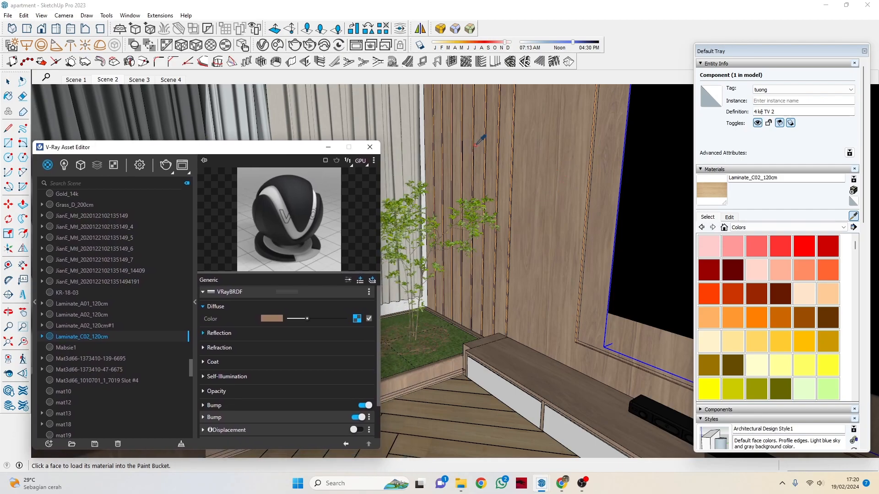
Step: Sample the orange strip between the wall slats to load its emissive material Color D03 into the V-Ray editor
{"action": "scroll", "coordinate": [480, 177], "scroll_direction": "down", "scroll_amount": 5}
{"action": "scroll", "coordinate": [469, 184], "scroll_direction": "down", "scroll_amount": 5}
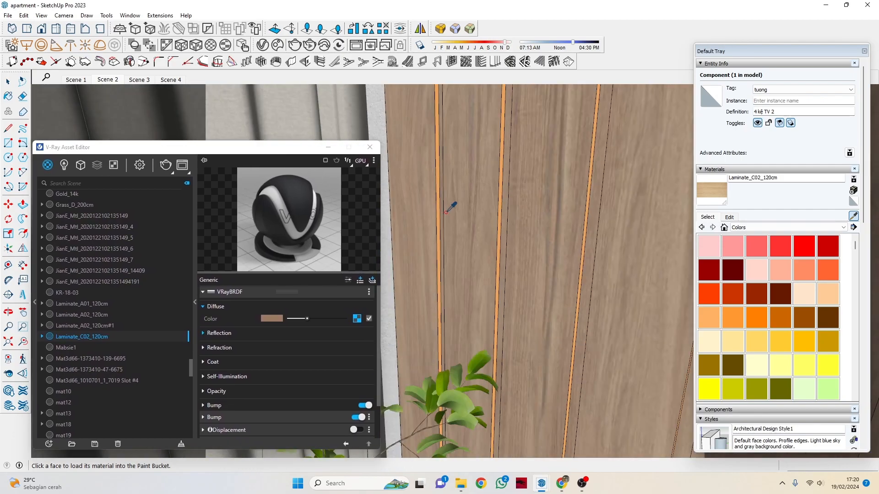
{"action": "scroll", "coordinate": [449, 184], "scroll_direction": "up", "scroll_amount": 3}
{"action": "scroll", "coordinate": [449, 184], "scroll_direction": "up", "scroll_amount": 3}
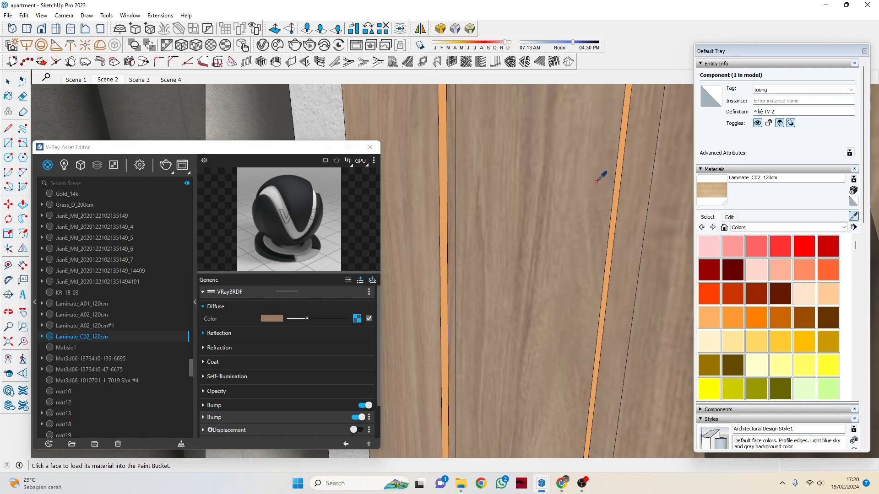
{"action": "scroll", "coordinate": [448, 112], "scroll_direction": "up", "scroll_amount": 3}
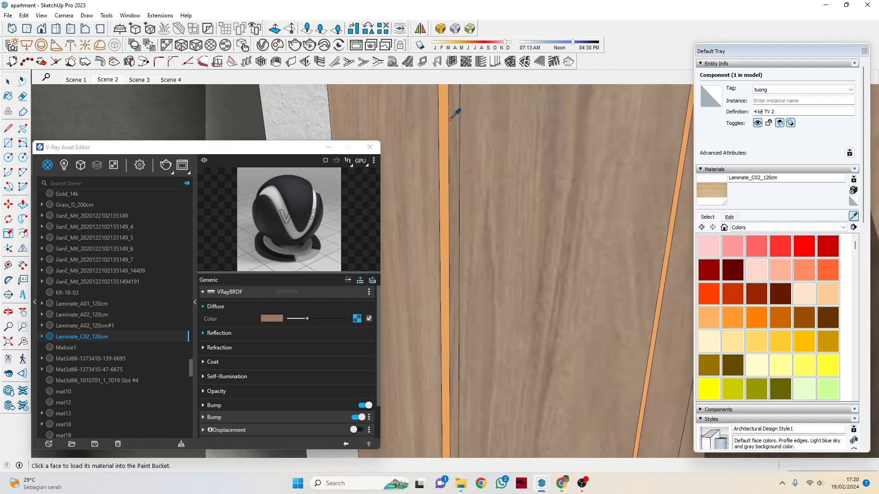
{"action": "scroll", "coordinate": [444, 116], "scroll_direction": "up", "scroll_amount": 1}
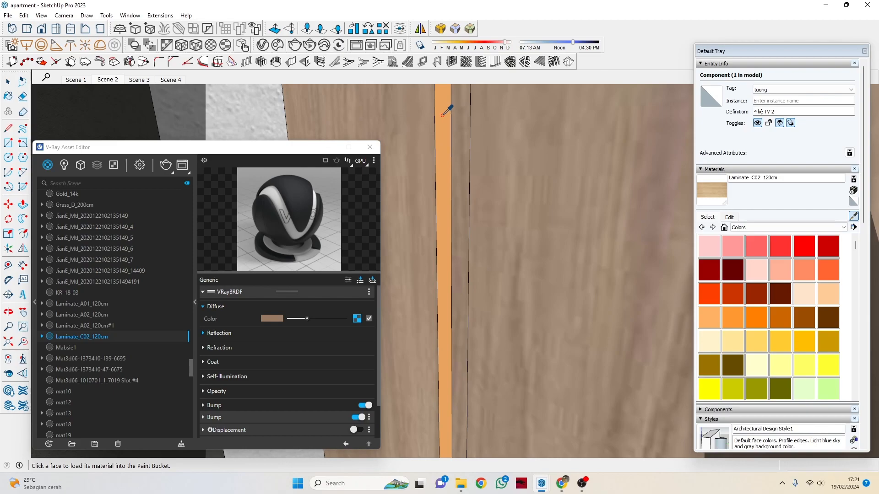
{"action": "left_click", "coordinate": [442, 116]}
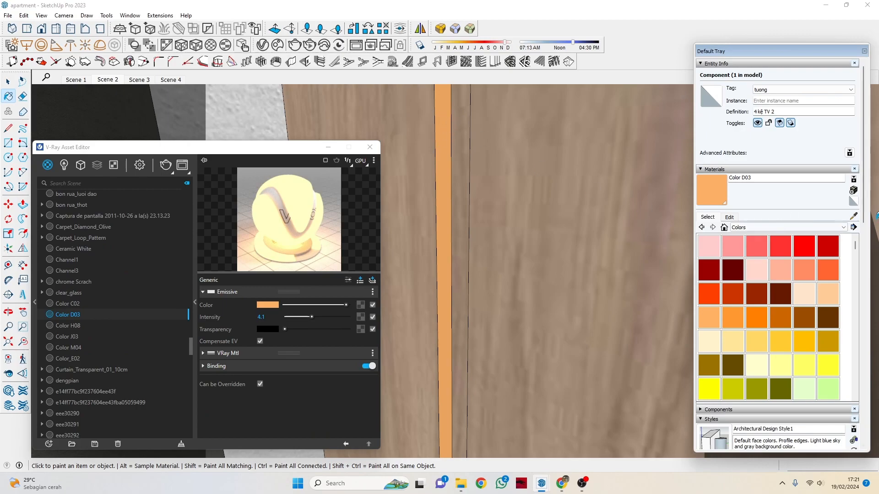
{"action": "left_click", "coordinate": [853, 216]}
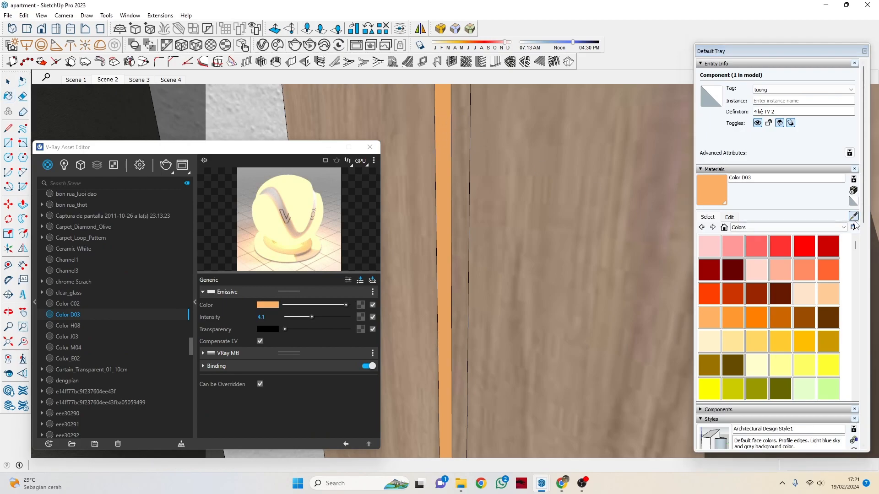
{"action": "left_click", "coordinate": [448, 142]}
Step: Review the layer types that can be added to the Color D03 material, along with its emissive settings
{"action": "left_click_drag", "start_coordinate": [297, 152], "coordinate": [367, 104]}
{"action": "left_click", "coordinate": [441, 229]}
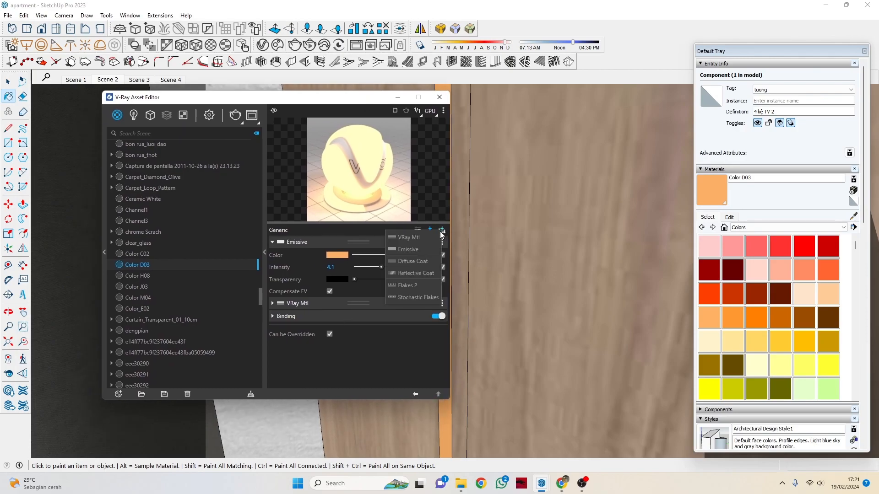
{"action": "left_click", "coordinate": [368, 369]}
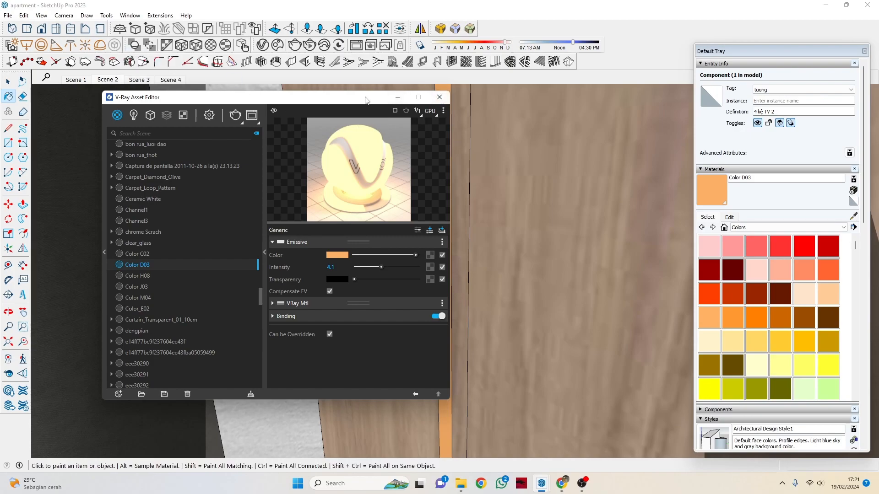
{"action": "left_click_drag", "start_coordinate": [366, 100], "coordinate": [306, 113]}
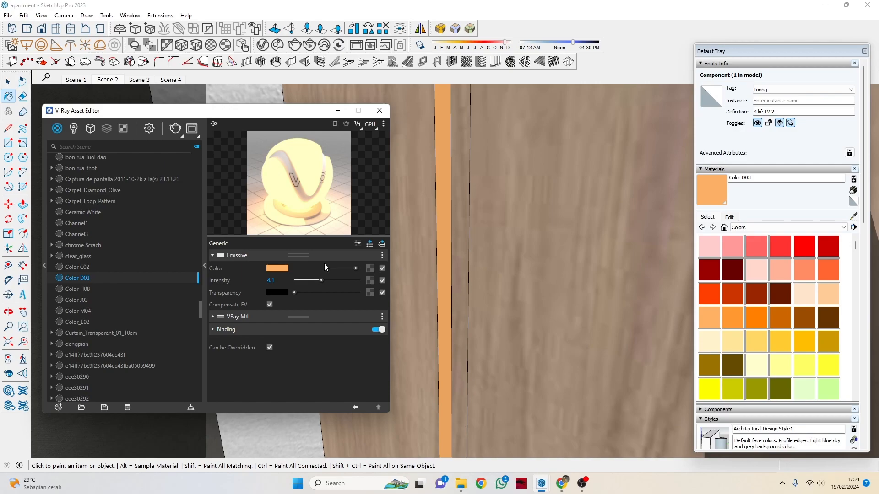
{"action": "mouse_move", "coordinate": [518, 184]}
{"action": "middle_mouse_down"}
{"action": "mouse_move", "coordinate": [504, 251]}
{"action": "mouse_move", "coordinate": [522, 268]}
{"action": "mouse_move", "coordinate": [465, 198]}
{"action": "middle_mouse_up"}
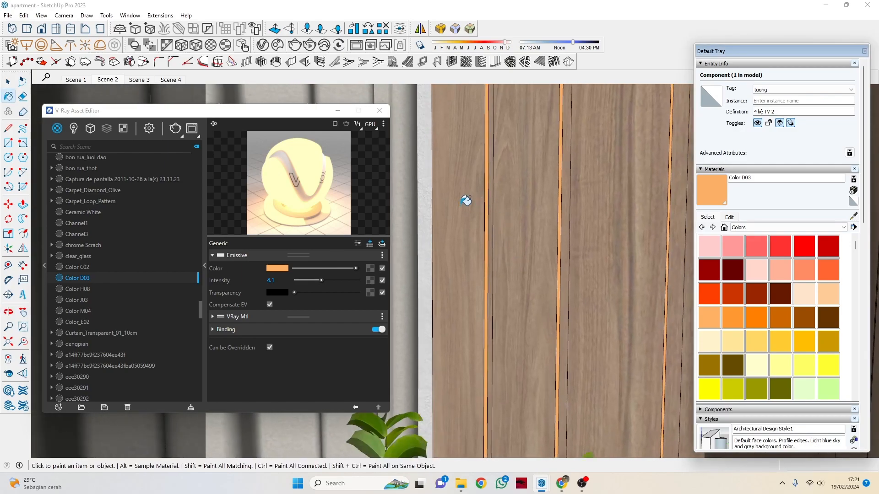
{"action": "left_click", "coordinate": [382, 243]}
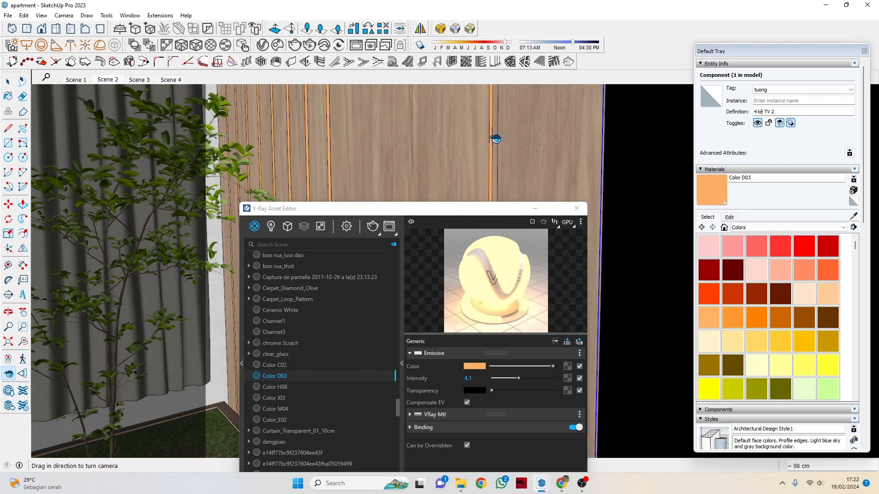
Step: Lower the V-Ray editor and examine the glowing strips across the slatted TV wall beside the plants
{"action": "middle_click_drag", "start_coordinate": [485, 146], "coordinate": [422, 122]}
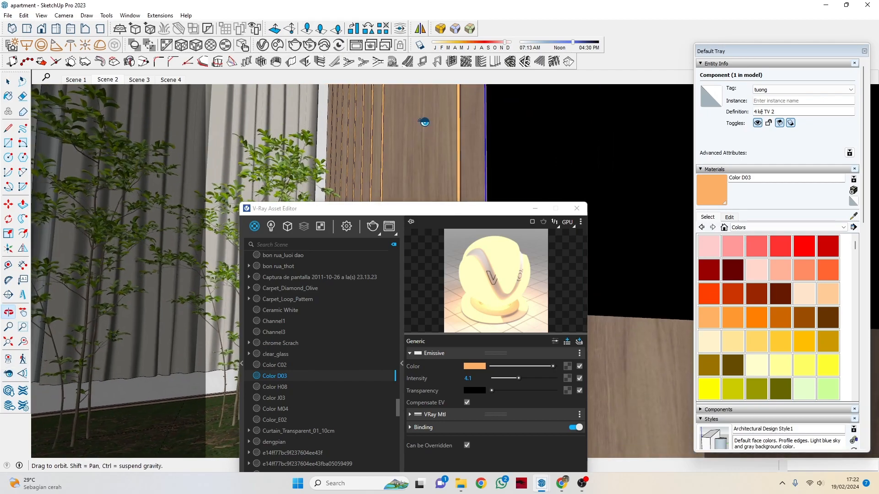
{"action": "left_click_drag", "start_coordinate": [518, 213], "coordinate": [510, 307]}
{"action": "middle_click_drag", "start_coordinate": [510, 307], "coordinate": [397, 193]}
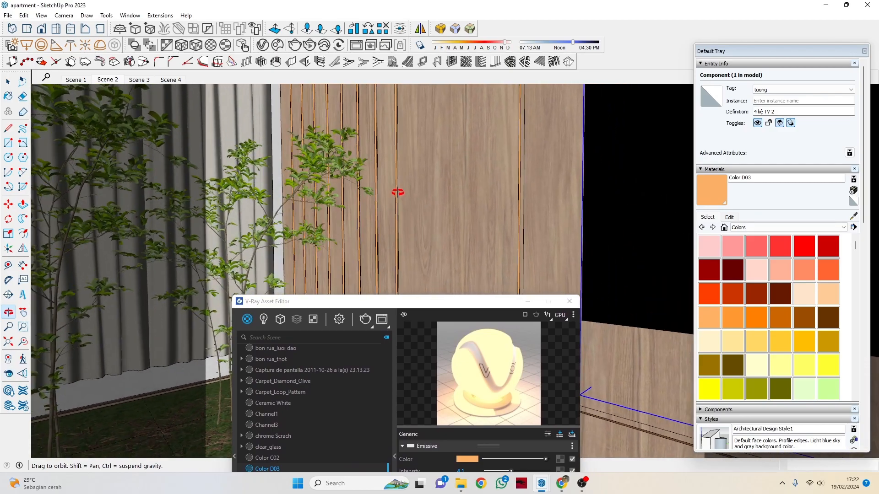
{"action": "scroll", "coordinate": [431, 169], "scroll_direction": "down", "scroll_amount": 5}
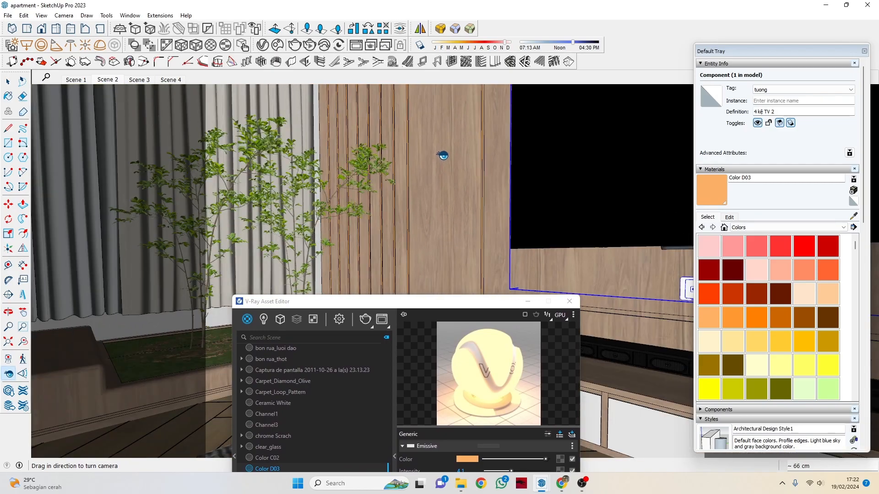
{"action": "middle_click_drag", "start_coordinate": [282, 188], "coordinate": [264, 185]}
Step: Look around the living room from the TV wall to the sofa, coffee table and curtains
{"action": "left_click_drag", "start_coordinate": [435, 177], "coordinate": [548, 215]}
{"action": "middle_click_drag", "start_coordinate": [548, 215], "coordinate": [520, 144]}
{"action": "scroll", "coordinate": [487, 205], "scroll_direction": "down", "scroll_amount": 2}
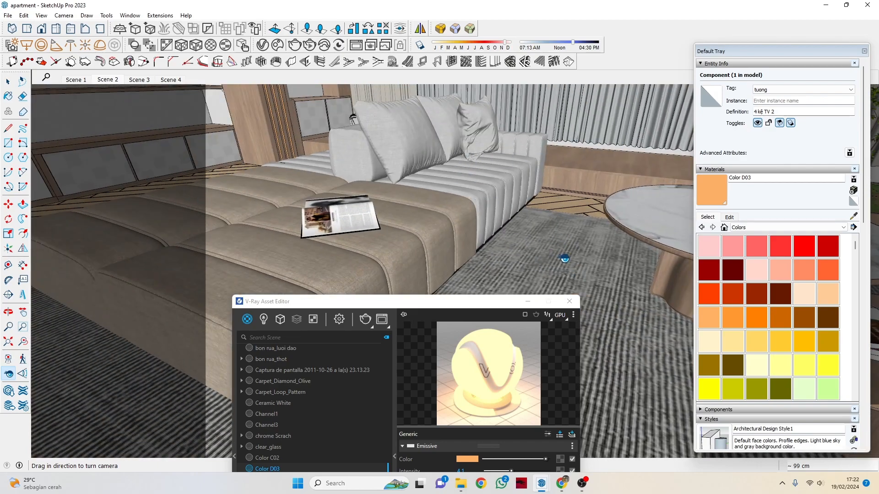
{"action": "left_click_drag", "start_coordinate": [572, 262], "coordinate": [550, 228]}
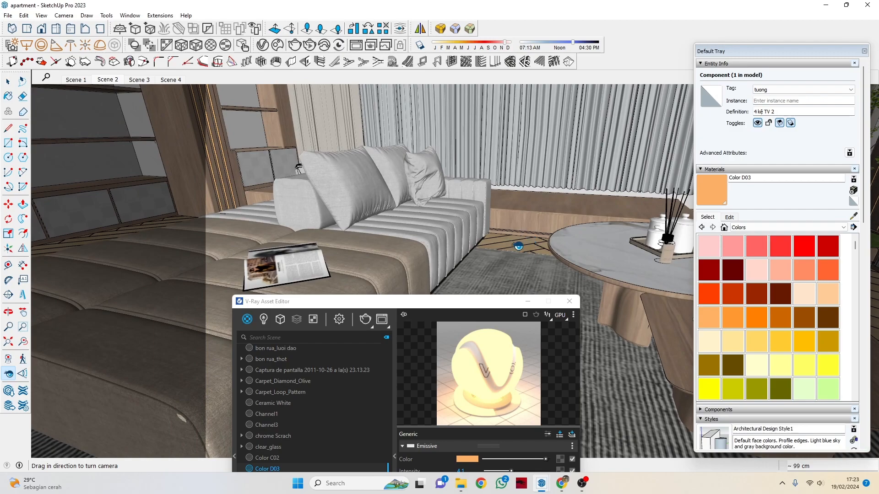
{"action": "left_click_drag", "start_coordinate": [538, 212], "coordinate": [282, 200]}
{"action": "middle_click_drag", "start_coordinate": [330, 207], "coordinate": [538, 198]}
{"action": "left_click_drag", "start_coordinate": [538, 199], "coordinate": [426, 148]}
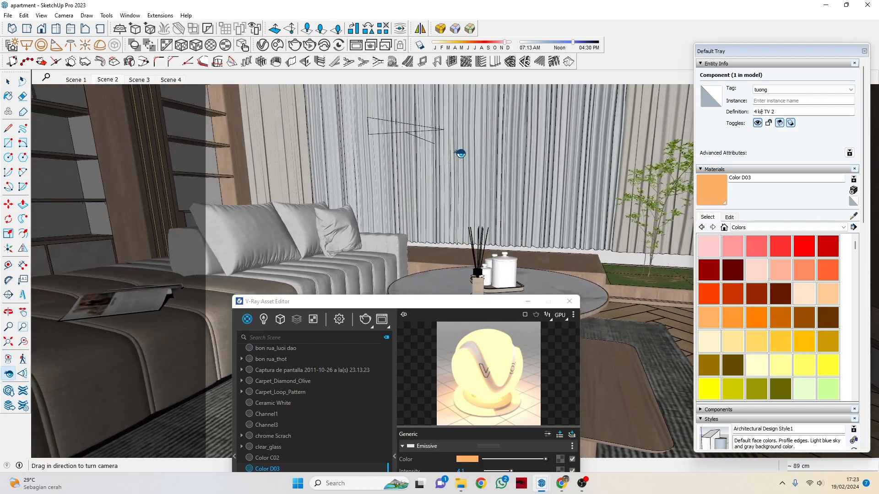
Step: Turn to the built-in shelving and sample its white surface to load the AV Plastic material into the V-Ray editor
{"action": "middle_click_drag", "start_coordinate": [426, 160], "coordinate": [414, 180]}
{"action": "left_click_drag", "start_coordinate": [414, 180], "coordinate": [246, 168]}
{"action": "scroll", "coordinate": [359, 201], "scroll_direction": "up", "scroll_amount": 2}
{"action": "scroll", "coordinate": [361, 202], "scroll_direction": "up", "scroll_amount": 2}
{"action": "middle_click_drag", "start_coordinate": [382, 206], "coordinate": [372, 237]}
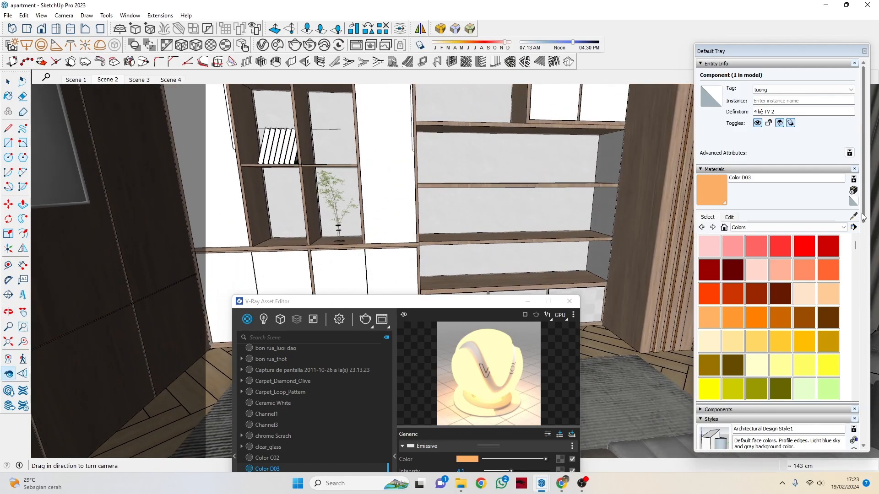
{"action": "key", "text": "b"}
{"action": "left_click", "coordinate": [386, 137], "text": "alt"}
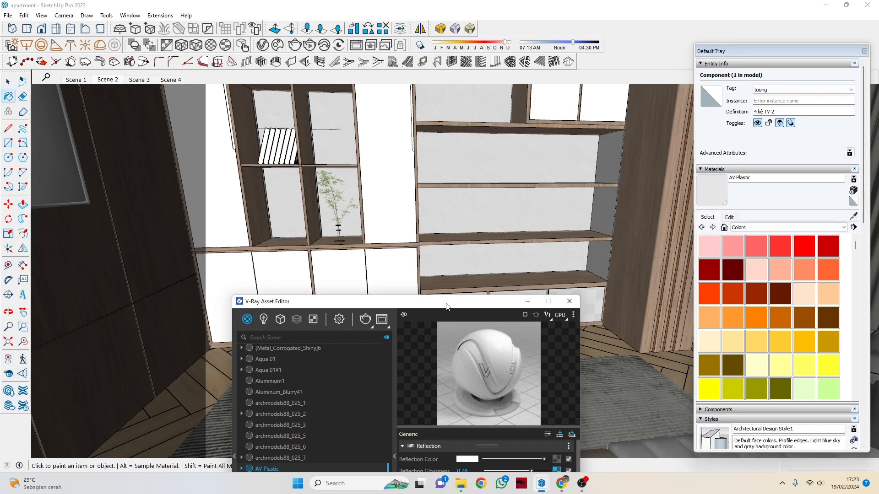
Step: Expand the V-Ray material library, review the 017 Plastic category beside AV Plastic, and minimize the editor
{"action": "left_click_drag", "start_coordinate": [447, 306], "coordinate": [493, 119]}
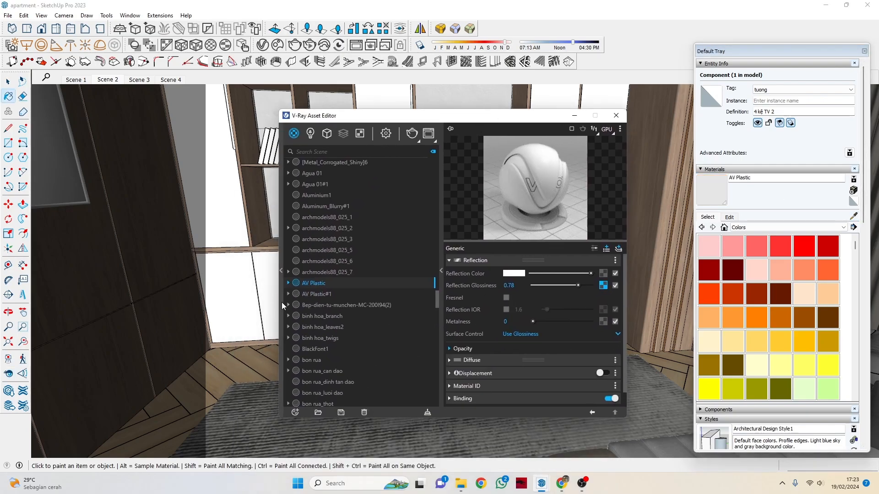
{"action": "left_click", "coordinate": [280, 271]}
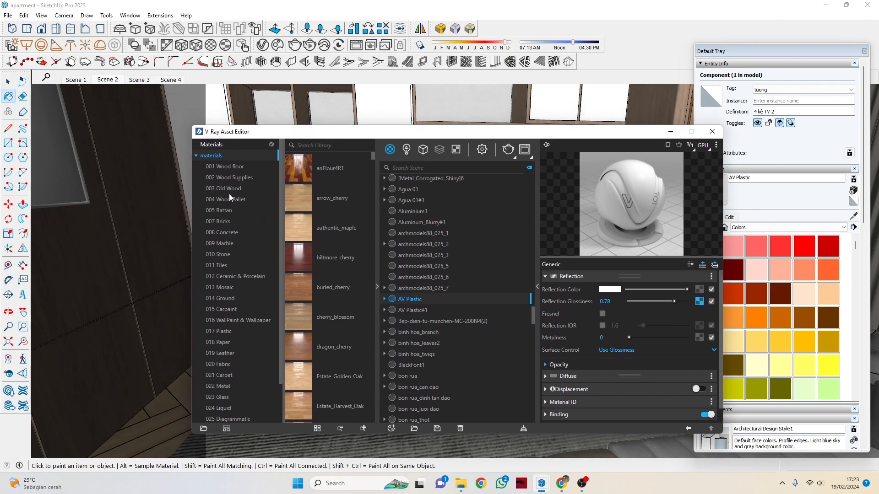
{"action": "left_click", "coordinate": [229, 333]}
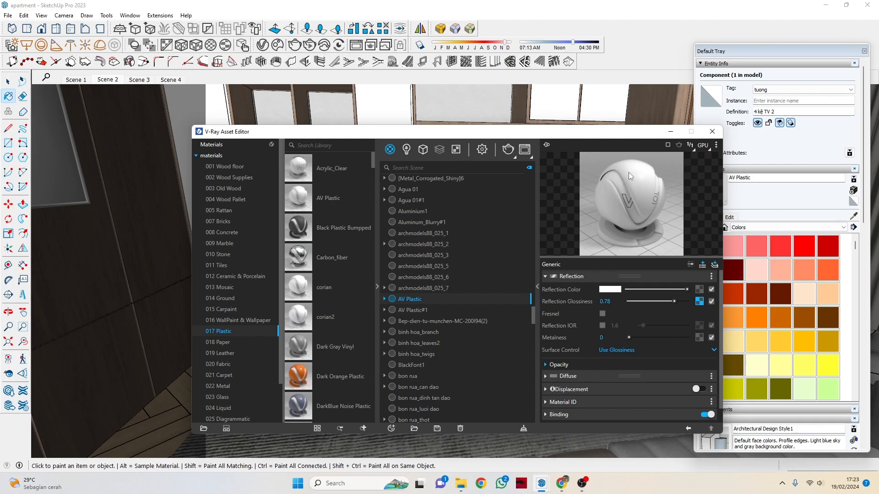
{"action": "left_click", "coordinate": [671, 132]}
Step: Examine the white shelving unit and the wood-panelled wall with framed panels from behind the sofa
{"action": "scroll", "coordinate": [340, 240], "scroll_direction": "down", "scroll_amount": 3}
{"action": "middle_click_drag", "start_coordinate": [409, 261], "coordinate": [288, 236]}
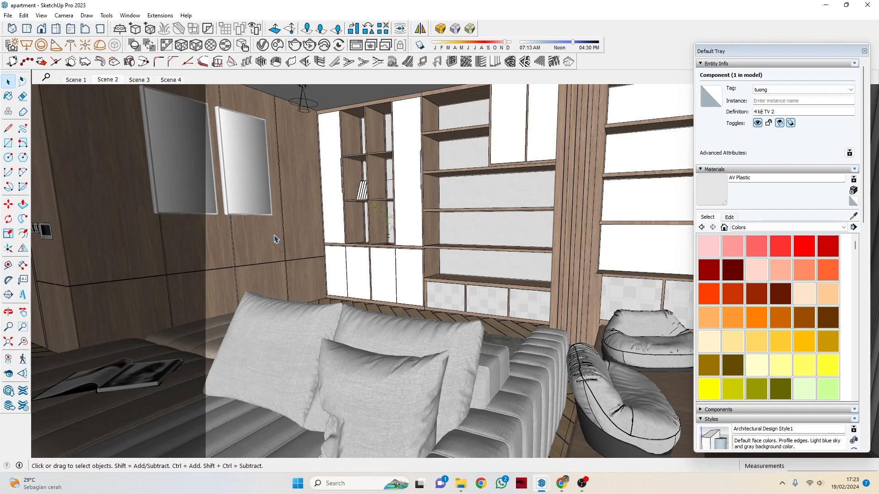
{"action": "scroll", "coordinate": [341, 224], "scroll_direction": "up", "scroll_amount": 3}
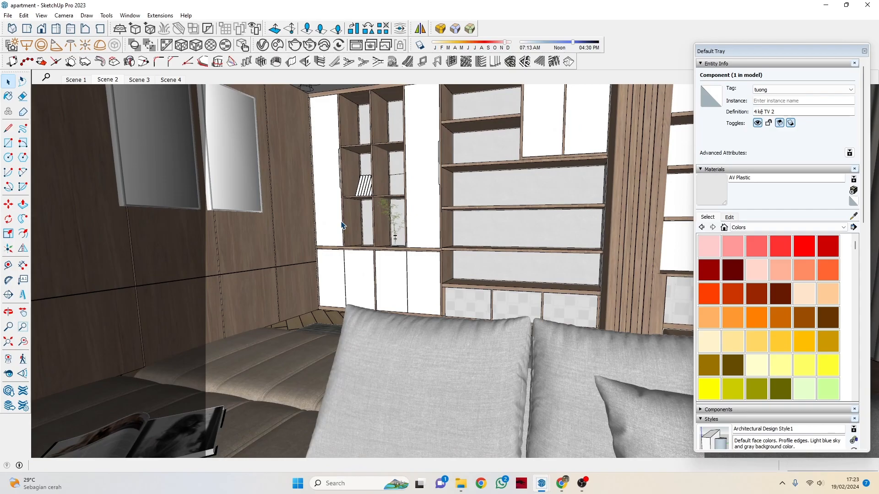
{"action": "middle_click_drag", "start_coordinate": [341, 225], "coordinate": [265, 268]}
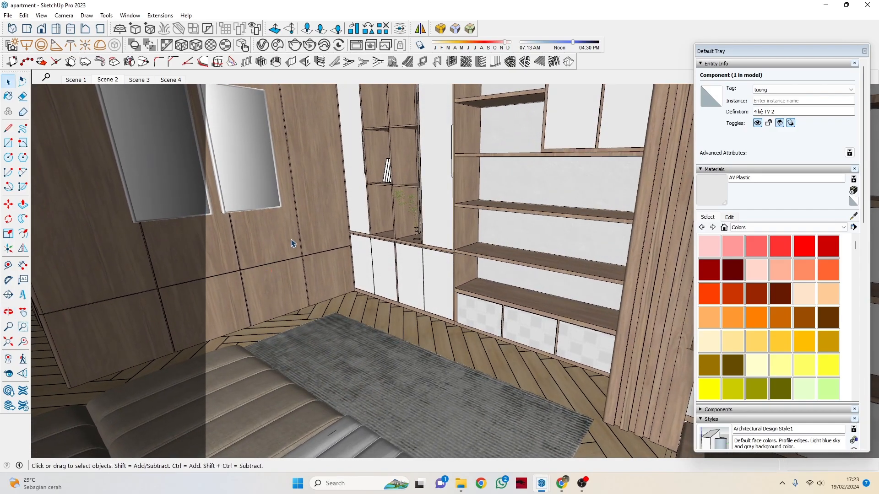
{"action": "scroll", "coordinate": [338, 228], "scroll_direction": "down", "scroll_amount": 3}
{"action": "middle_click_drag", "start_coordinate": [303, 248], "coordinate": [287, 259]}
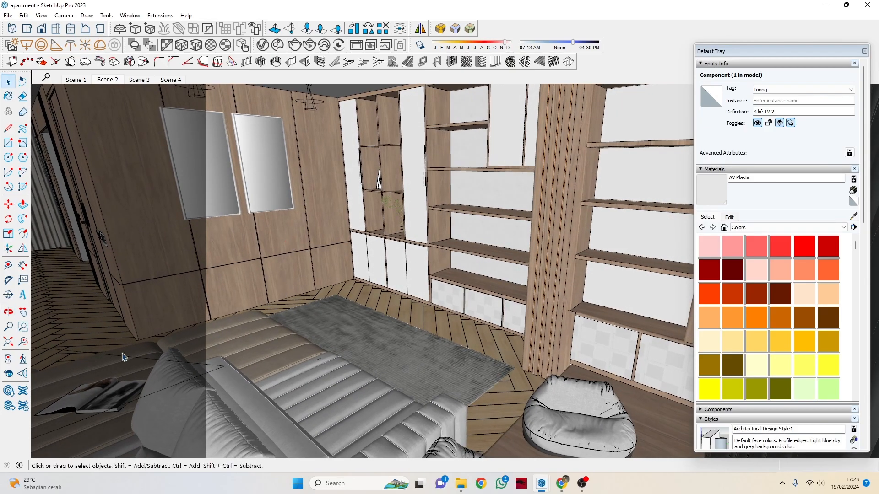
Step: Look around from the entrance door and wood wall to the bookshelves and ceiling downlights
{"action": "left_click", "coordinate": [8, 373]}
{"action": "left_click_drag", "start_coordinate": [278, 350], "coordinate": [394, 290]}
{"action": "middle_click_drag", "start_coordinate": [394, 290], "coordinate": [469, 271]}
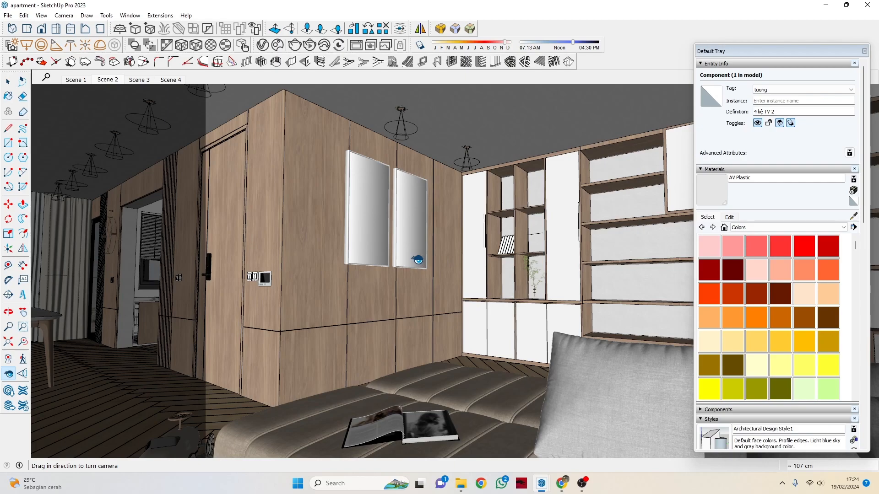
{"action": "mouse_move", "coordinate": [417, 259]}
{"action": "middle_mouse_down"}
{"action": "mouse_move", "coordinate": [424, 268]}
{"action": "mouse_move", "coordinate": [418, 254]}
{"action": "mouse_move", "coordinate": [439, 249]}
{"action": "mouse_move", "coordinate": [415, 270]}
{"action": "middle_mouse_up"}
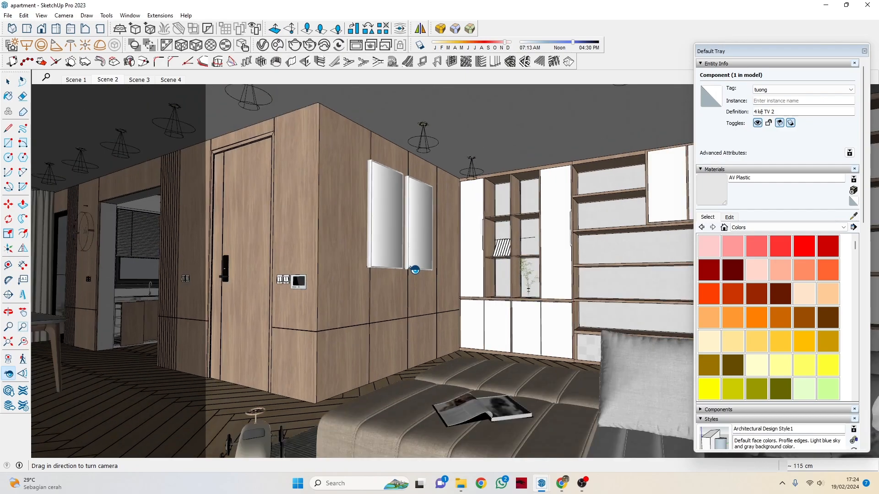
{"action": "left_click_drag", "start_coordinate": [410, 282], "coordinate": [504, 254]}
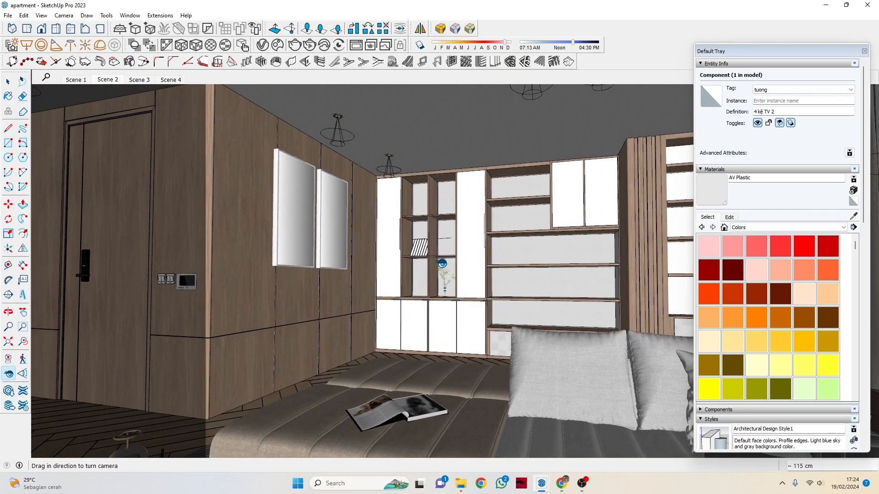
{"action": "scroll", "coordinate": [442, 263], "scroll_direction": "down", "scroll_amount": 1}
{"action": "mouse_move", "coordinate": [437, 263]}
{"action": "middle_mouse_down"}
{"action": "mouse_move", "coordinate": [454, 267]}
{"action": "mouse_move", "coordinate": [446, 260]}
{"action": "middle_mouse_up"}
{"action": "left_click_drag", "start_coordinate": [441, 250], "coordinate": [420, 245]}
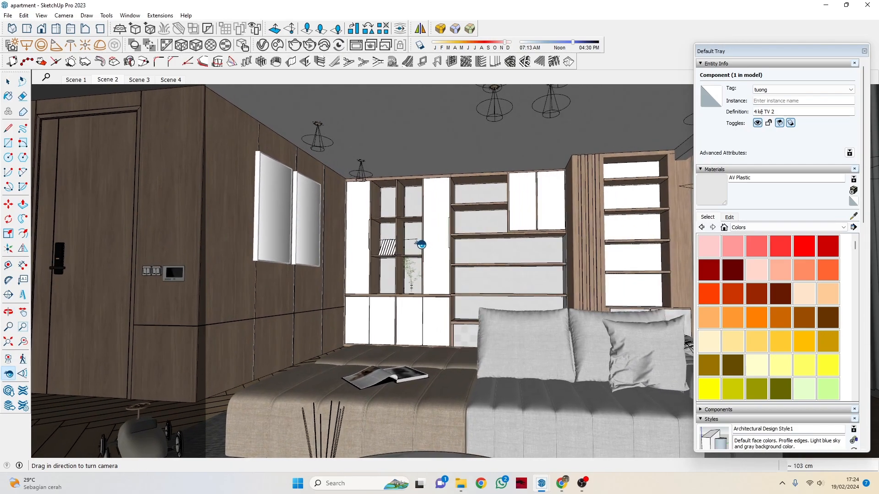
{"action": "left_click_drag", "start_coordinate": [445, 224], "coordinate": [383, 176]}
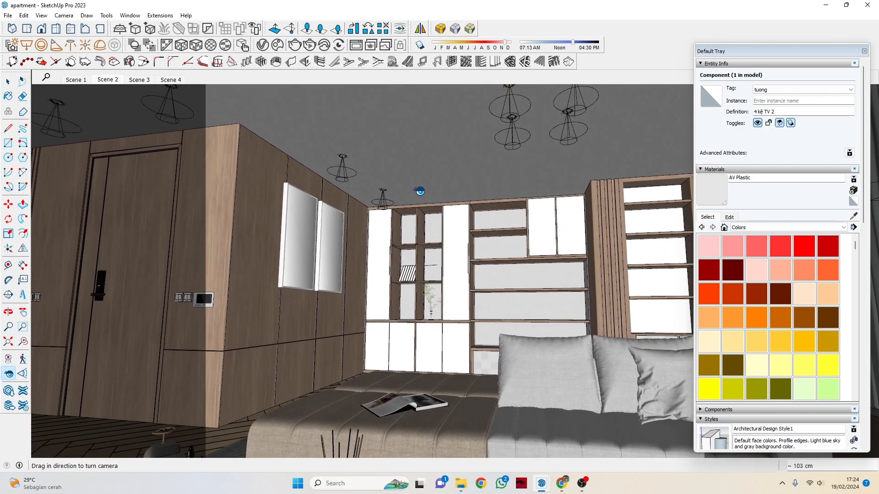
{"action": "middle_click_drag", "start_coordinate": [414, 204], "coordinate": [413, 201]}
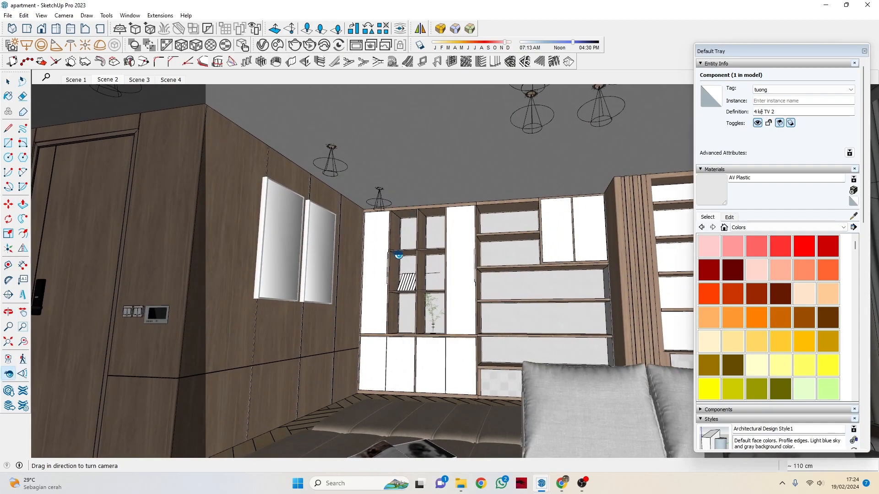
Step: Select the shelving component around the leaning white books and inspect the lines inside its compartments
{"action": "scroll", "coordinate": [414, 284], "scroll_direction": "up", "scroll_amount": 5}
{"action": "scroll", "coordinate": [414, 284], "scroll_direction": "up", "scroll_amount": 6}
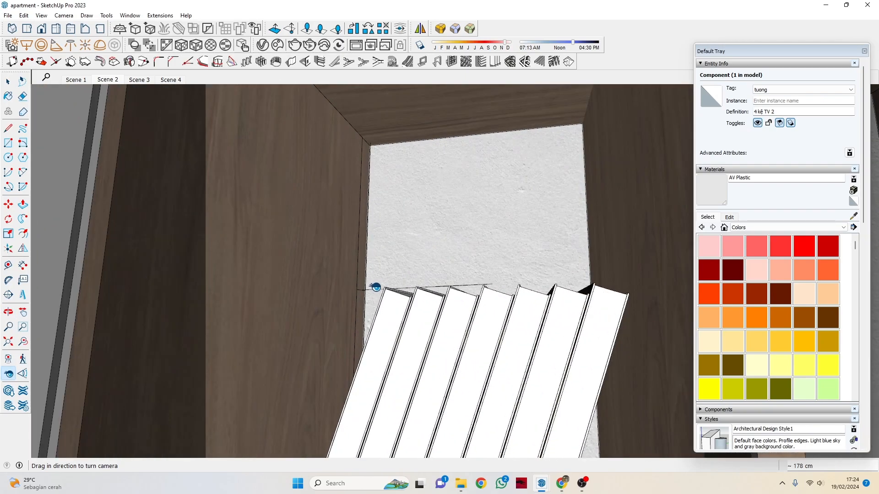
{"action": "key", "text": "space"}
{"action": "left_click", "coordinate": [360, 293]}
{"action": "scroll", "coordinate": [361, 291], "scroll_direction": "down", "scroll_amount": 8}
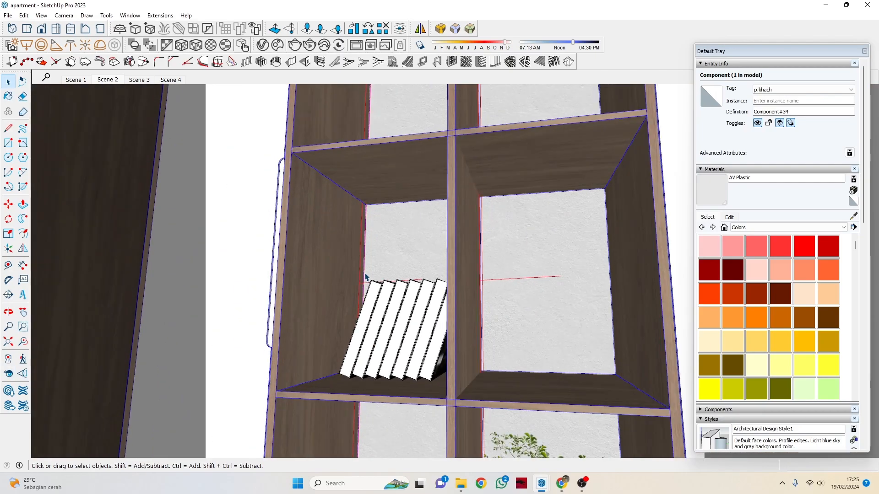
{"action": "scroll", "coordinate": [470, 222], "scroll_direction": "down", "scroll_amount": 3}
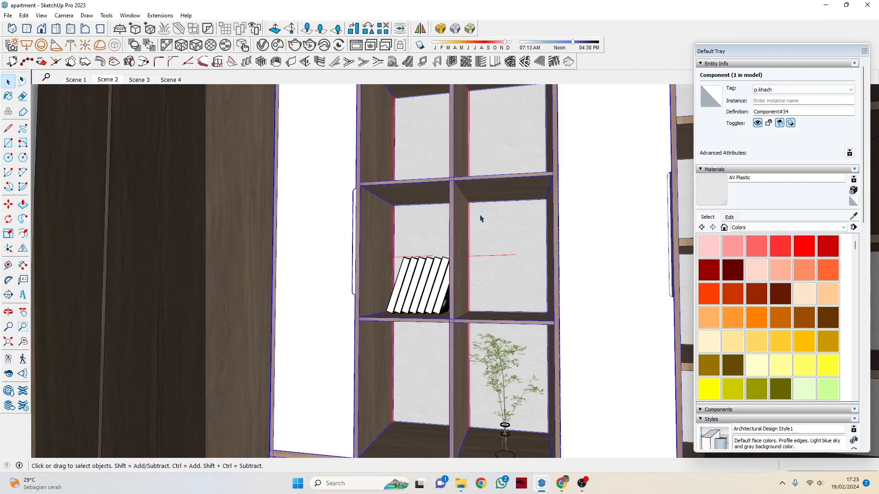
{"action": "scroll", "coordinate": [480, 220], "scroll_direction": "down", "scroll_amount": 2}
Step: Reopen the V-Ray editor below the shelving and select the tk1 rectangle light along the shelf compartment's inner edge
{"action": "left_click", "coordinate": [262, 44]}
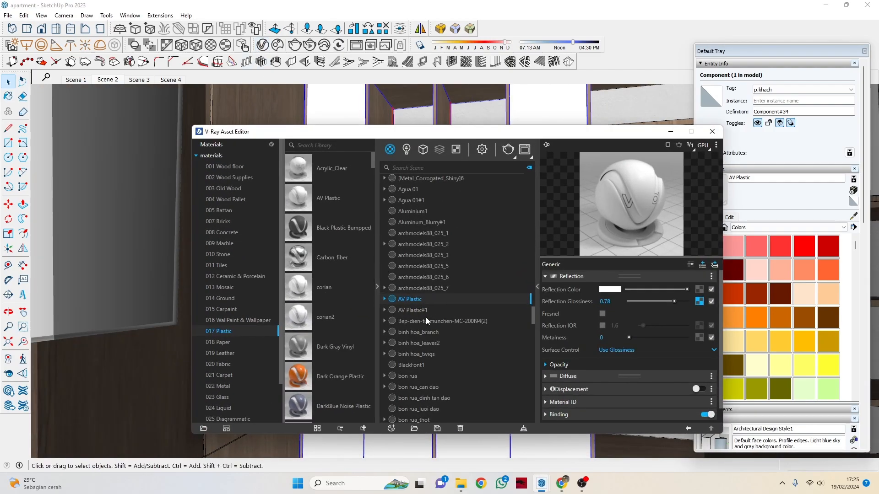
{"action": "left_click_drag", "start_coordinate": [453, 133], "coordinate": [472, 211]}
{"action": "scroll", "coordinate": [451, 138], "scroll_direction": "up", "scroll_amount": 4}
{"action": "left_click", "coordinate": [455, 140]}
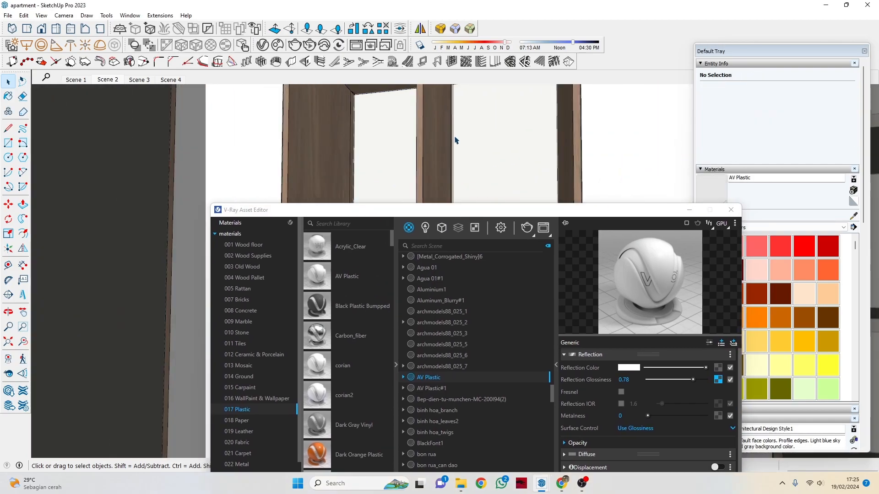
{"action": "scroll", "coordinate": [455, 140], "scroll_direction": "up", "scroll_amount": 2}
{"action": "left_click", "coordinate": [453, 140]}
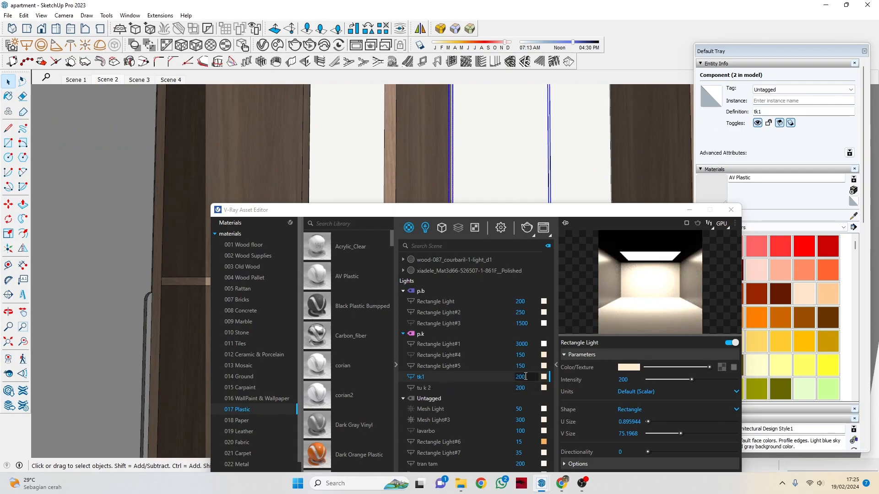
Step: Examine where the selected tk1 lights run inside the shelving, lowering the V-Ray editor to uncover the whole unit
{"action": "scroll", "coordinate": [443, 129], "scroll_direction": "down", "scroll_amount": 3}
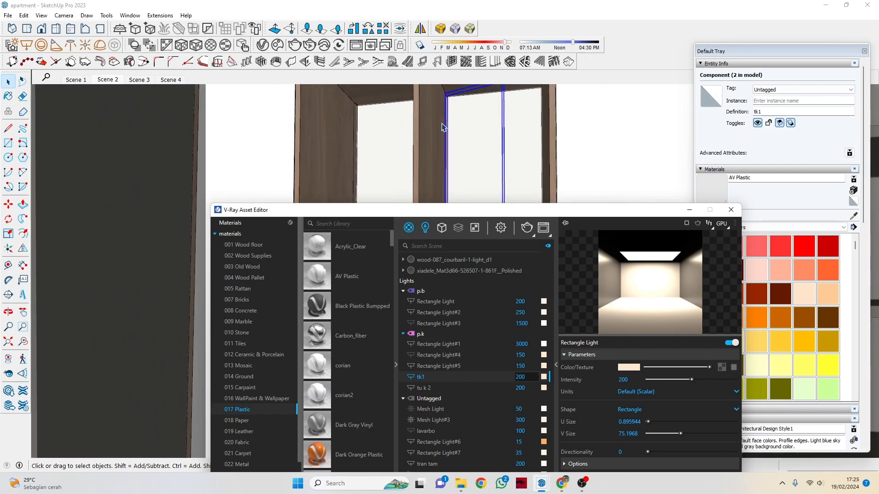
{"action": "scroll", "coordinate": [443, 129], "scroll_direction": "down", "scroll_amount": 2}
{"action": "scroll", "coordinate": [422, 93], "scroll_direction": "down", "scroll_amount": 2}
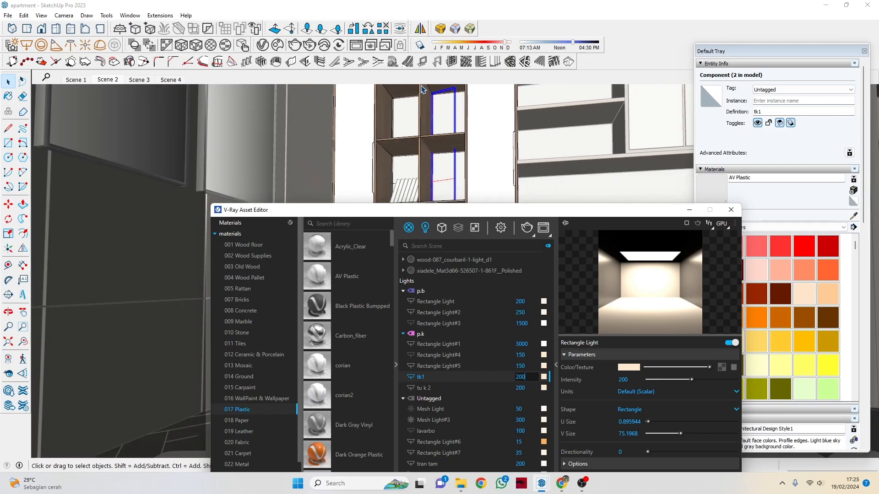
{"action": "scroll", "coordinate": [390, 171], "scroll_direction": "down", "scroll_amount": 3}
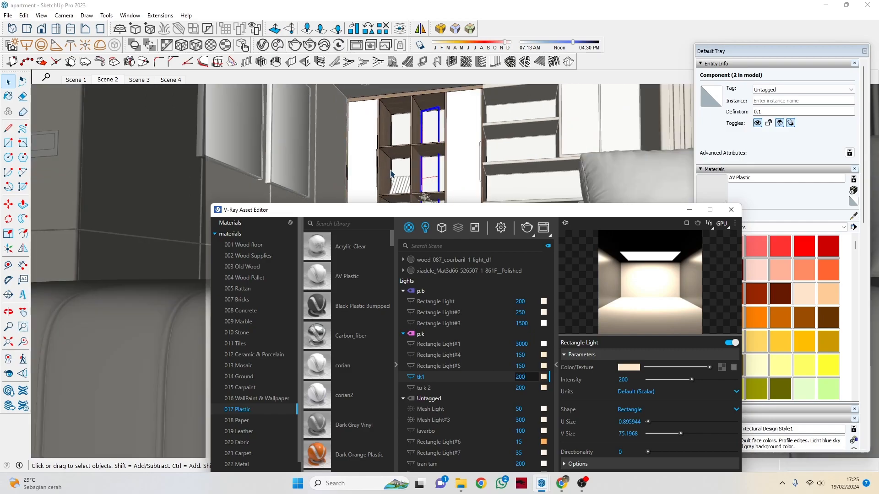
{"action": "middle_click_drag", "start_coordinate": [393, 171], "coordinate": [426, 173]}
{"action": "scroll", "coordinate": [567, 145], "scroll_direction": "up", "scroll_amount": 2}
{"action": "middle_click_drag", "start_coordinate": [567, 144], "coordinate": [417, 182]}
{"action": "left_click_drag", "start_coordinate": [423, 211], "coordinate": [345, 332]}
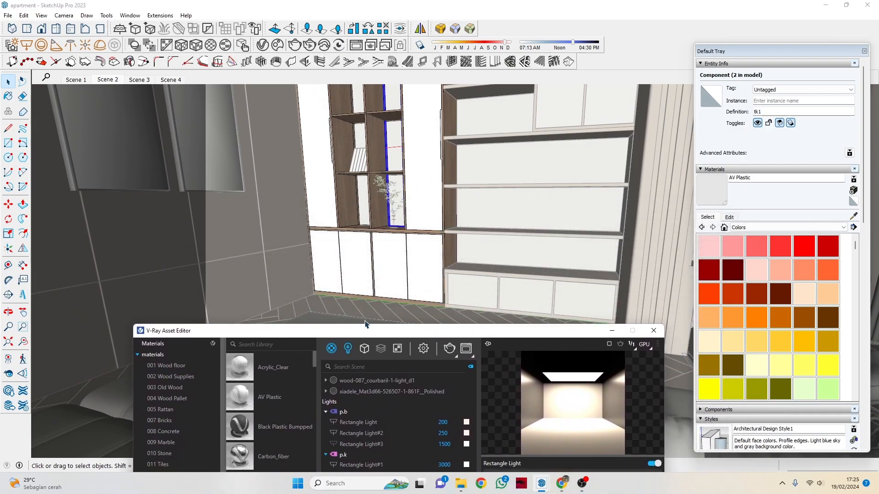
Step: Look up at the ceiling and select the downlight component nearest the wood-panelled wall
{"action": "left_click", "coordinate": [8, 374]}
{"action": "left_click_drag", "start_coordinate": [373, 245], "coordinate": [279, 163]}
{"action": "scroll", "coordinate": [288, 164], "scroll_direction": "up", "scroll_amount": 8}
{"action": "key", "text": "space"}
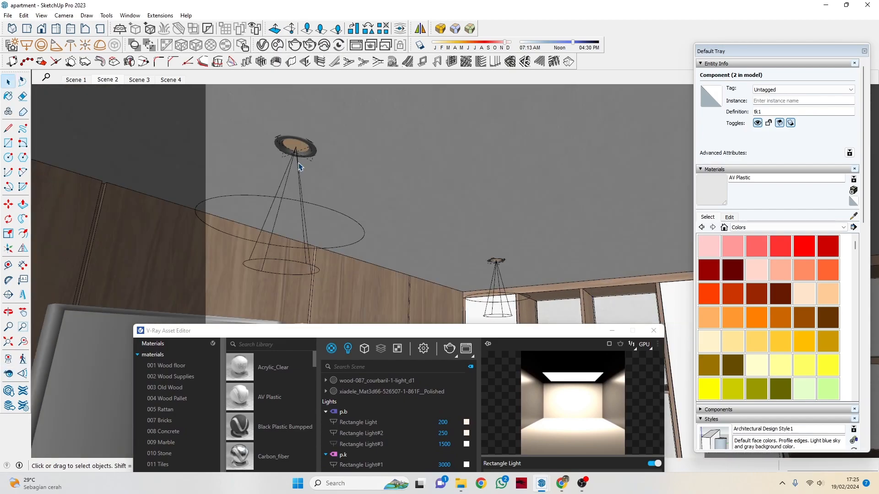
{"action": "left_click", "coordinate": [298, 165]}
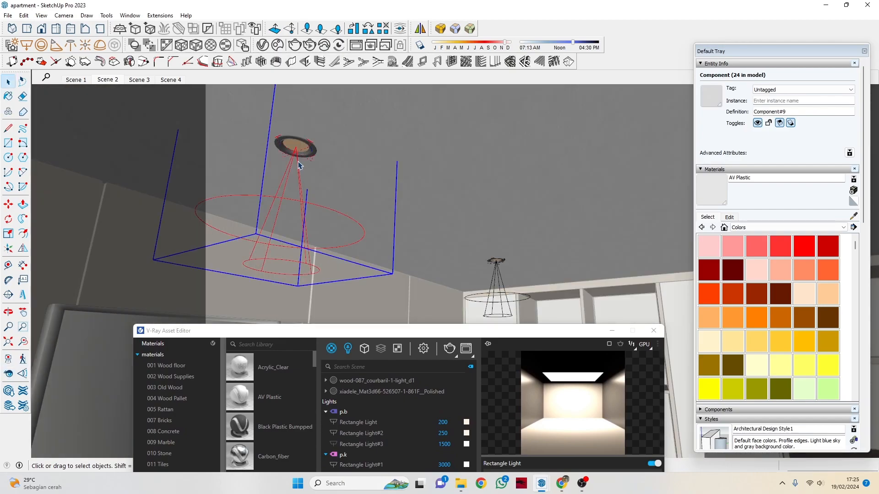
Step: Open the downlight component for editing and pick into its nested groups with the V-Ray editor raised alongside
{"action": "scroll", "coordinate": [300, 161], "scroll_direction": "up", "scroll_amount": 2}
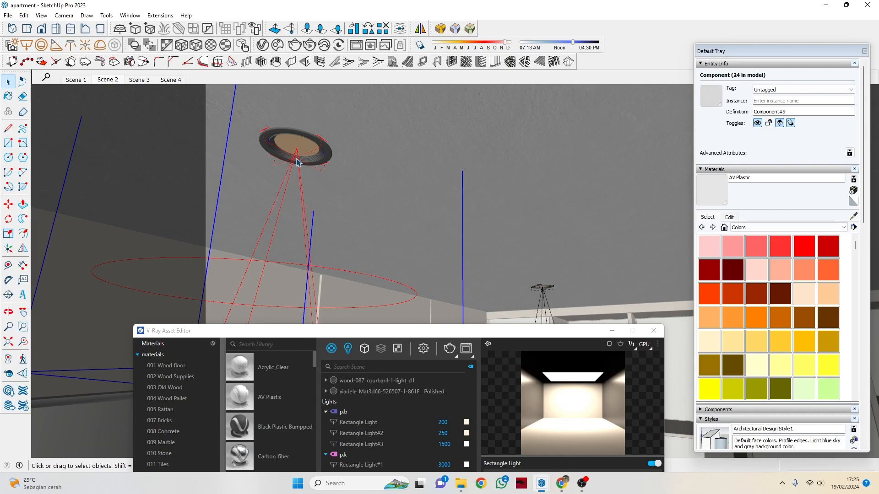
{"action": "double_click", "coordinate": [299, 163]}
{"action": "left_click", "coordinate": [298, 163]}
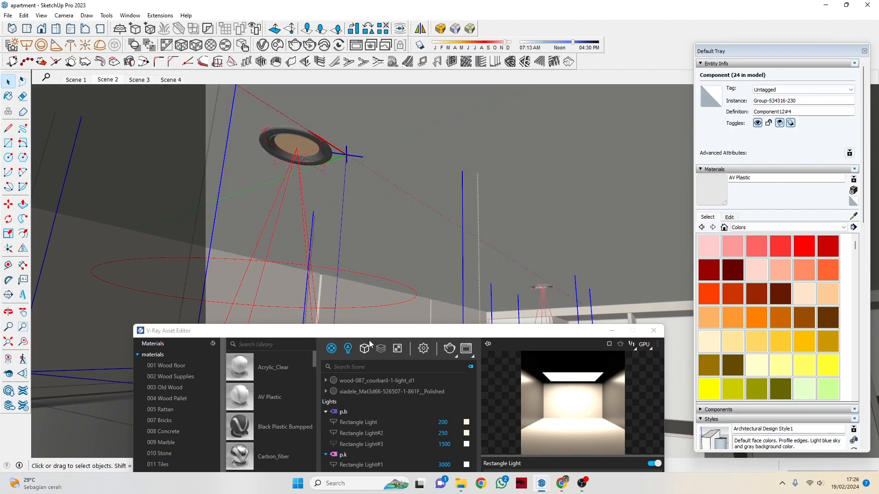
{"action": "left_click_drag", "start_coordinate": [359, 336], "coordinate": [401, 226]}
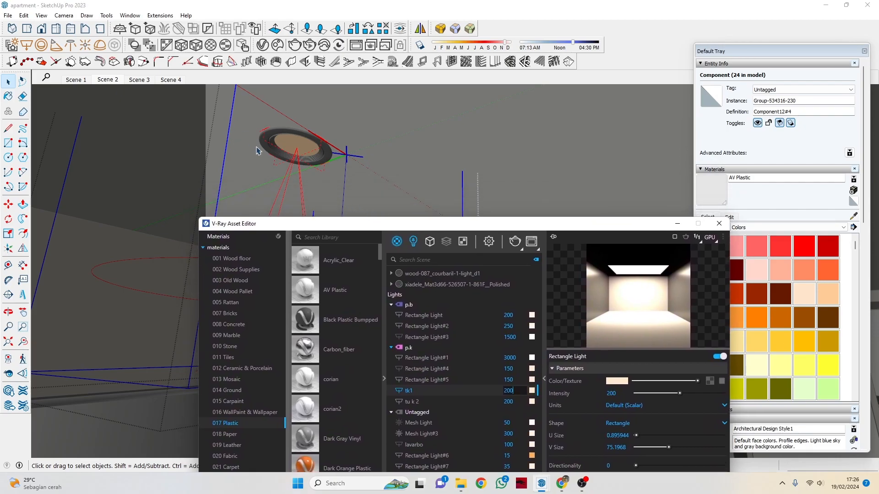
{"action": "scroll", "coordinate": [274, 149], "scroll_direction": "up", "scroll_amount": 5}
{"action": "left_click", "coordinate": [316, 176]}
{"action": "scroll", "coordinate": [308, 138], "scroll_direction": "down", "scroll_amount": 2}
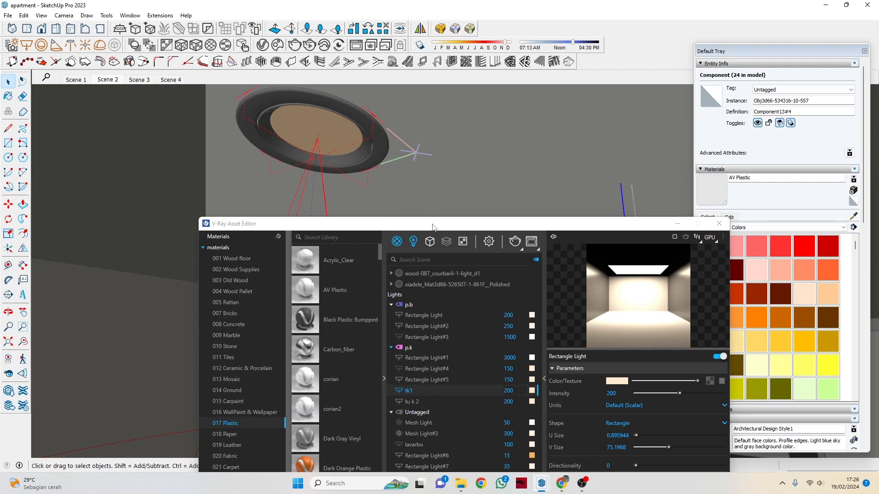
Step: Open the downlight's nested component for editing and select the V-Ray Spot Light inside it
{"action": "left_click_drag", "start_coordinate": [432, 227], "coordinate": [395, 201]}
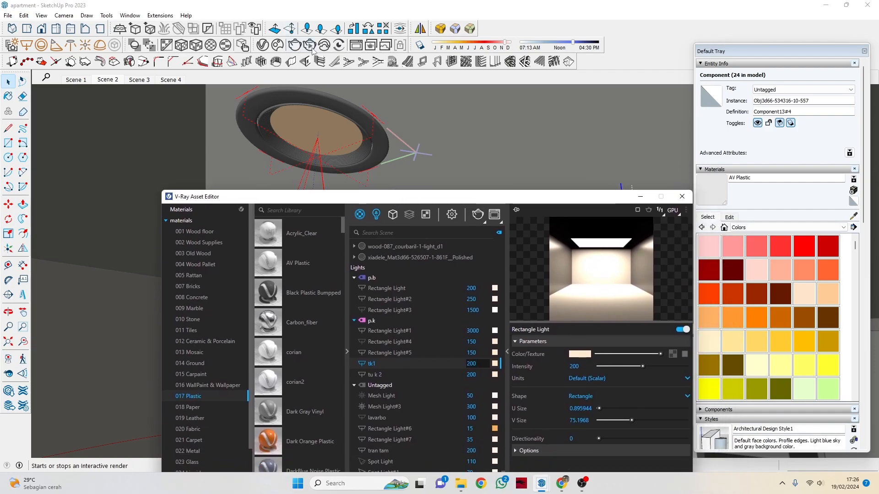
{"action": "scroll", "coordinate": [316, 157], "scroll_direction": "up", "scroll_amount": 3}
{"action": "left_click", "coordinate": [311, 162]}
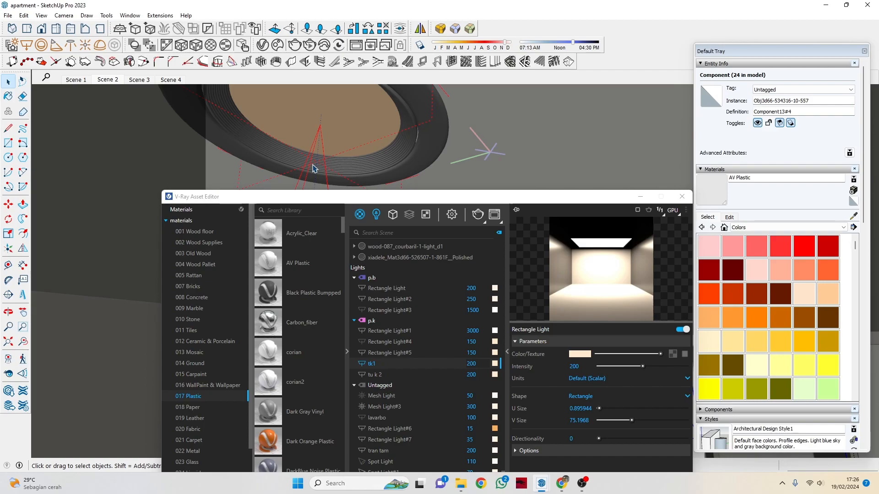
{"action": "scroll", "coordinate": [308, 159], "scroll_direction": "down", "scroll_amount": 2}
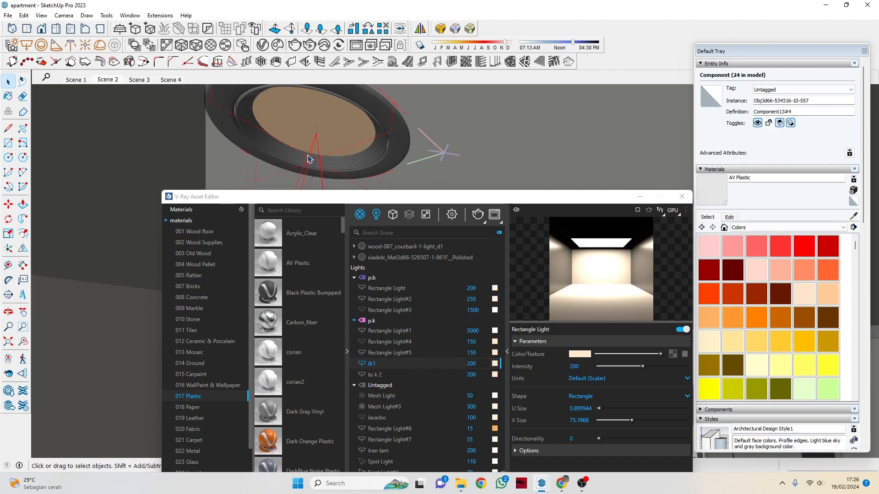
{"action": "scroll", "coordinate": [315, 163], "scroll_direction": "up", "scroll_amount": 3}
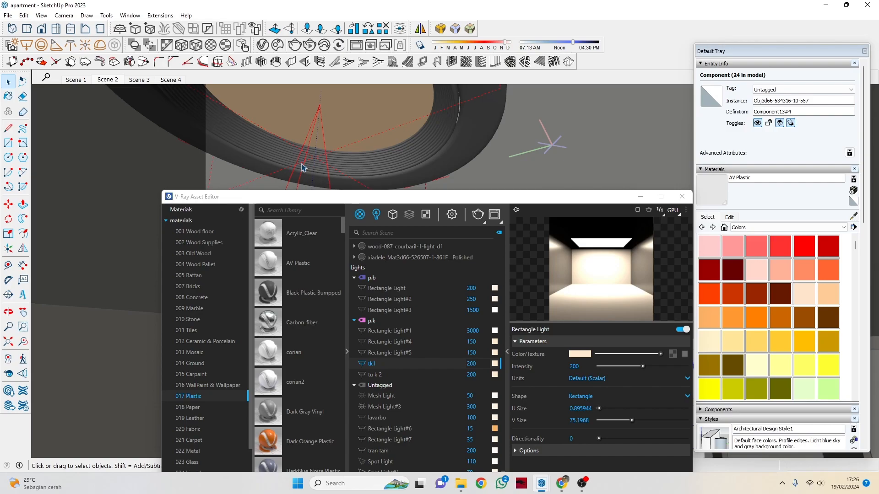
{"action": "middle_click_drag", "start_coordinate": [300, 159], "coordinate": [328, 167]}
{"action": "scroll", "coordinate": [323, 165], "scroll_direction": "up", "scroll_amount": 5}
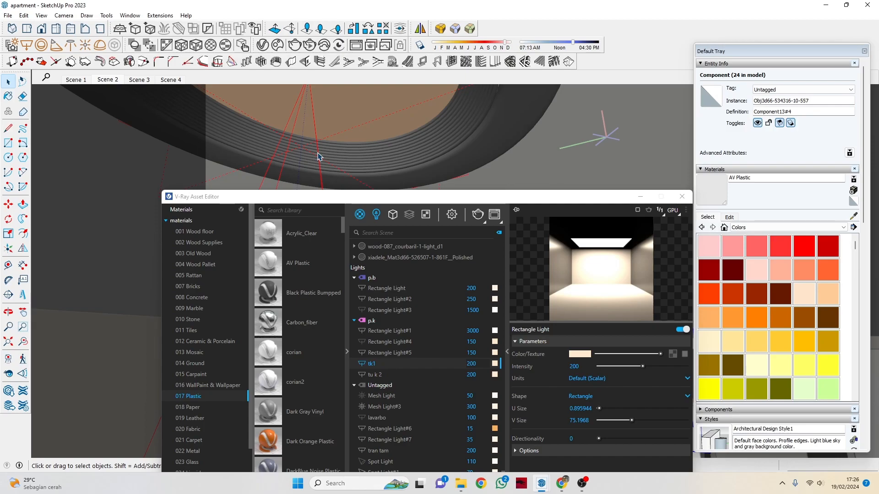
{"action": "double_click", "coordinate": [319, 157]}
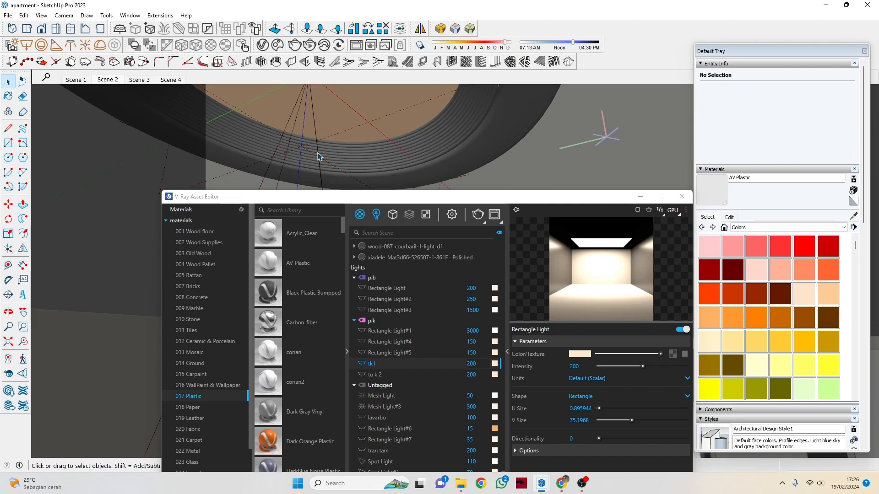
{"action": "scroll", "coordinate": [408, 384], "scroll_direction": "down", "scroll_amount": 1}
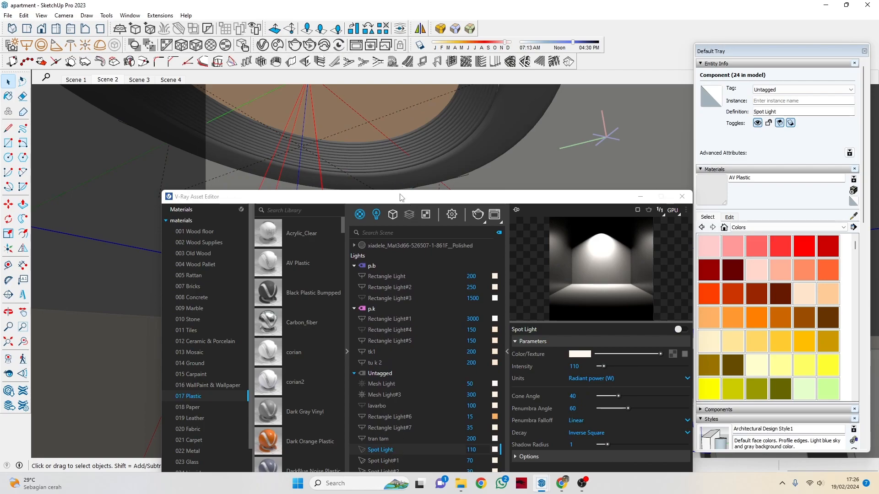
Step: Review the Spot Light's intensity, cone and penumbra settings against its position beneath the ceiling downlight
{"action": "scroll", "coordinate": [337, 132], "scroll_direction": "down", "scroll_amount": 4}
{"action": "scroll", "coordinate": [340, 131], "scroll_direction": "down", "scroll_amount": 3}
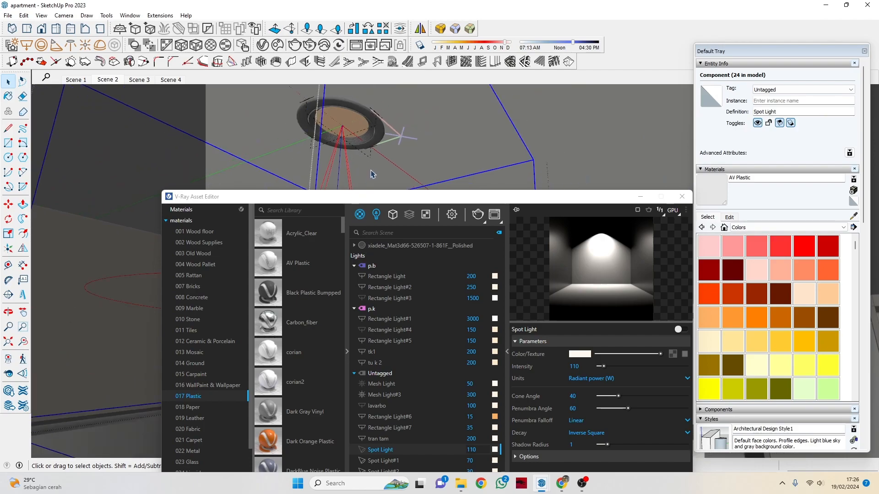
{"action": "mouse_move", "coordinate": [382, 201]}
{"action": "left_mouse_down"}
{"action": "mouse_move", "coordinate": [342, 204]}
{"action": "mouse_move", "coordinate": [371, 210]}
{"action": "mouse_move", "coordinate": [407, 200]}
{"action": "mouse_move", "coordinate": [421, 211]}
{"action": "mouse_move", "coordinate": [432, 253]}
{"action": "left_mouse_up"}
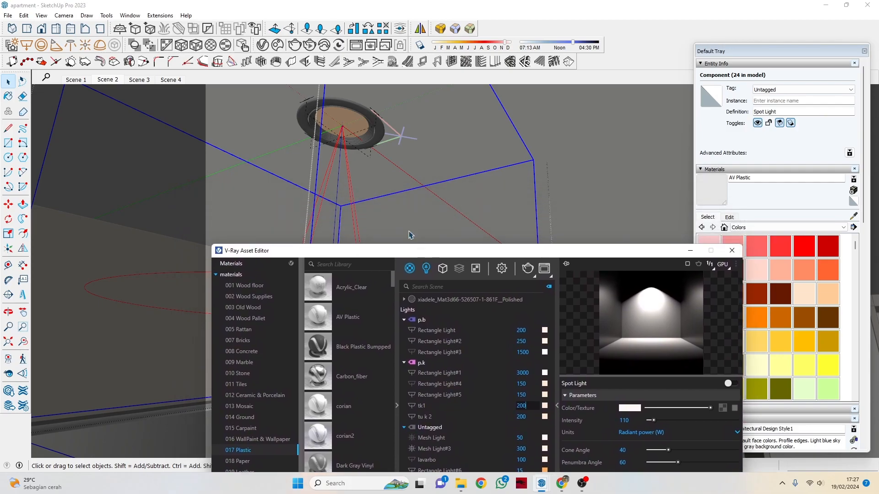
{"action": "scroll", "coordinate": [341, 149], "scroll_direction": "down", "scroll_amount": 3}
{"action": "scroll", "coordinate": [341, 148], "scroll_direction": "down", "scroll_amount": 5}
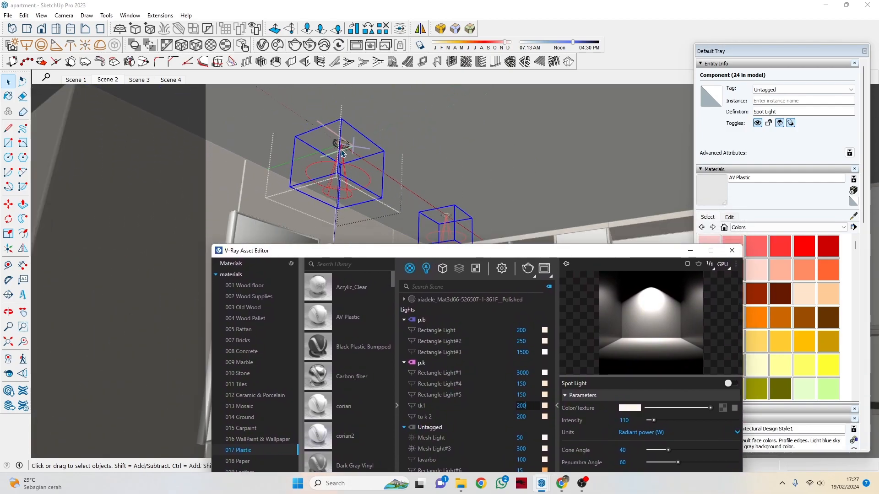
{"action": "middle_click_drag", "start_coordinate": [396, 172], "coordinate": [357, 156]}
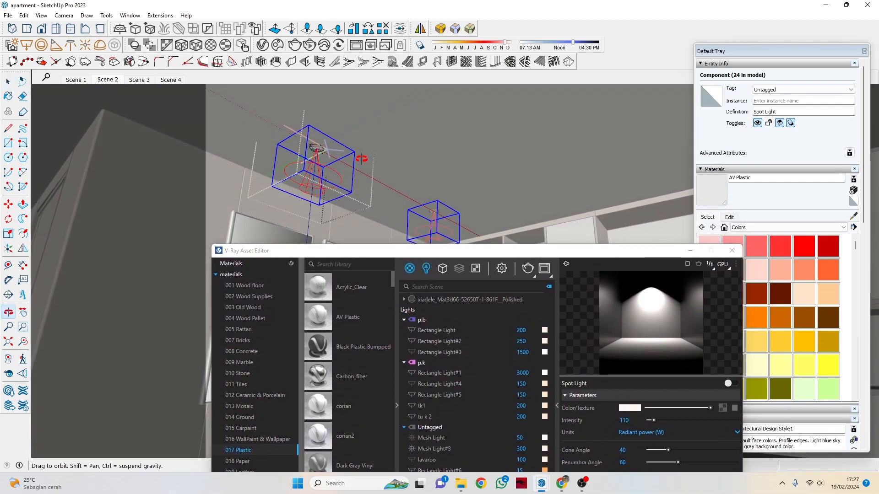
{"action": "left_click_drag", "start_coordinate": [453, 251], "coordinate": [333, 146]}
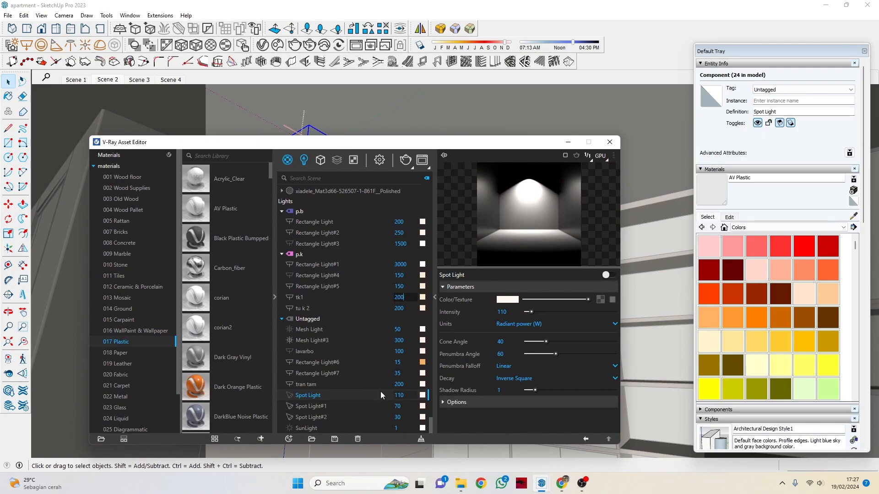
{"action": "left_click_drag", "start_coordinate": [346, 139], "coordinate": [353, 251]}
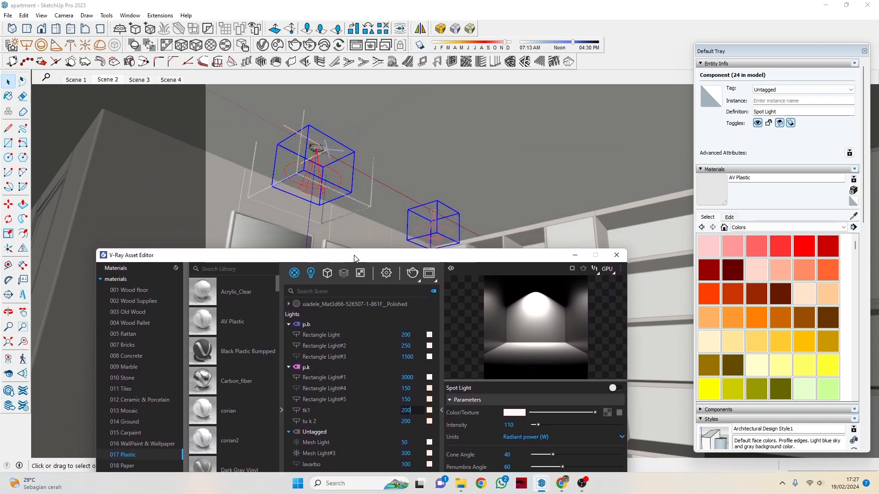
Step: Examine how the Spot Light instances are distributed among the downlights across the ceiling
{"action": "scroll", "coordinate": [334, 156], "scroll_direction": "up", "scroll_amount": 3}
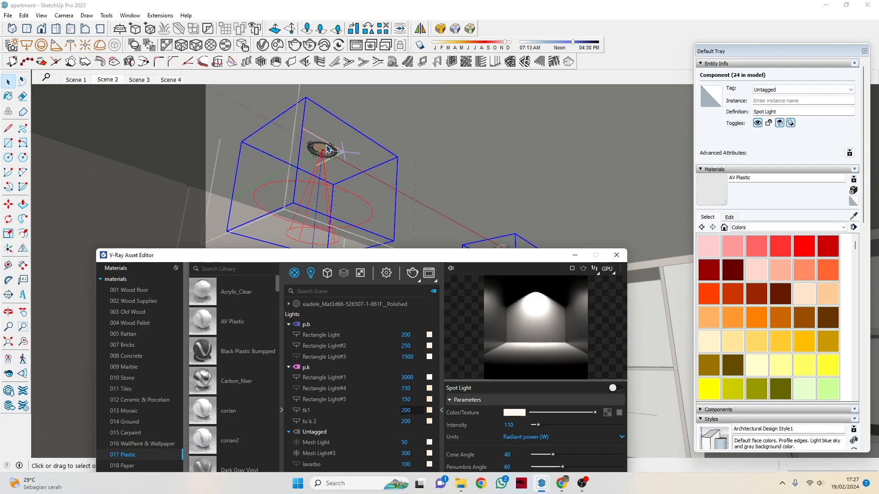
{"action": "scroll", "coordinate": [328, 149], "scroll_direction": "down", "scroll_amount": 2}
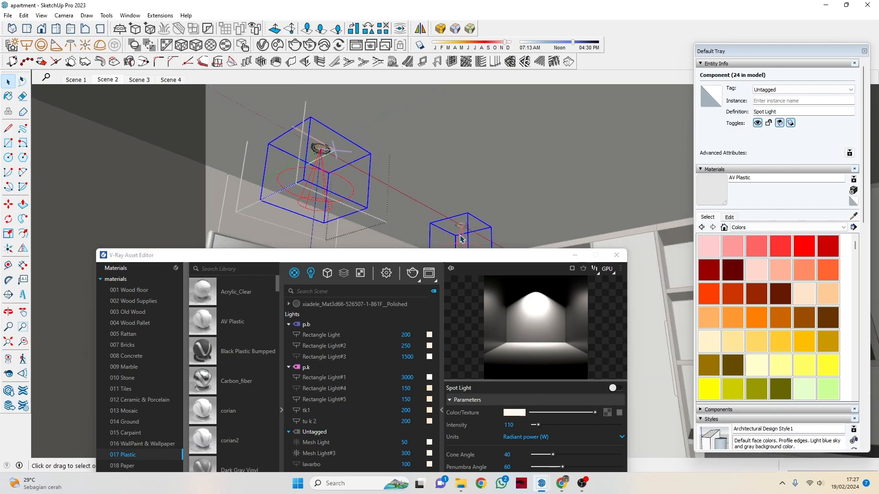
{"action": "scroll", "coordinate": [462, 238], "scroll_direction": "down", "scroll_amount": 5}
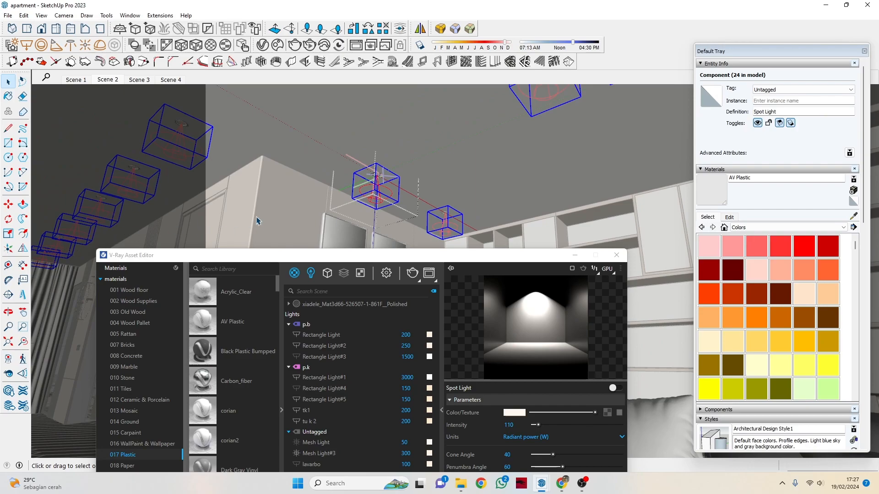
{"action": "scroll", "coordinate": [375, 193], "scroll_direction": "up", "scroll_amount": 3}
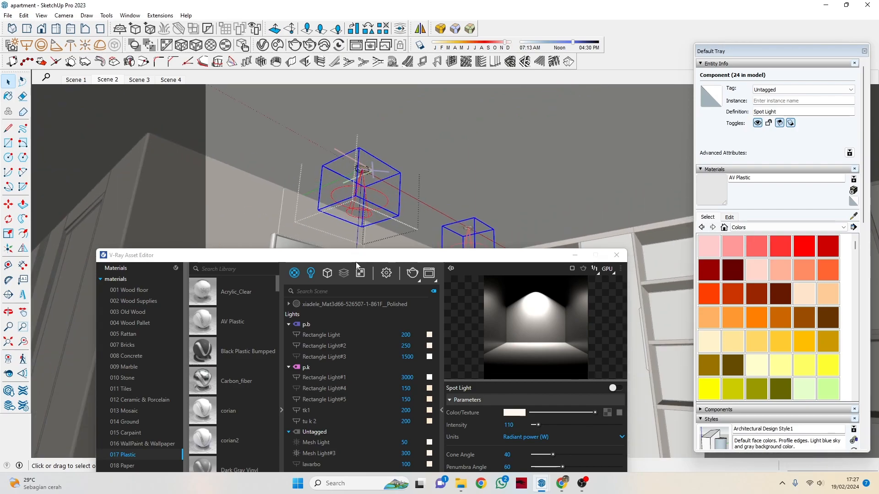
{"action": "mouse_move", "coordinate": [356, 262]}
{"action": "left_mouse_down"}
{"action": "mouse_move", "coordinate": [354, 203]}
{"action": "mouse_move", "coordinate": [363, 249]}
{"action": "mouse_move", "coordinate": [370, 215]}
{"action": "mouse_move", "coordinate": [370, 223]}
{"action": "mouse_move", "coordinate": [357, 267]}
{"action": "left_mouse_up"}
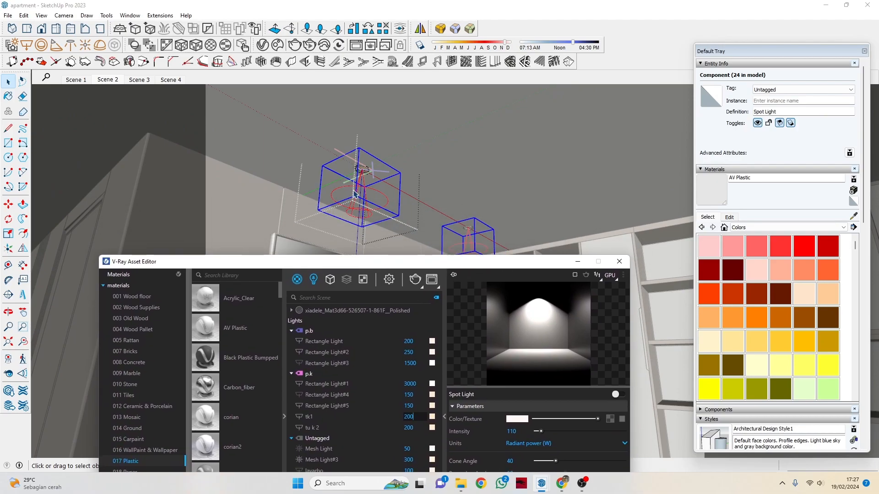
Step: Pick the downlight fixture, leave all nested editing levels and select the whole ceiling component tagged tran
{"action": "left_click", "coordinate": [365, 173]}
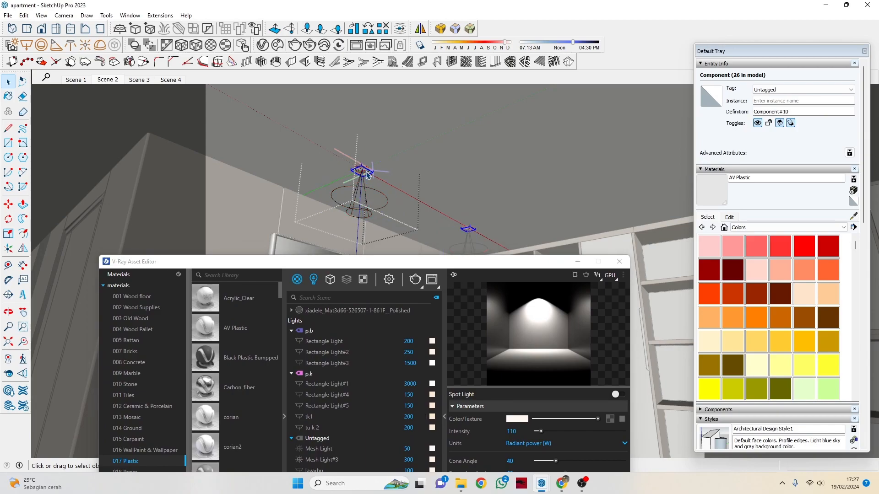
{"action": "key", "text": "Escape"}
{"action": "key", "text": "Escape"}
{"action": "key", "text": "Escape"}
{"action": "key", "text": "Escape"}
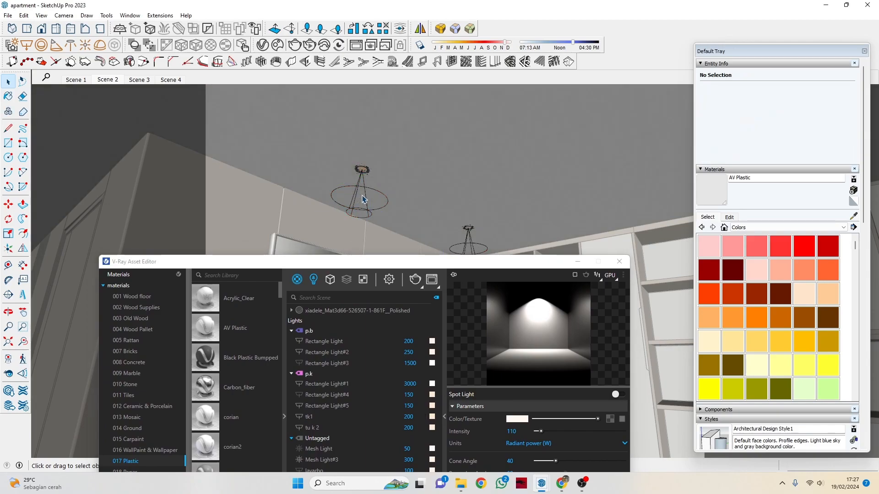
{"action": "left_click", "coordinate": [361, 176]}
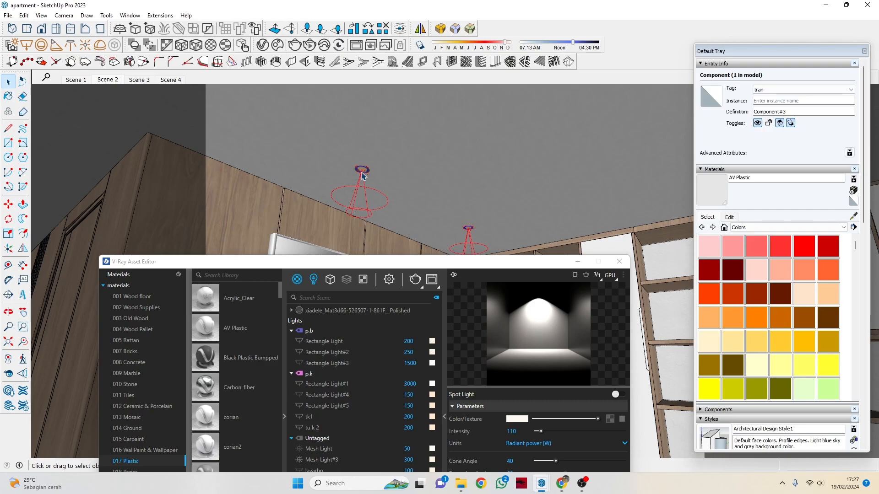
Step: Look over the selected ceiling component's downlights above the wood-panelled wall and the open shelving
{"action": "middle_click_drag", "start_coordinate": [451, 215], "coordinate": [127, 133]}
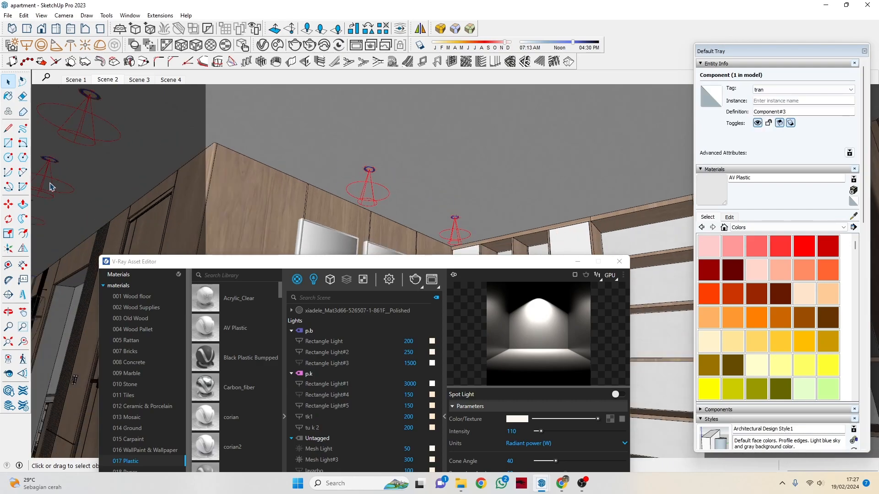
{"action": "middle_click_drag", "start_coordinate": [88, 110], "coordinate": [85, 125]}
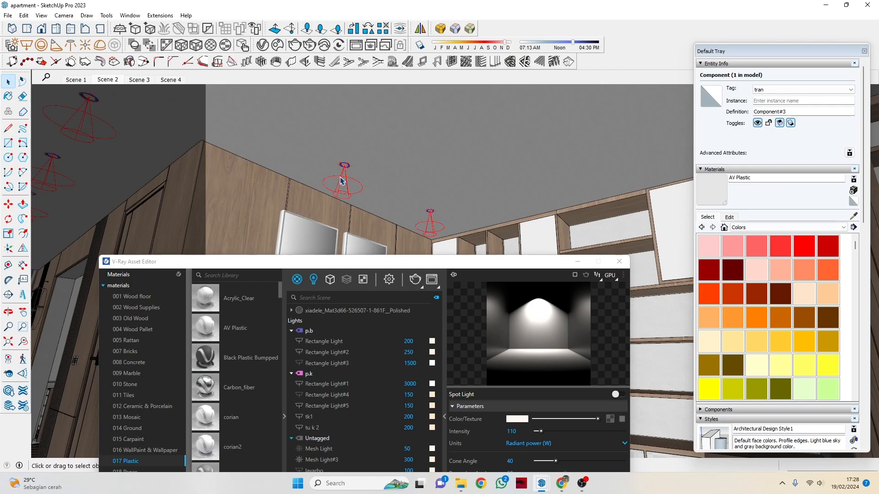
{"action": "left_click_drag", "start_coordinate": [407, 266], "coordinate": [394, 227]}
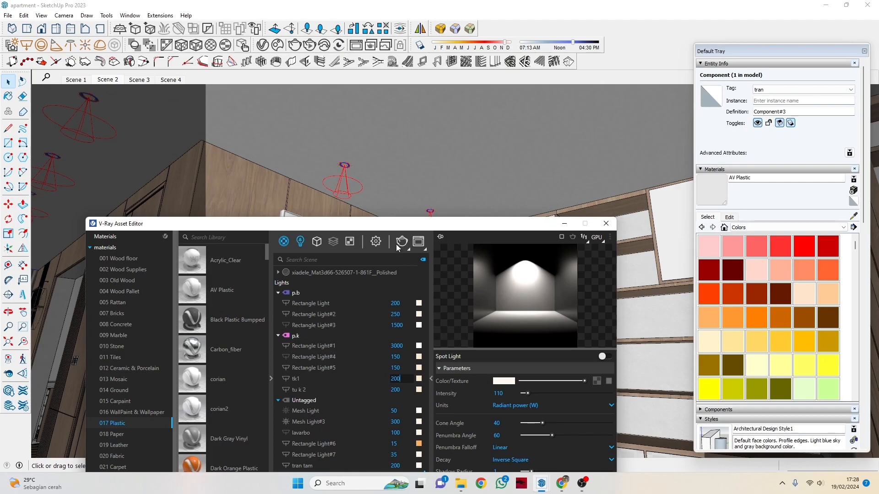
{"action": "scroll", "coordinate": [389, 172], "scroll_direction": "up", "scroll_amount": 5}
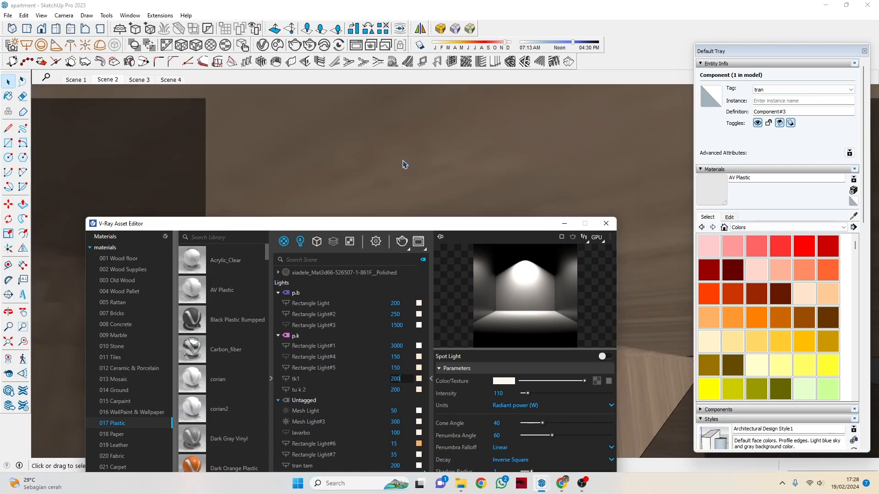
{"action": "mouse_move", "coordinate": [320, 125]}
{"action": "middle_mouse_down"}
{"action": "mouse_move", "coordinate": [341, 163]}
{"action": "mouse_move", "coordinate": [402, 114]}
{"action": "mouse_move", "coordinate": [389, 153]}
{"action": "mouse_move", "coordinate": [349, 177]}
{"action": "mouse_move", "coordinate": [385, 188]}
{"action": "mouse_move", "coordinate": [385, 198]}
{"action": "mouse_move", "coordinate": [361, 185]}
{"action": "mouse_move", "coordinate": [314, 185]}
{"action": "mouse_move", "coordinate": [140, 114]}
{"action": "middle_mouse_up"}
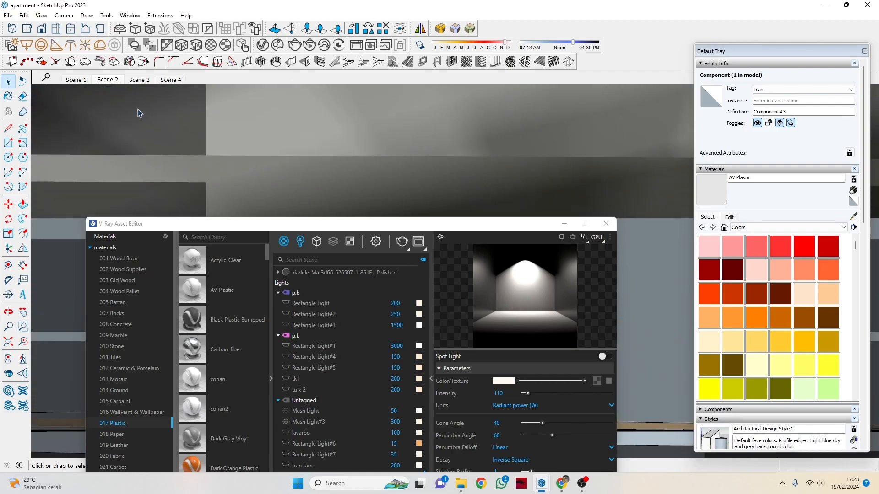
Step: Recall Scene 3, select the rectangle light in the ceiling cove and locate Rectangle Light#7 among the V-Ray lights
{"action": "left_click", "coordinate": [138, 80]}
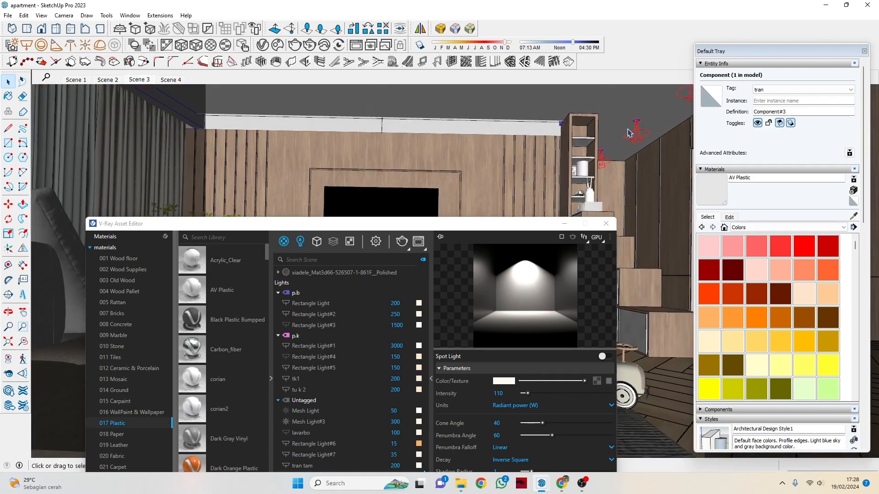
{"action": "mouse_move", "coordinate": [433, 229]}
{"action": "left_mouse_down"}
{"action": "mouse_move", "coordinate": [433, 221]}
{"action": "mouse_move", "coordinate": [468, 313]}
{"action": "mouse_move", "coordinate": [462, 285]}
{"action": "mouse_move", "coordinate": [426, 269]}
{"action": "left_mouse_up"}
{"action": "scroll", "coordinate": [361, 138], "scroll_direction": "up", "scroll_amount": 8}
{"action": "middle_click_drag", "start_coordinate": [298, 150], "coordinate": [303, 179]}
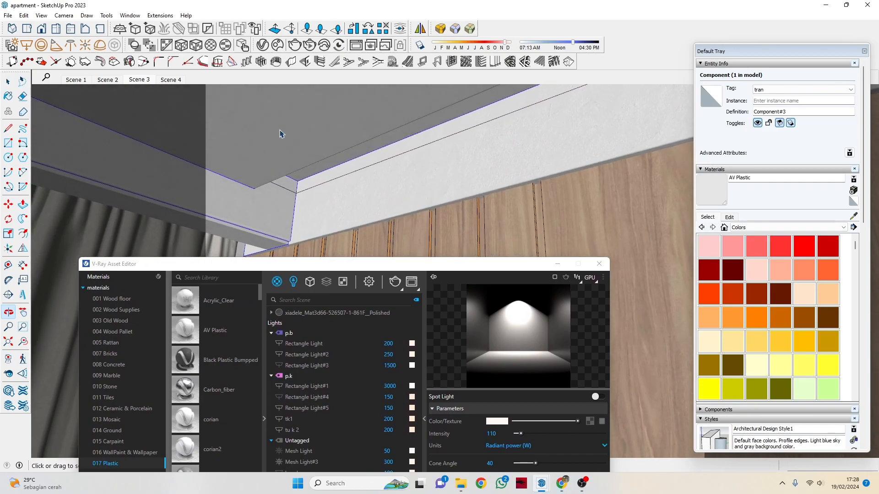
{"action": "left_click", "coordinate": [319, 187]}
{"action": "left_click_drag", "start_coordinate": [389, 269], "coordinate": [436, 133]}
{"action": "left_click", "coordinate": [434, 358]}
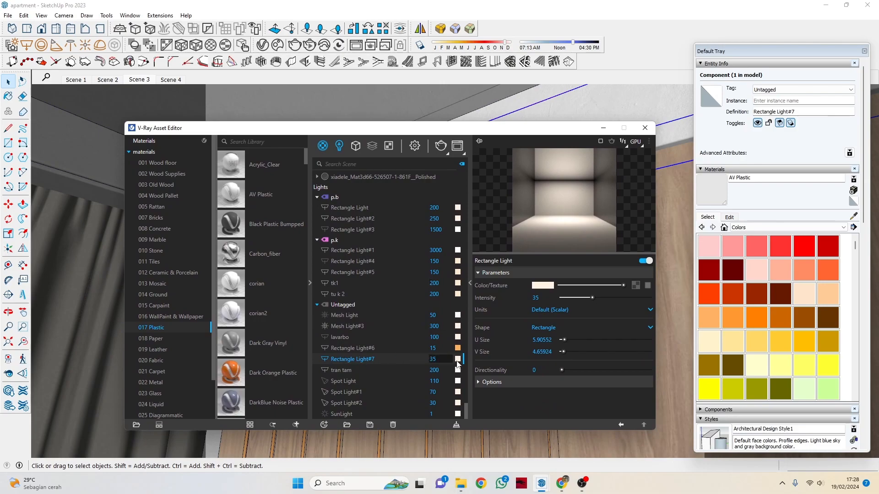
Step: Examine how Rectangle Light#7 runs along the ceiling cove above the TV wall, shifting the V-Ray editor around it
{"action": "mouse_move", "coordinate": [443, 134]}
{"action": "left_mouse_down"}
{"action": "mouse_move", "coordinate": [350, 208]}
{"action": "mouse_move", "coordinate": [164, 172]}
{"action": "left_mouse_up"}
{"action": "scroll", "coordinate": [476, 252], "scroll_direction": "up", "scroll_amount": 3}
{"action": "scroll", "coordinate": [477, 245], "scroll_direction": "down", "scroll_amount": 5}
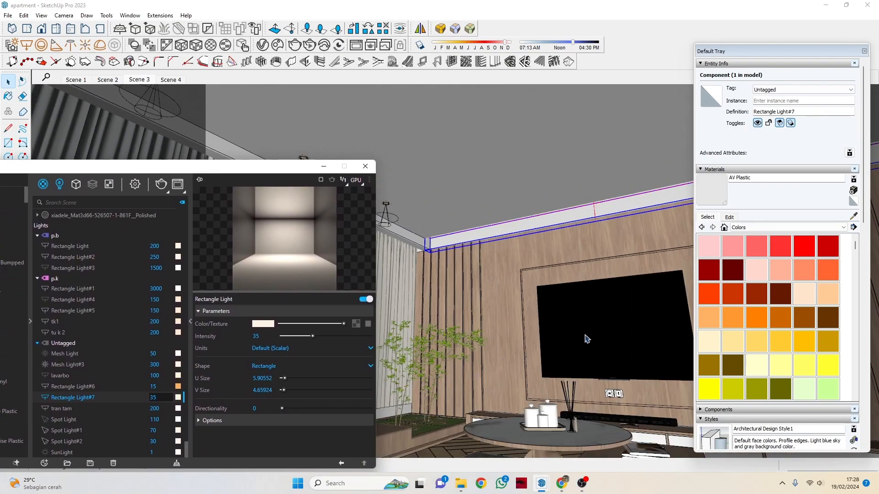
{"action": "left_click_drag", "start_coordinate": [265, 174], "coordinate": [562, 88]}
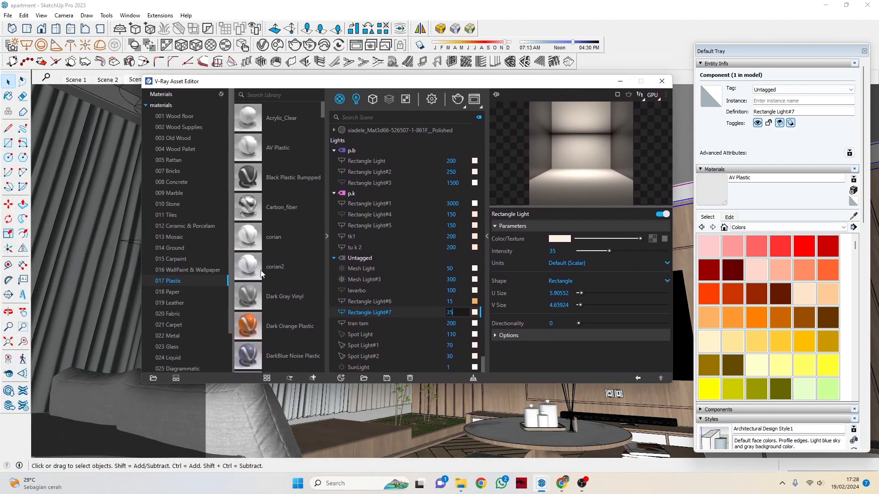
Step: Look down to the low wooden ledge and select the Rectangle Light#6 strip along its edge
{"action": "left_click", "coordinate": [10, 376]}
{"action": "mouse_move", "coordinate": [101, 407]}
{"action": "left_mouse_down"}
{"action": "mouse_move", "coordinate": [350, 412]}
{"action": "mouse_move", "coordinate": [458, 425]}
{"action": "mouse_move", "coordinate": [647, 417]}
{"action": "mouse_move", "coordinate": [559, 406]}
{"action": "mouse_move", "coordinate": [410, 412]}
{"action": "left_mouse_up"}
{"action": "key", "text": "space"}
{"action": "left_click", "coordinate": [362, 407]}
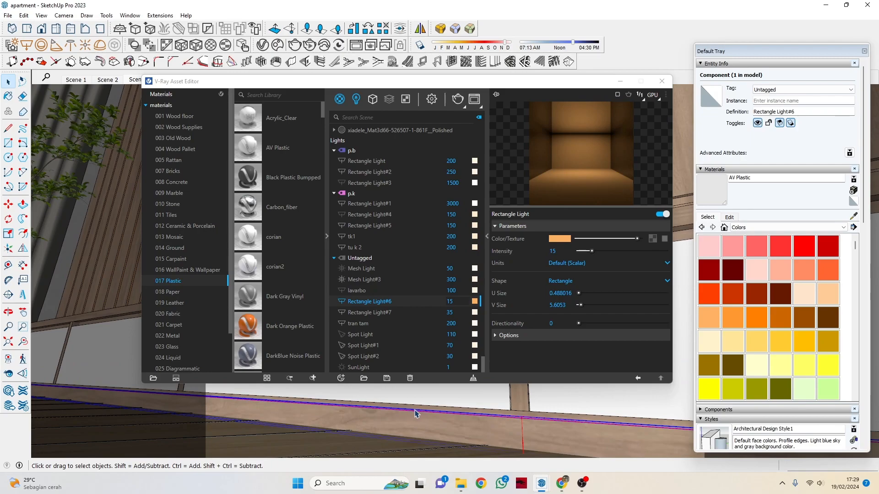
Step: Pick the component tagged p.khach beside the indoor planter and select the planter's wooden base group
{"action": "scroll", "coordinate": [326, 440], "scroll_direction": "down", "scroll_amount": 2}
{"action": "left_click", "coordinate": [8, 374]}
{"action": "left_click_drag", "start_coordinate": [332, 411], "coordinate": [433, 403]}
{"action": "key", "text": "space"}
{"action": "left_click", "coordinate": [432, 395]}
{"action": "middle_click_drag", "start_coordinate": [434, 398], "coordinate": [396, 425]}
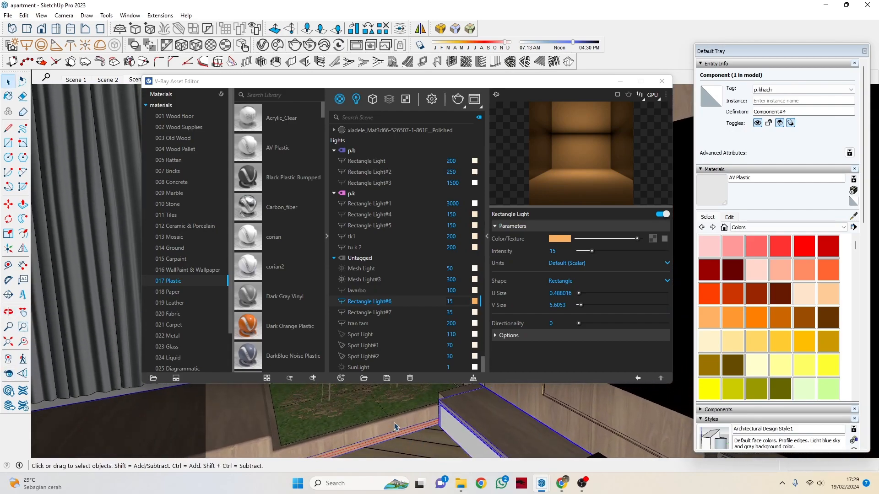
{"action": "scroll", "coordinate": [386, 421], "scroll_direction": "up", "scroll_amount": 3}
{"action": "left_click", "coordinate": [350, 410]}
Step: Sample the grass material from the indoor planter's surface and bring its V-Ray settings into view
{"action": "left_click_drag", "start_coordinate": [509, 81], "coordinate": [147, 80]}
{"action": "middle_click_drag", "start_coordinate": [435, 397], "coordinate": [414, 357]}
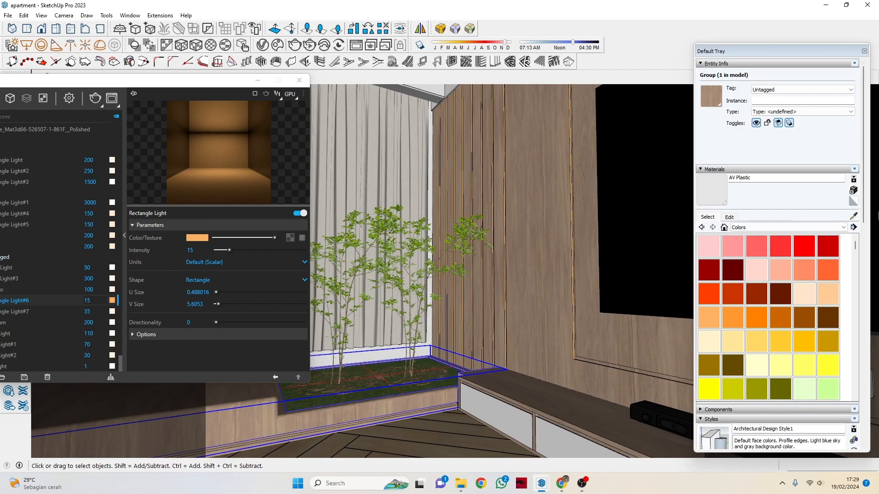
{"action": "left_click", "coordinate": [853, 216]}
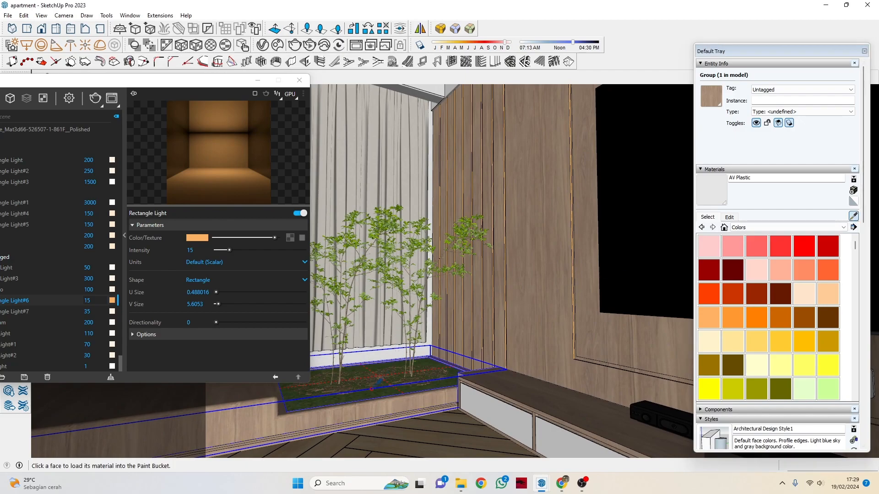
{"action": "left_click", "coordinate": [370, 378]}
{"action": "left_click_drag", "start_coordinate": [177, 87], "coordinate": [512, 172]}
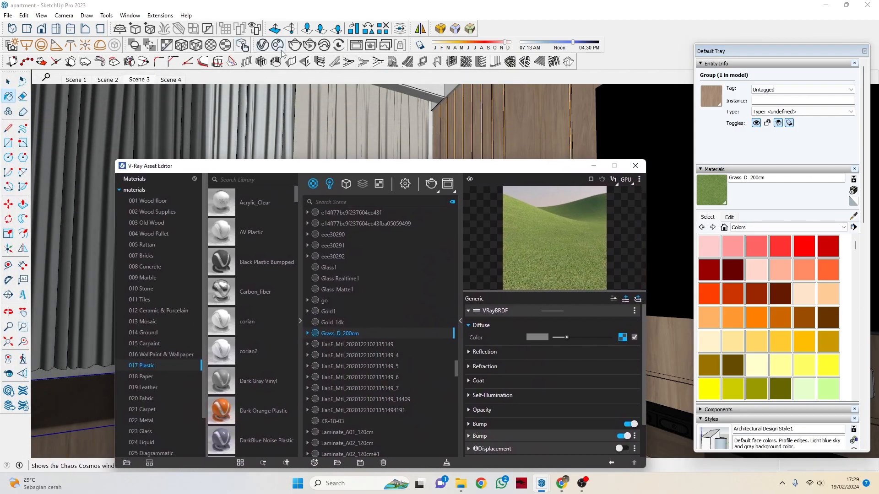
Step: Browse the Chaos Cosmos 3D models under Vegetation, in the Flowers, grass & rocks category, and close the browser
{"action": "left_click", "coordinate": [278, 47]}
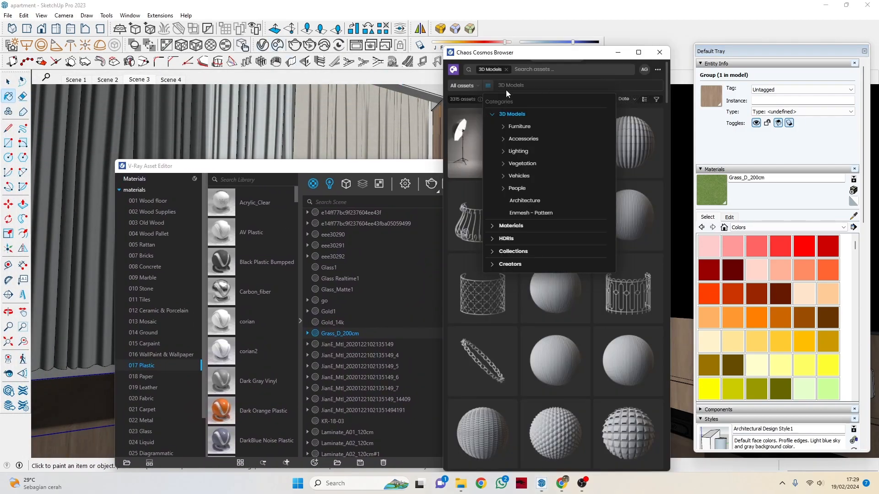
{"action": "left_click", "coordinate": [487, 84]}
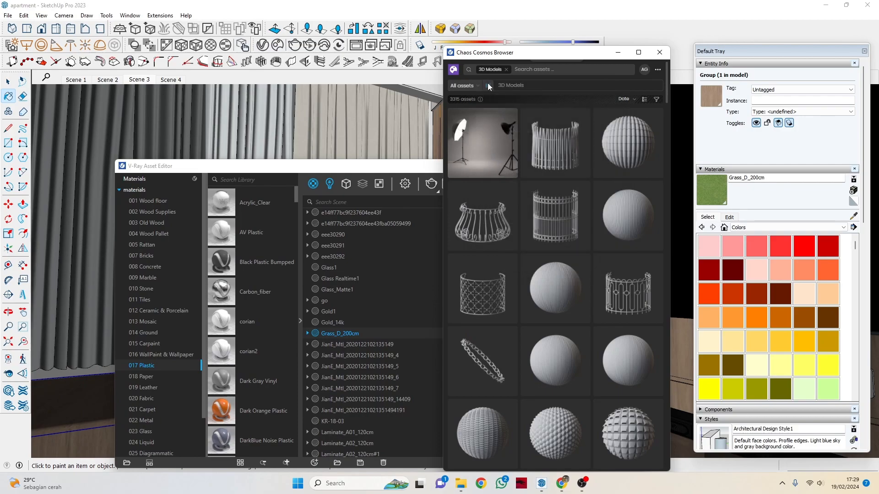
{"action": "left_click", "coordinate": [487, 84]}
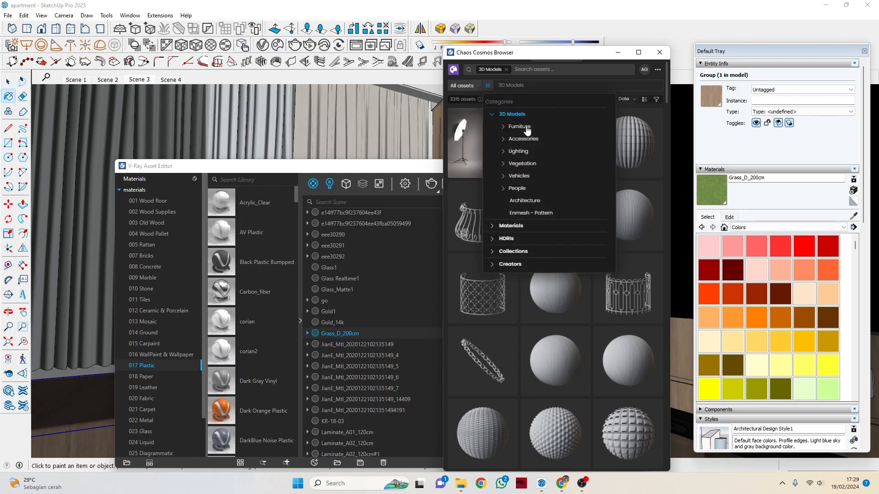
{"action": "left_click", "coordinate": [517, 164]}
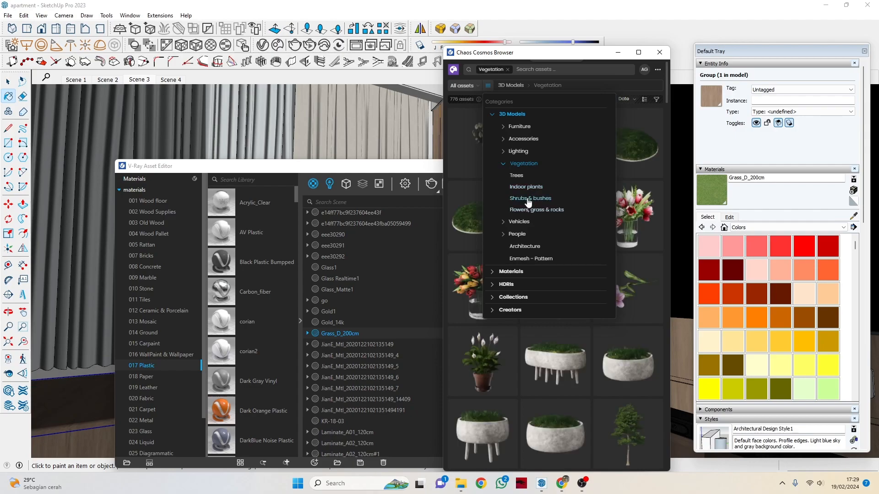
{"action": "left_click", "coordinate": [531, 210]}
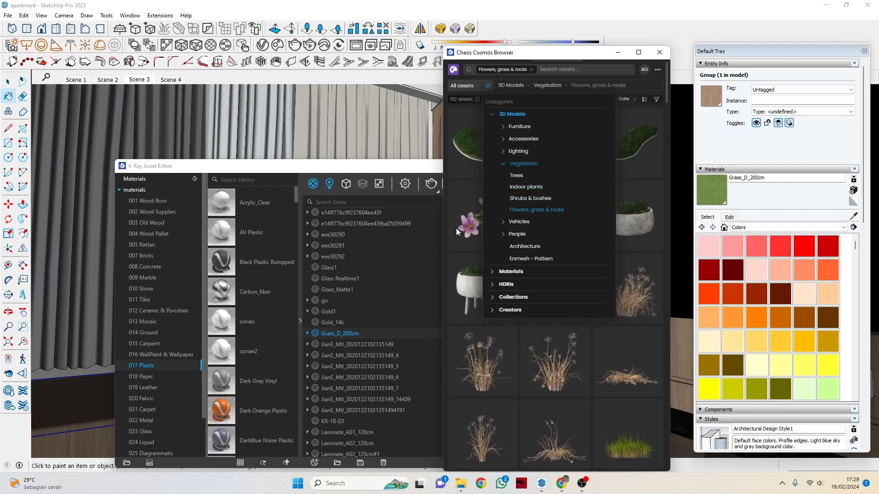
{"action": "scroll", "coordinate": [458, 232], "scroll_direction": "down", "scroll_amount": 8}
{"action": "scroll", "coordinate": [545, 244], "scroll_direction": "down", "scroll_amount": 2}
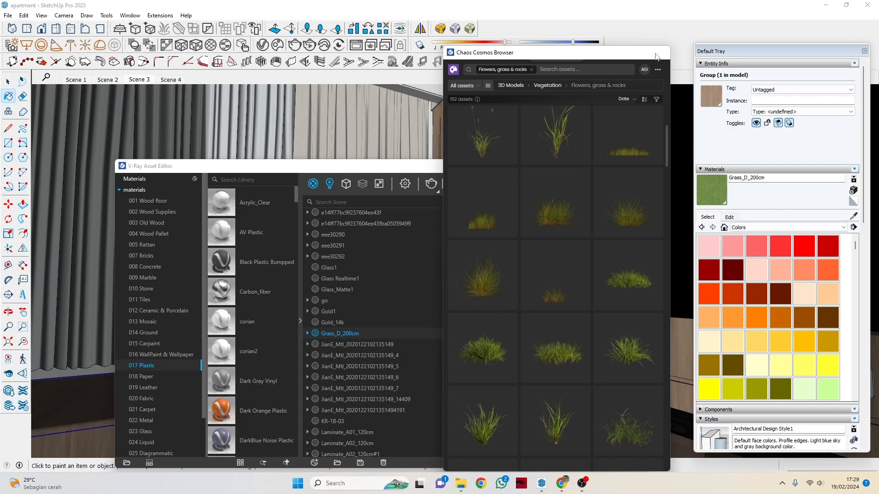
{"action": "left_click", "coordinate": [660, 52]}
Step: Examine the planter's grass bed up close and briefly revisit the grass models in Chaos Cosmos
{"action": "left_click_drag", "start_coordinate": [502, 170], "coordinate": [205, 149]}
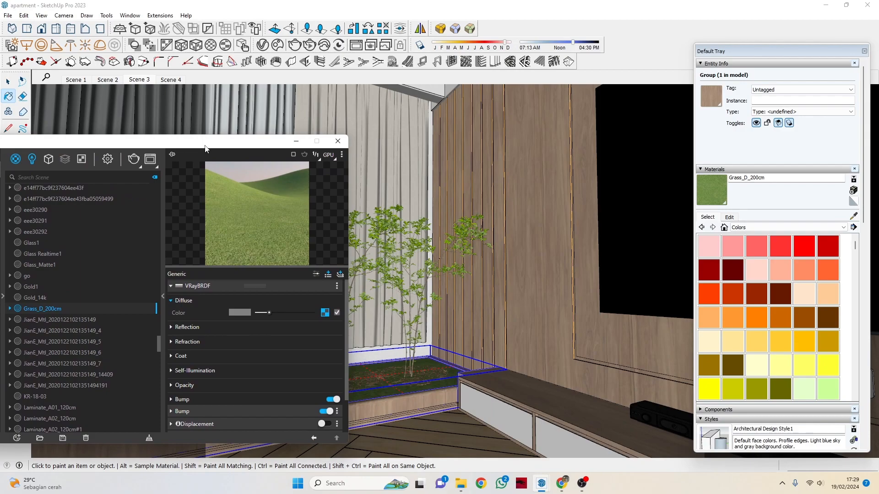
{"action": "scroll", "coordinate": [422, 386], "scroll_direction": "up", "scroll_amount": 2}
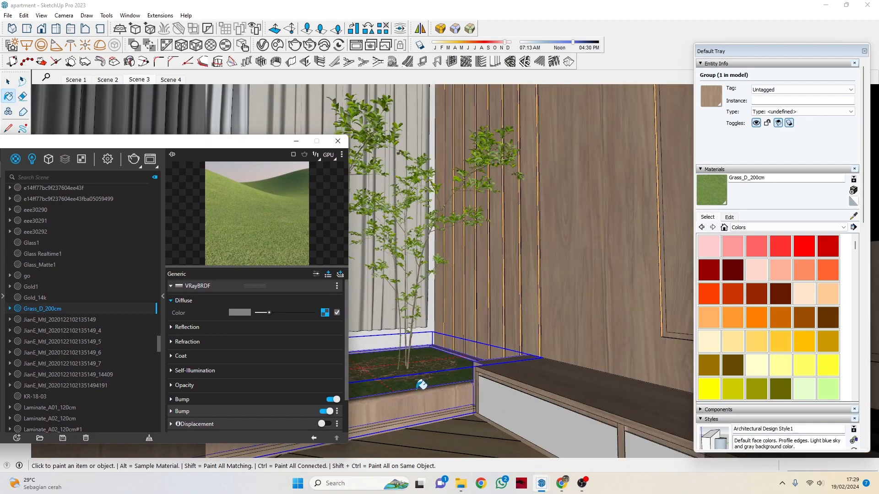
{"action": "scroll", "coordinate": [457, 357], "scroll_direction": "up", "scroll_amount": 2}
{"action": "mouse_move", "coordinate": [458, 354]}
{"action": "middle_mouse_down"}
{"action": "mouse_move", "coordinate": [525, 342]}
{"action": "mouse_move", "coordinate": [529, 320]}
{"action": "middle_mouse_up"}
{"action": "scroll", "coordinate": [532, 345], "scroll_direction": "down", "scroll_amount": 3}
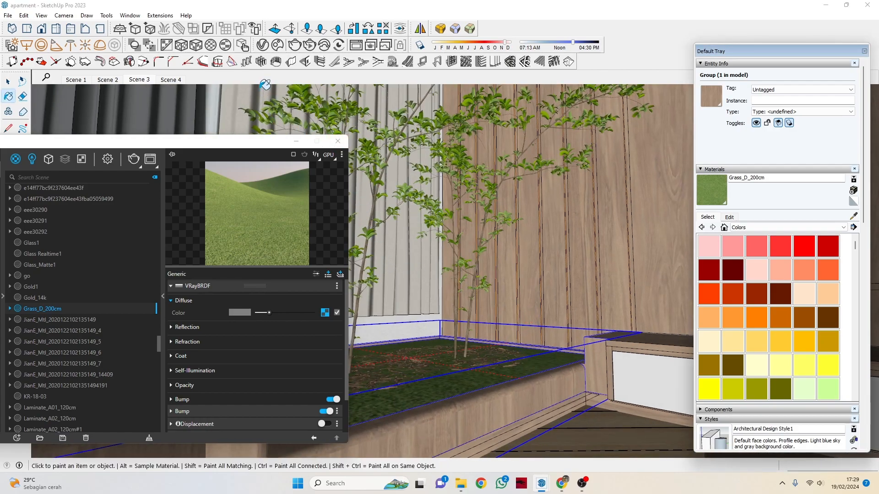
{"action": "left_click", "coordinate": [277, 45]}
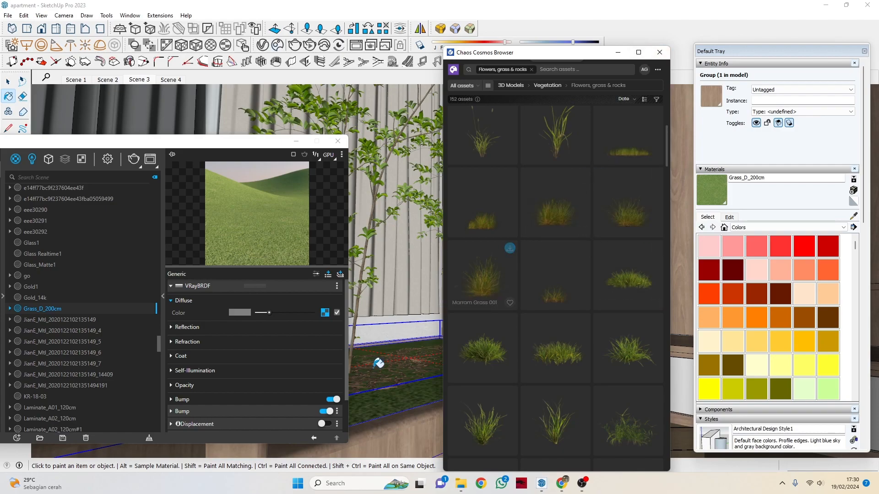
{"action": "left_click", "coordinate": [659, 52]}
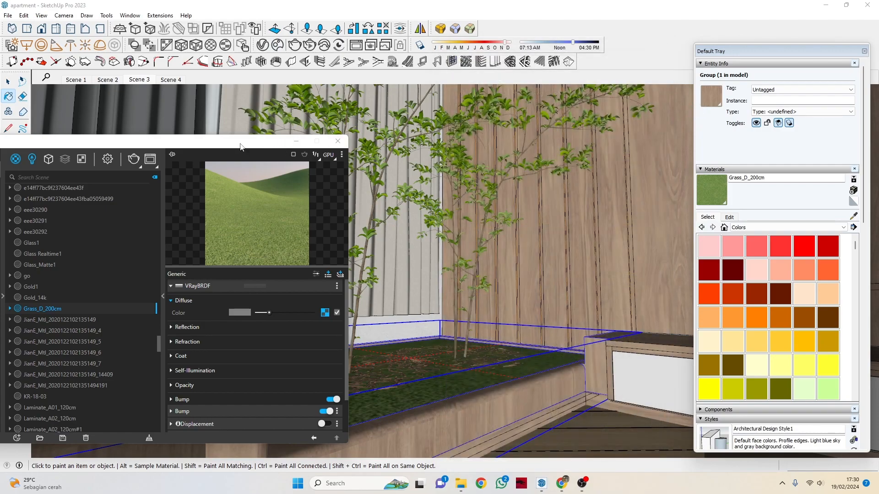
Step: Recall Scene 3 and move the V-Ray editor clear of the TV wall and planter
{"action": "left_click_drag", "start_coordinate": [239, 146], "coordinate": [255, 150]}
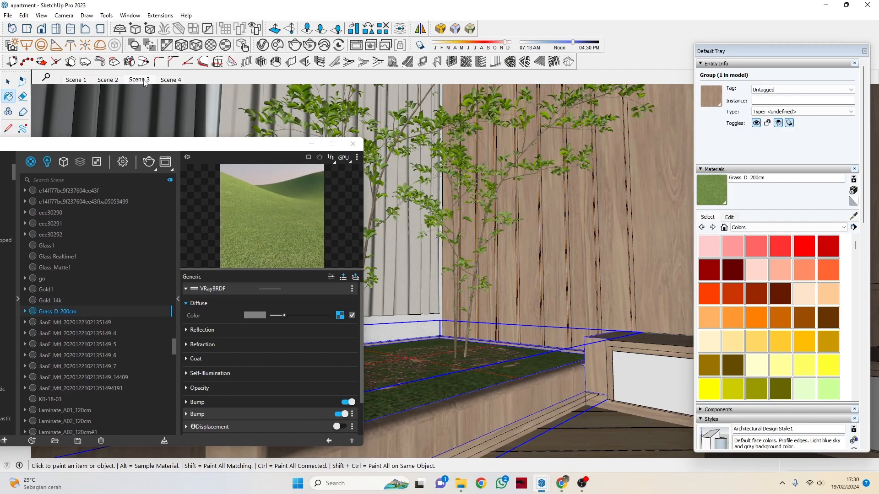
{"action": "left_click", "coordinate": [140, 79]}
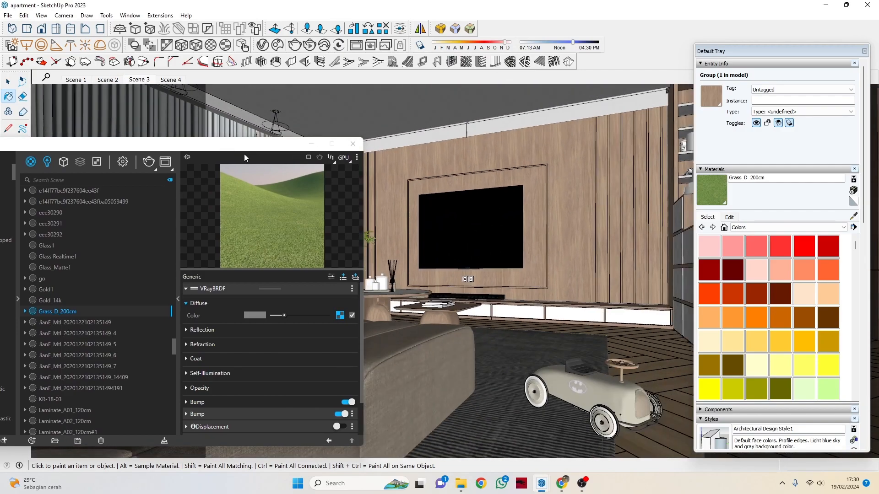
{"action": "left_click_drag", "start_coordinate": [240, 145], "coordinate": [176, 118]}
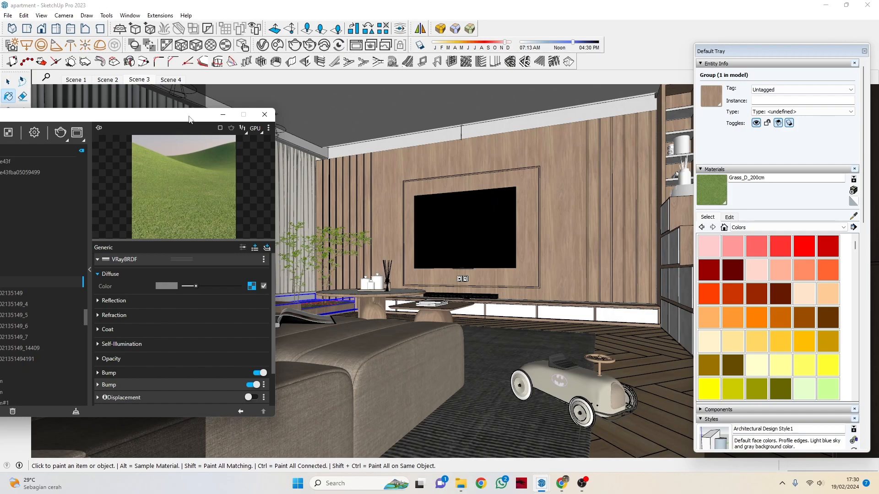
Step: Open the nested planter group beside the curtains and select the grass surface group inside it
{"action": "left_click_drag", "start_coordinate": [188, 119], "coordinate": [754, 70]}
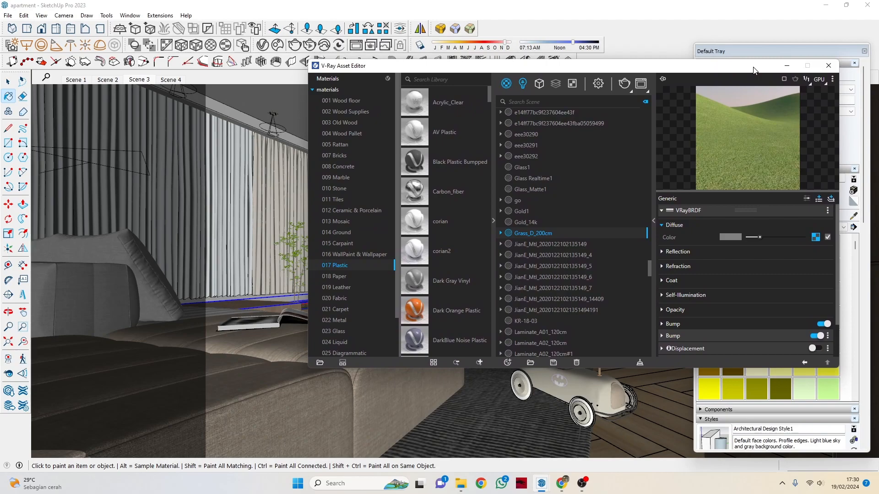
{"action": "mouse_move", "coordinate": [305, 304]}
{"action": "middle_mouse_down"}
{"action": "mouse_move", "coordinate": [166, 373]}
{"action": "mouse_move", "coordinate": [210, 222]}
{"action": "middle_mouse_up"}
{"action": "key", "text": "b"}
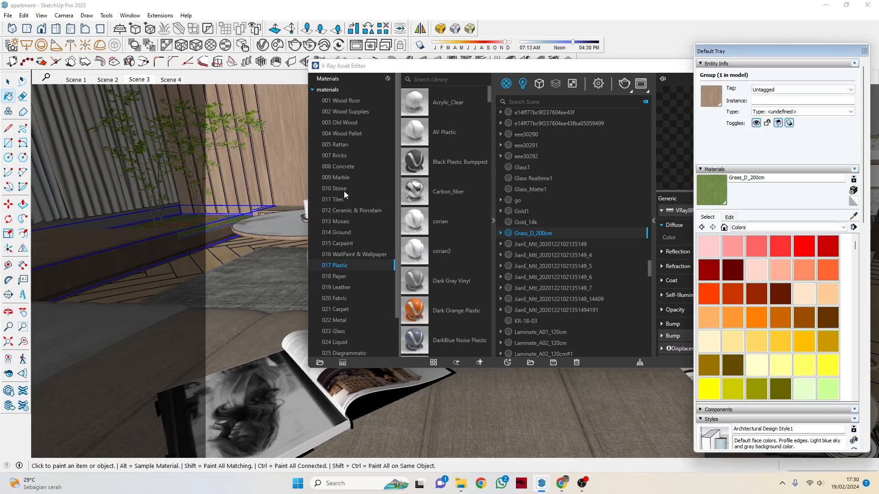
{"action": "scroll", "coordinate": [222, 215], "scroll_direction": "up", "scroll_amount": 3}
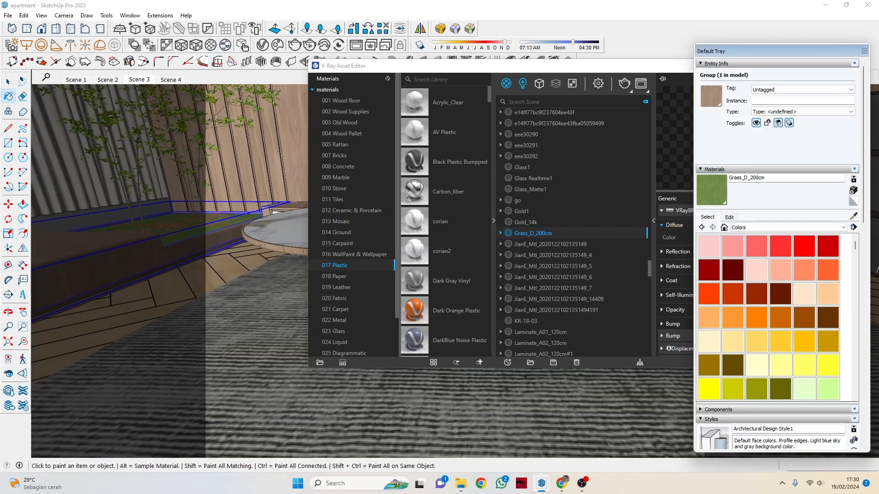
{"action": "key", "text": "space"}
{"action": "double_click", "coordinate": [227, 219]}
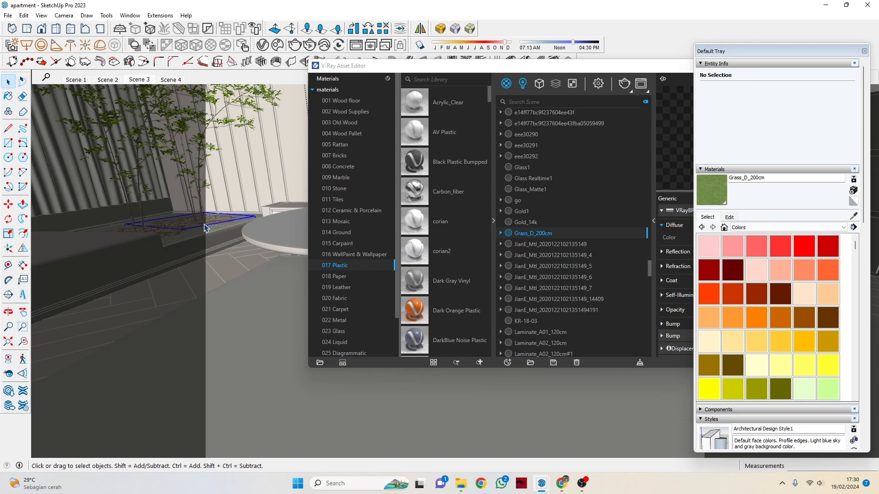
{"action": "key", "text": "Escape"}
{"action": "scroll", "coordinate": [222, 217], "scroll_direction": "up", "scroll_amount": 3}
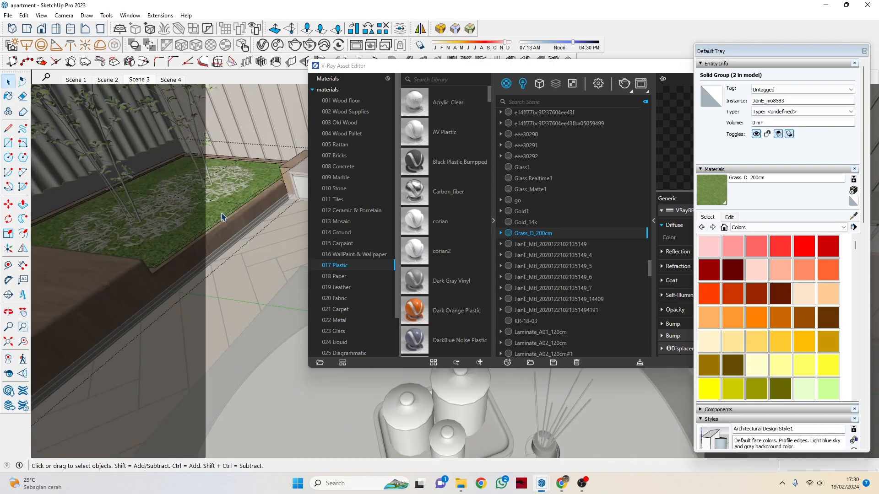
{"action": "double_click", "coordinate": [222, 216]}
{"action": "left_click", "coordinate": [223, 215]}
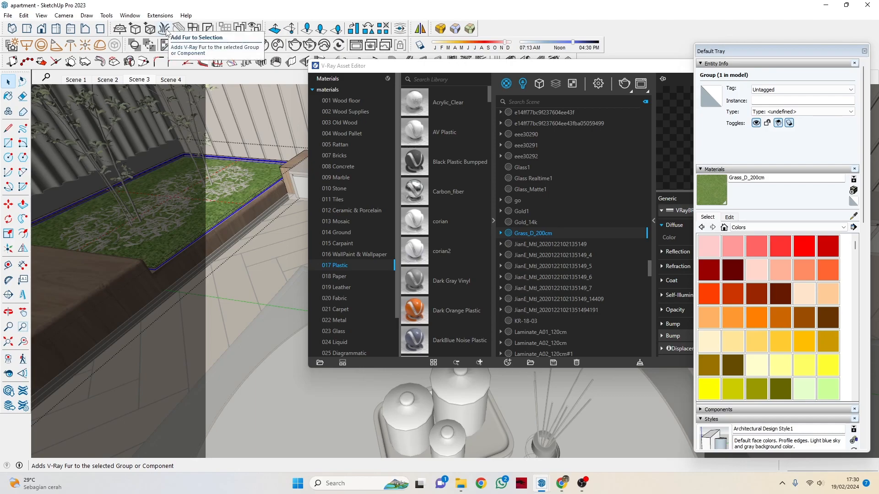
Step: Inspect the Count (Area) and Length parameters of the Fur geometry in the V-Ray Asset Editor, then close it
{"action": "scroll", "coordinate": [180, 170], "scroll_direction": "up", "scroll_amount": 2}
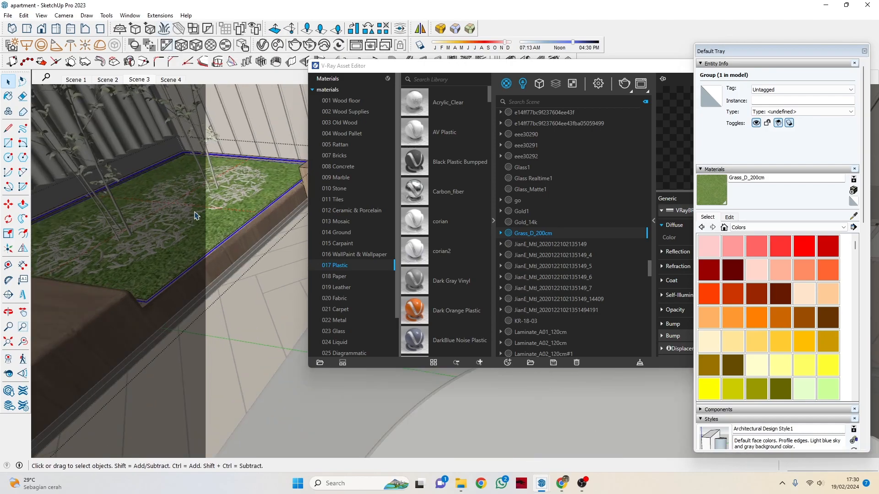
{"action": "scroll", "coordinate": [216, 199], "scroll_direction": "down", "scroll_amount": 1}
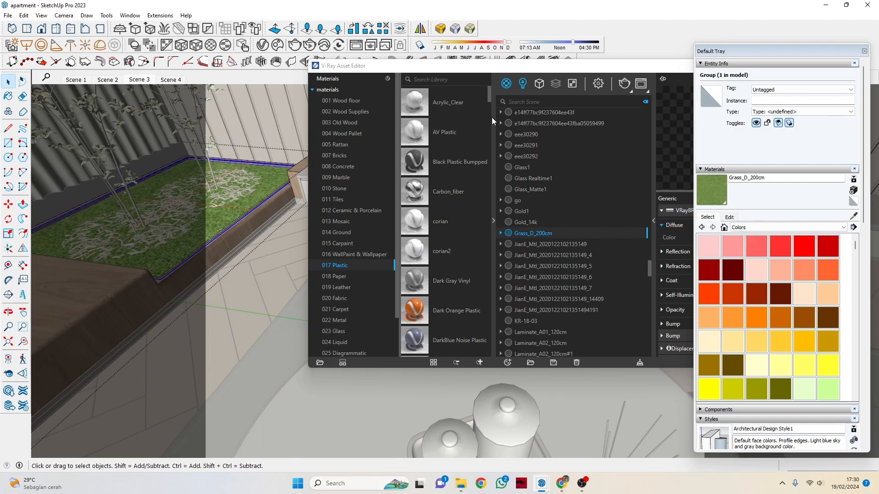
{"action": "left_click", "coordinate": [544, 84]}
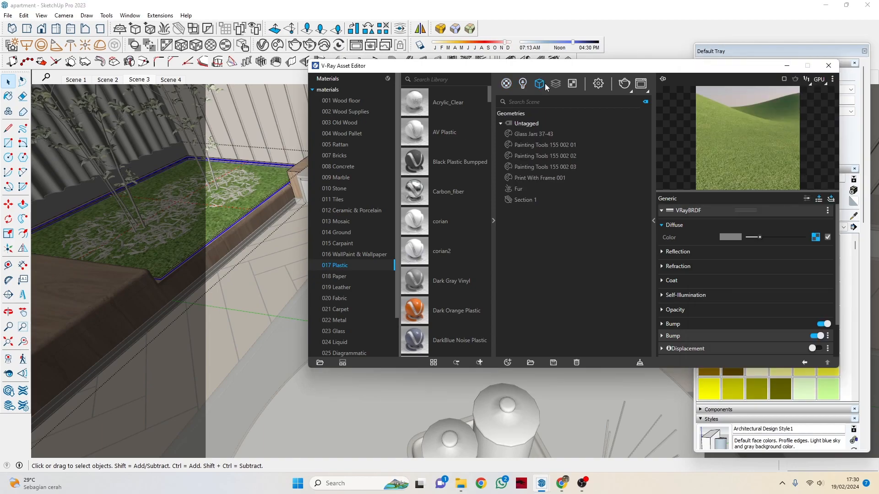
{"action": "left_click", "coordinate": [520, 188]}
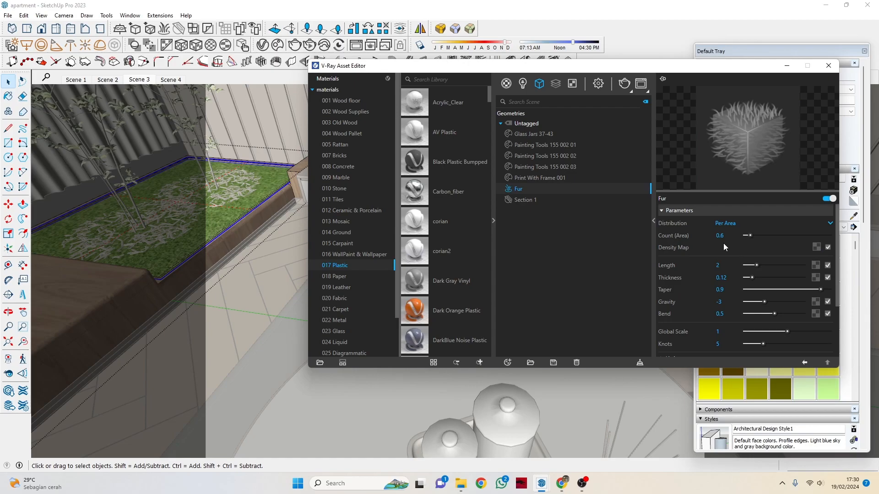
{"action": "left_click", "coordinate": [727, 268]}
{"action": "left_click", "coordinate": [728, 236]}
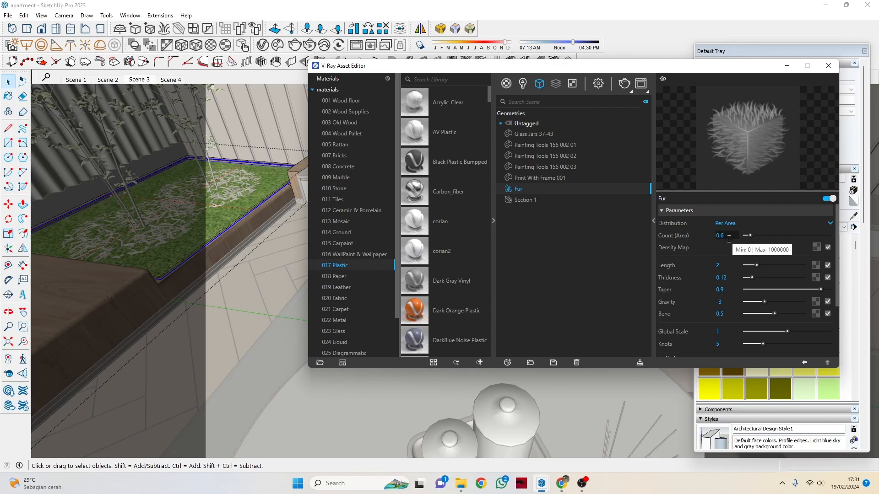
{"action": "left_click", "coordinate": [727, 266]}
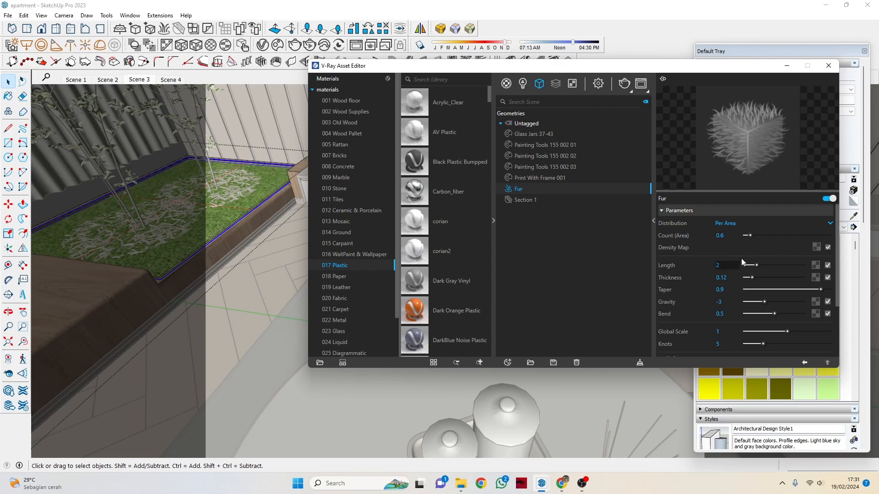
{"action": "left_click", "coordinate": [828, 66]}
Step: Sample the living room ceiling's Tuong trang material and show its settings in the V-Ray Asset Editor
{"action": "middle_click_drag", "start_coordinate": [389, 271], "coordinate": [242, 190]}
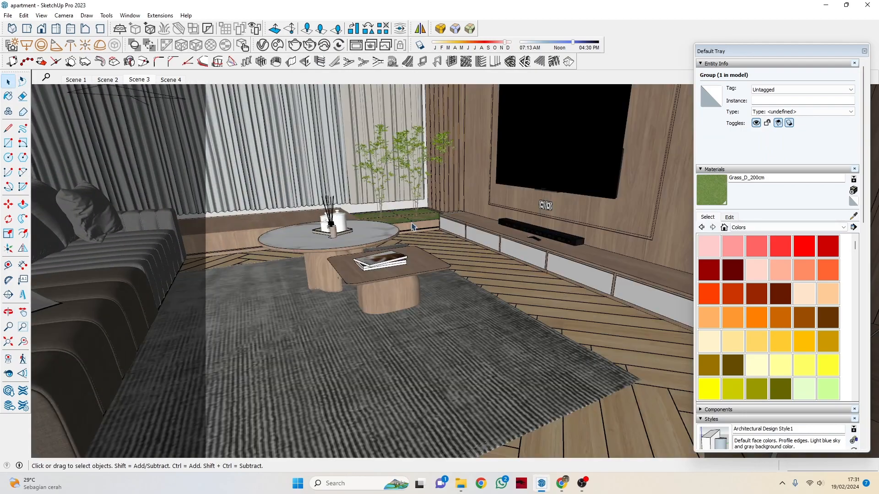
{"action": "left_click", "coordinate": [412, 226]}
{"action": "left_click", "coordinate": [853, 217]}
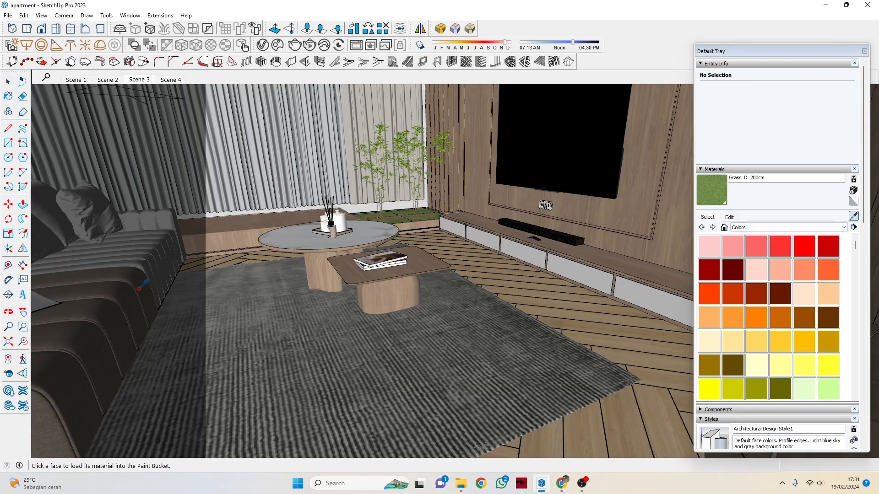
{"action": "left_click", "coordinate": [9, 374]}
{"action": "left_click_drag", "start_coordinate": [320, 372], "coordinate": [750, 283]}
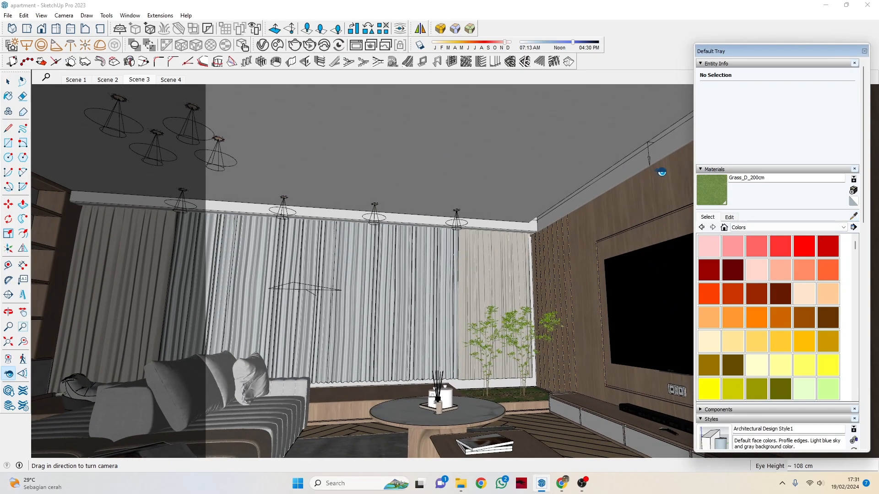
{"action": "key", "text": "space"}
{"action": "left_click", "coordinate": [853, 216]}
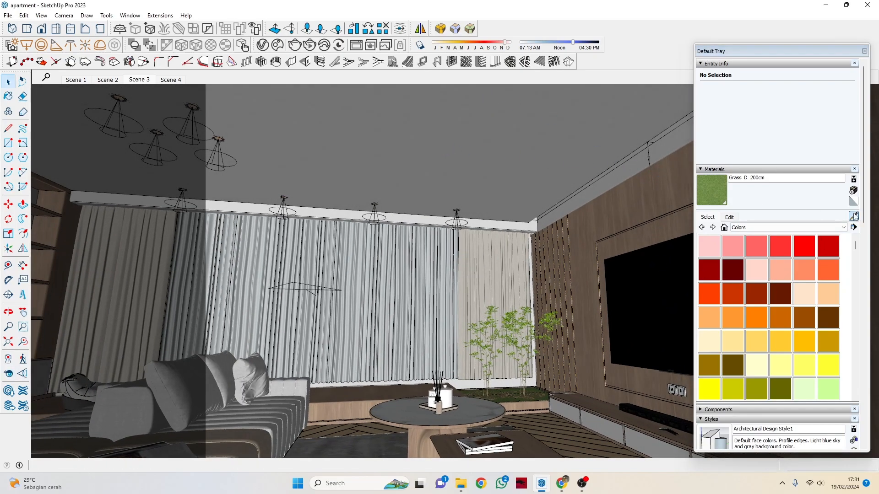
{"action": "left_click", "coordinate": [488, 156]}
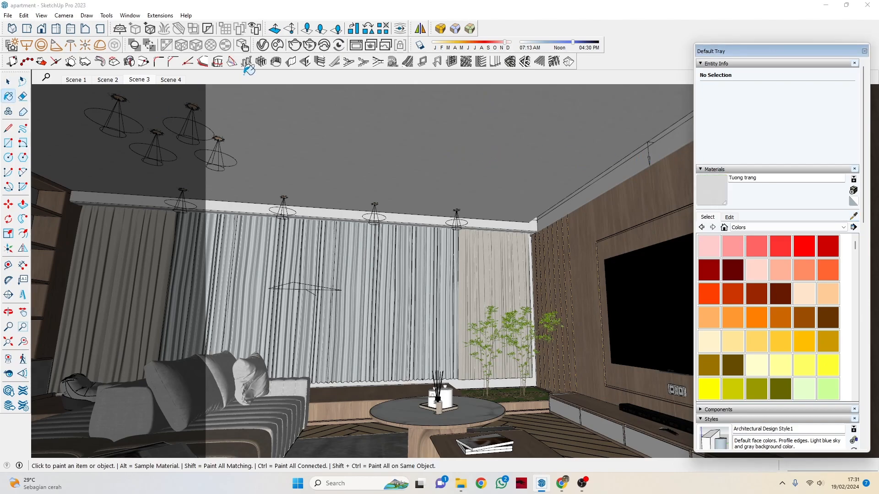
{"action": "left_click", "coordinate": [261, 45]}
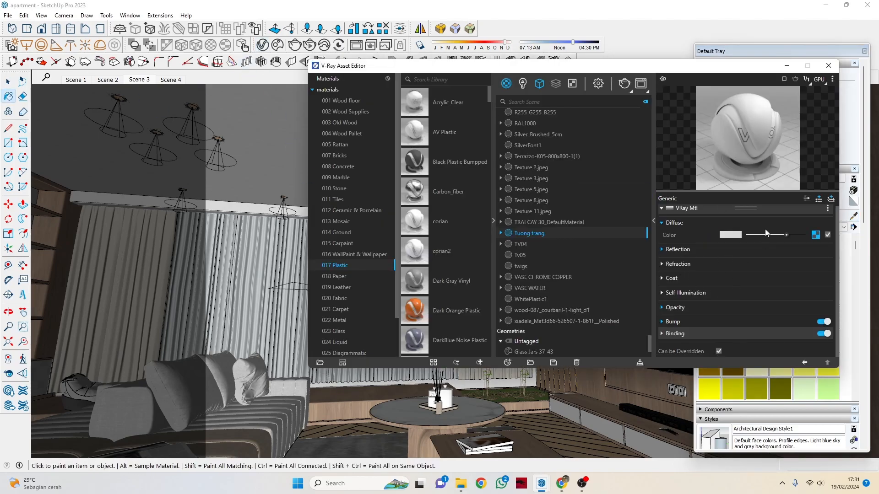
Step: Expand the Bump and Opacity settings of the Tuong trang material for review, then collapse the material's parameter pane
{"action": "left_click", "coordinate": [679, 320]}
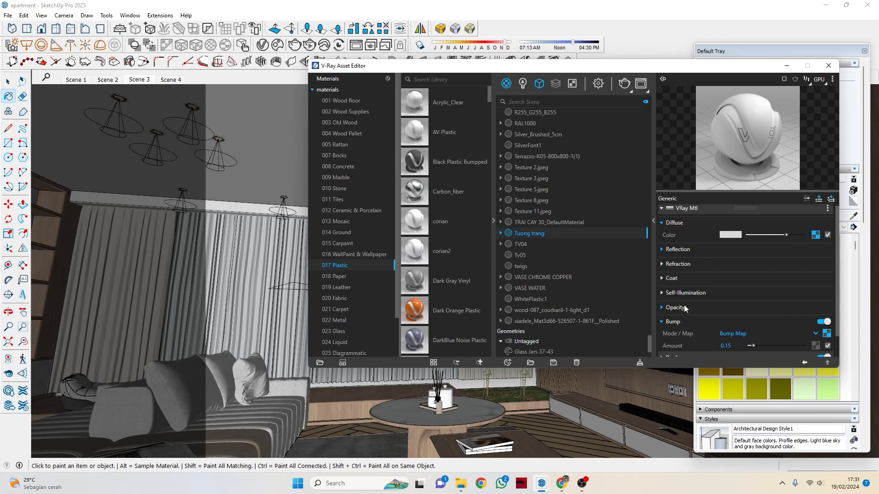
{"action": "left_click", "coordinate": [684, 305]}
{"action": "left_click_drag", "start_coordinate": [694, 66], "coordinate": [514, 137]}
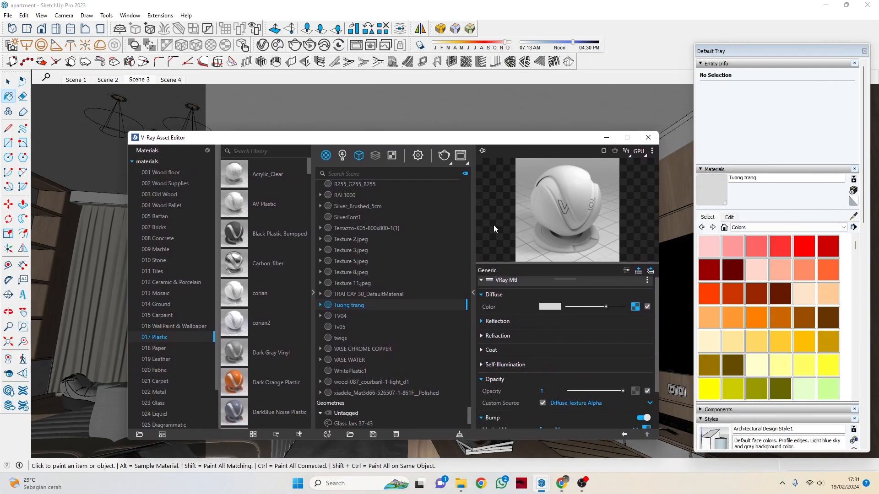
{"action": "left_click", "coordinate": [473, 290]}
Step: Move the V-Ray Asset Editor clear of the ceiling and examine the ceiling corner between the curtains and the TV wall
{"action": "left_click_drag", "start_coordinate": [321, 142], "coordinate": [335, 145]}
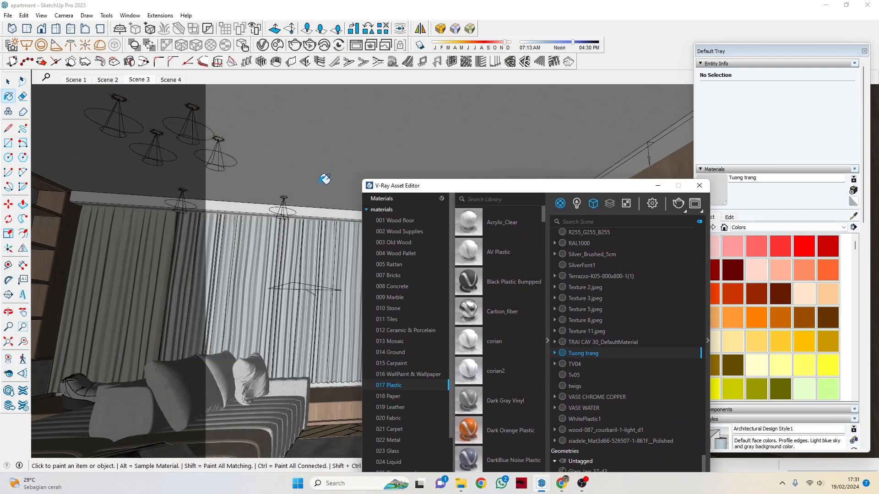
{"action": "left_click_drag", "start_coordinate": [523, 192], "coordinate": [461, 292]}
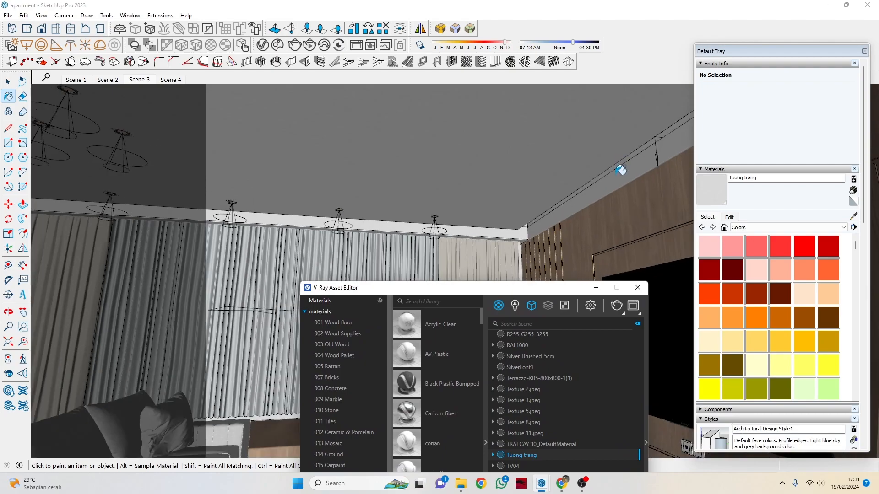
{"action": "mouse_move", "coordinate": [501, 255]}
{"action": "middle_mouse_down"}
{"action": "mouse_move", "coordinate": [485, 239]}
{"action": "mouse_move", "coordinate": [545, 235]}
{"action": "mouse_move", "coordinate": [526, 252]}
{"action": "mouse_move", "coordinate": [496, 249]}
{"action": "middle_mouse_up"}
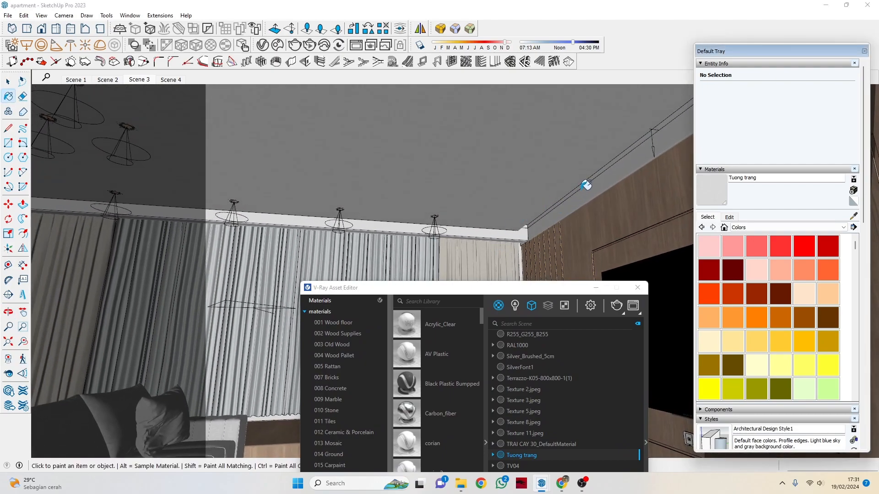
{"action": "key", "text": "space"}
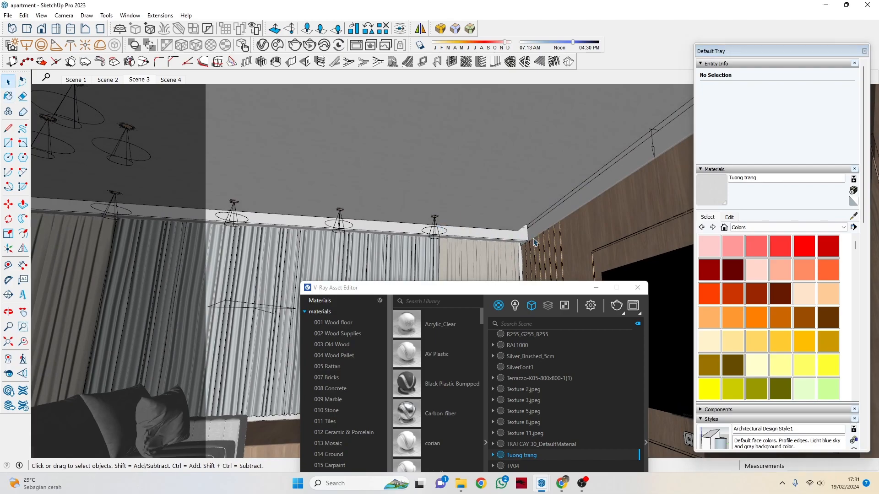
{"action": "scroll", "coordinate": [563, 231], "scroll_direction": "up", "scroll_amount": 3}
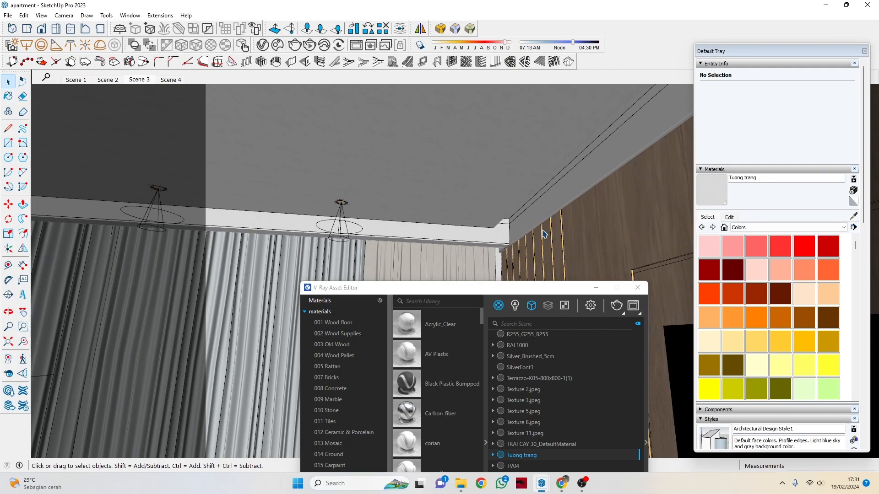
{"action": "scroll", "coordinate": [542, 234], "scroll_direction": "down", "scroll_amount": 1}
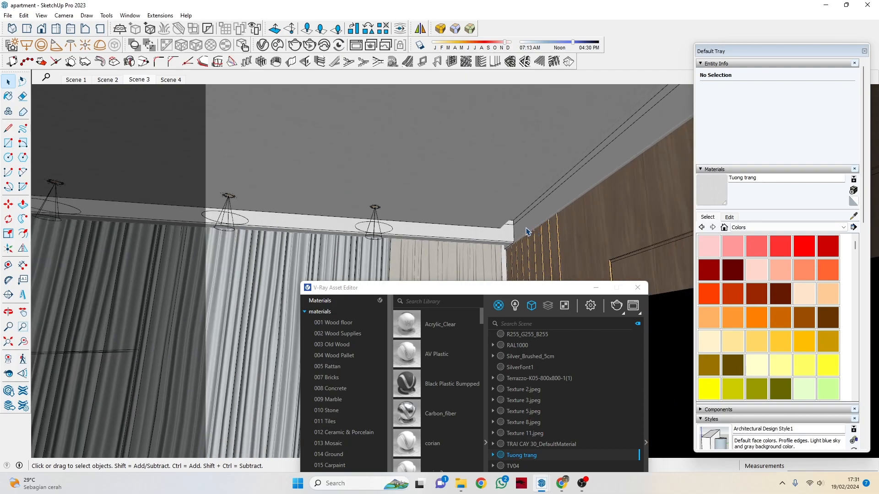
Step: Select the rectangle light outside the living room's large windows and open its intensity value in the V-Ray Asset Editor
{"action": "middle_click_drag", "start_coordinate": [288, 237], "coordinate": [659, 359]}
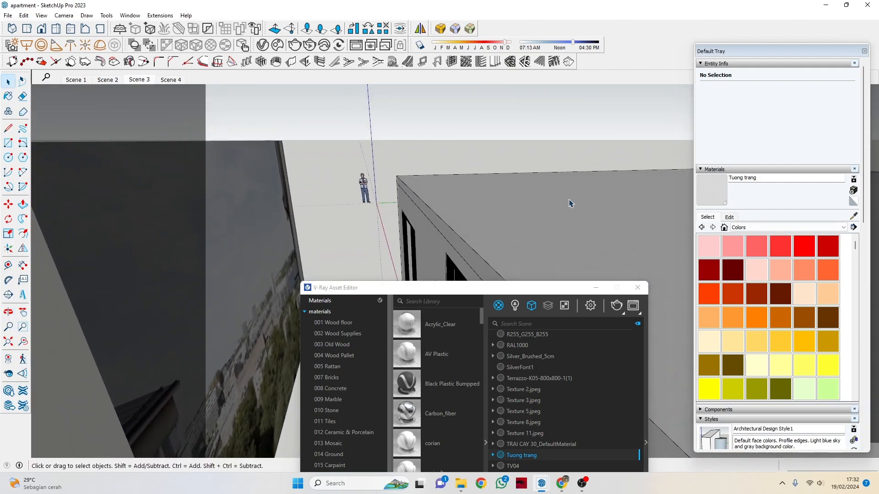
{"action": "scroll", "coordinate": [570, 204], "scroll_direction": "down", "scroll_amount": 3}
{"action": "left_click", "coordinate": [501, 302]}
{"action": "left_click_drag", "start_coordinate": [476, 290], "coordinate": [221, 227]}
{"action": "scroll", "coordinate": [567, 288], "scroll_direction": "down", "scroll_amount": 4}
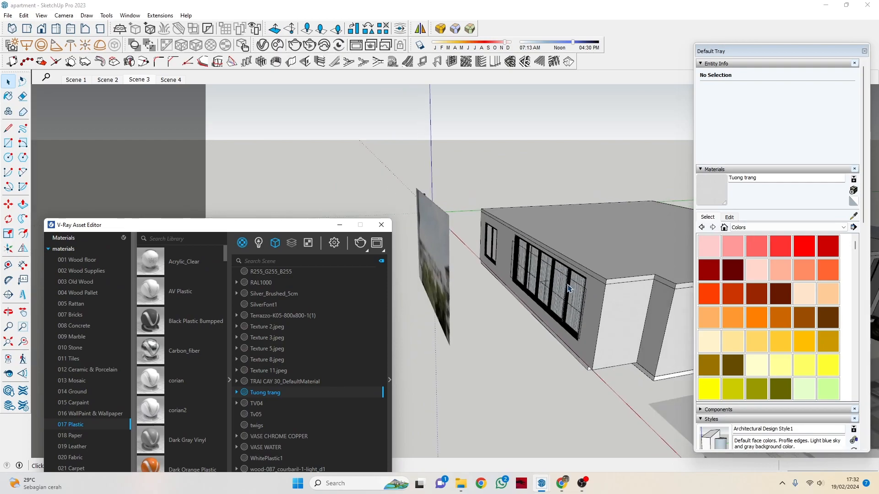
{"action": "scroll", "coordinate": [568, 288], "scroll_direction": "up", "scroll_amount": 6}
{"action": "middle_click_drag", "start_coordinate": [510, 211], "coordinate": [603, 193]}
{"action": "mouse_move", "coordinate": [528, 217]}
{"action": "middle_mouse_down"}
{"action": "mouse_move", "coordinate": [555, 226]}
{"action": "mouse_move", "coordinate": [503, 271]}
{"action": "mouse_move", "coordinate": [501, 245]}
{"action": "mouse_move", "coordinate": [533, 273]}
{"action": "mouse_move", "coordinate": [516, 204]}
{"action": "middle_mouse_up"}
{"action": "left_click", "coordinate": [499, 238]}
{"action": "scroll", "coordinate": [506, 267], "scroll_direction": "up", "scroll_amount": 4}
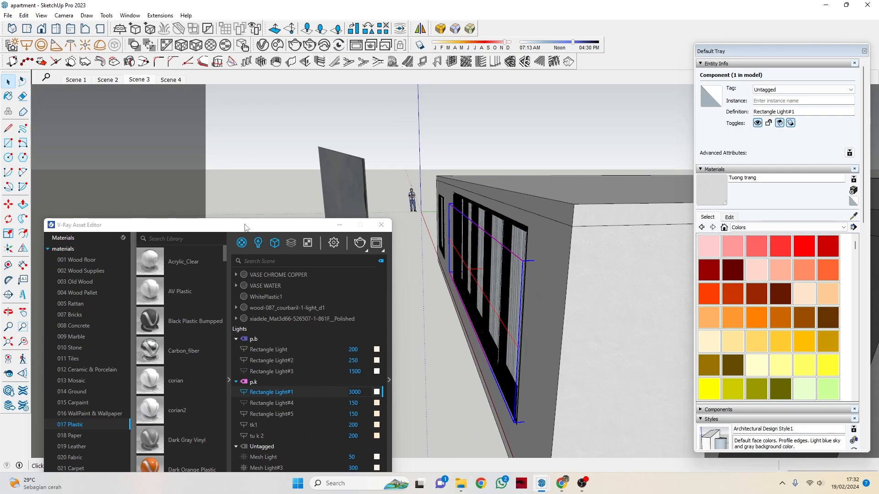
{"action": "double_click", "coordinate": [355, 392]}
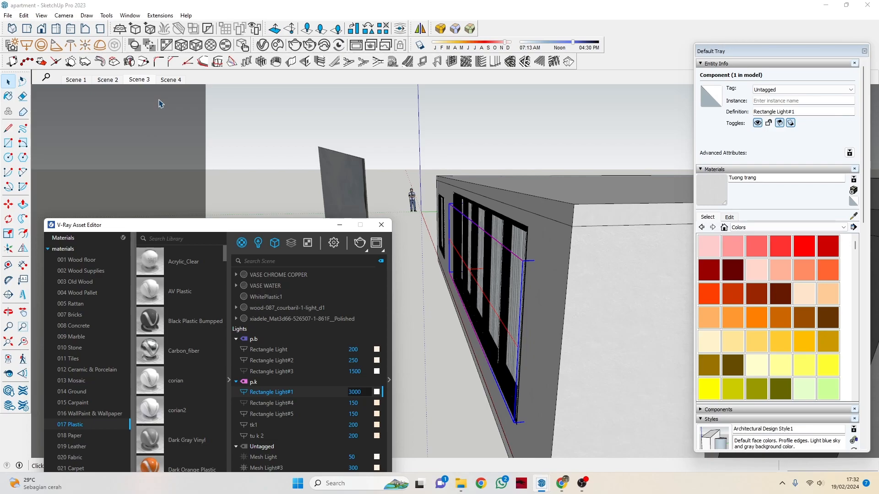
Step: Examine the placement of the selected rectangle light against the windows and the background image panel outside the apartment
{"action": "left_click_drag", "start_coordinate": [298, 222], "coordinate": [236, 190]}
{"action": "scroll", "coordinate": [549, 256], "scroll_direction": "up", "scroll_amount": 3}
{"action": "scroll", "coordinate": [539, 257], "scroll_direction": "up", "scroll_amount": 4}
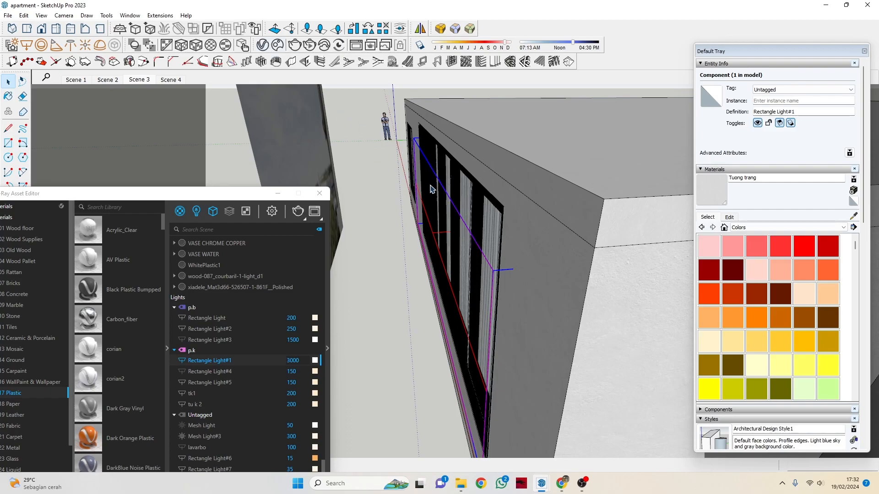
{"action": "scroll", "coordinate": [440, 190], "scroll_direction": "down", "scroll_amount": 3}
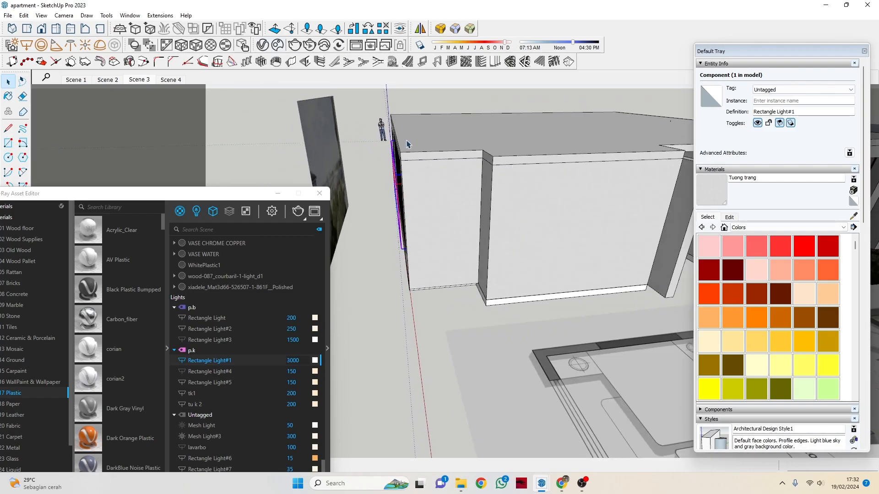
{"action": "scroll", "coordinate": [439, 204], "scroll_direction": "down", "scroll_amount": 1}
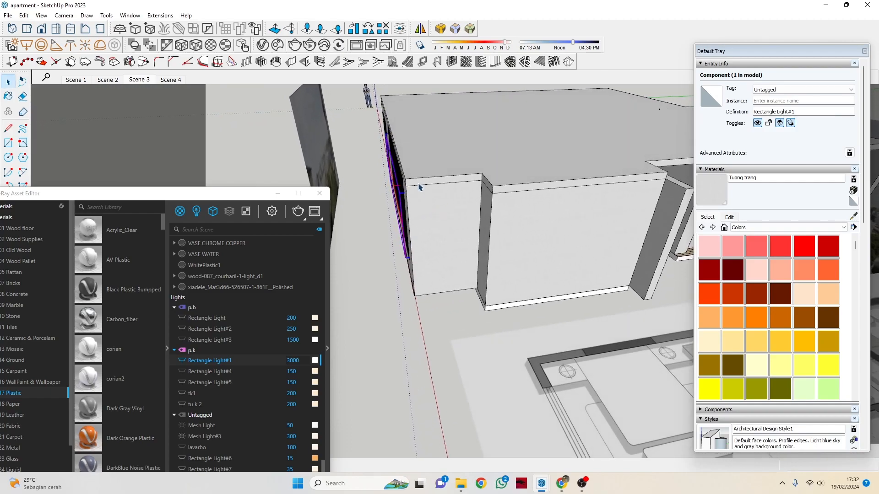
{"action": "scroll", "coordinate": [412, 186], "scroll_direction": "up", "scroll_amount": 5}
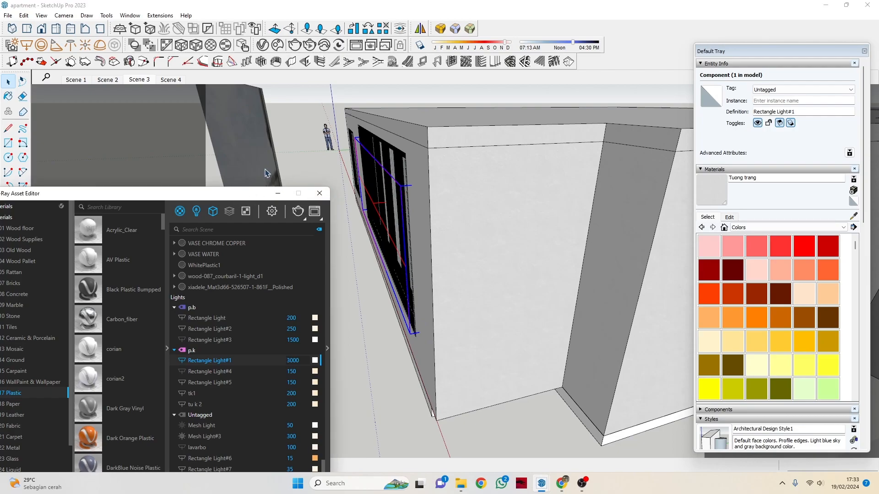
{"action": "left_click_drag", "start_coordinate": [228, 189], "coordinate": [719, 63]}
{"action": "middle_click_drag", "start_coordinate": [366, 160], "coordinate": [244, 137]}
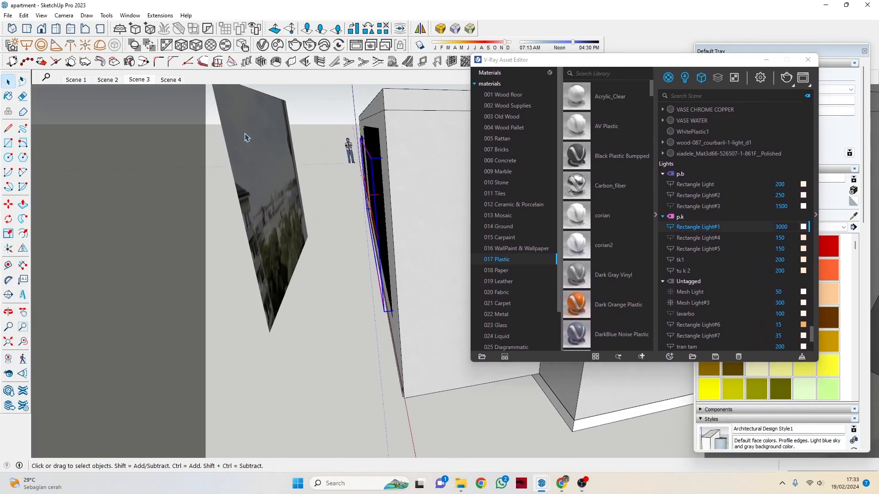
Step: Recall Scene 3, look closer at the TV wall and move the V-Ray Asset Editor off the Default Tray
{"action": "left_click", "coordinate": [141, 80]}
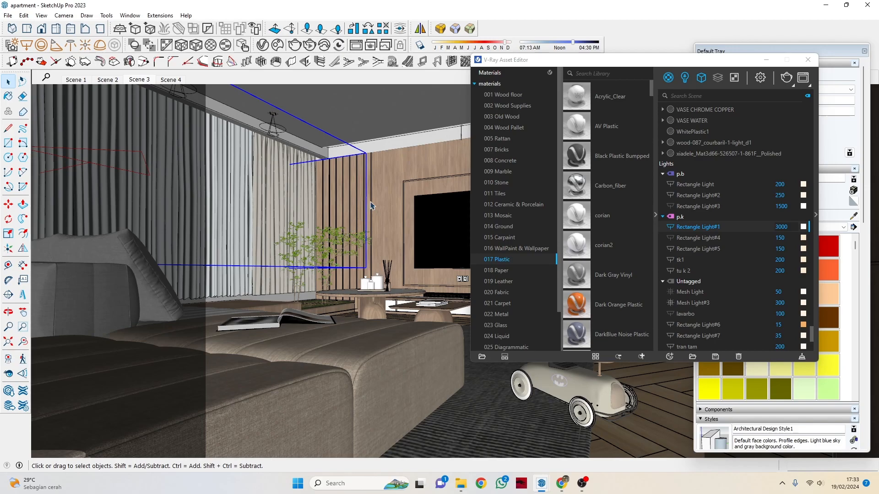
{"action": "scroll", "coordinate": [383, 255], "scroll_direction": "up", "scroll_amount": 2}
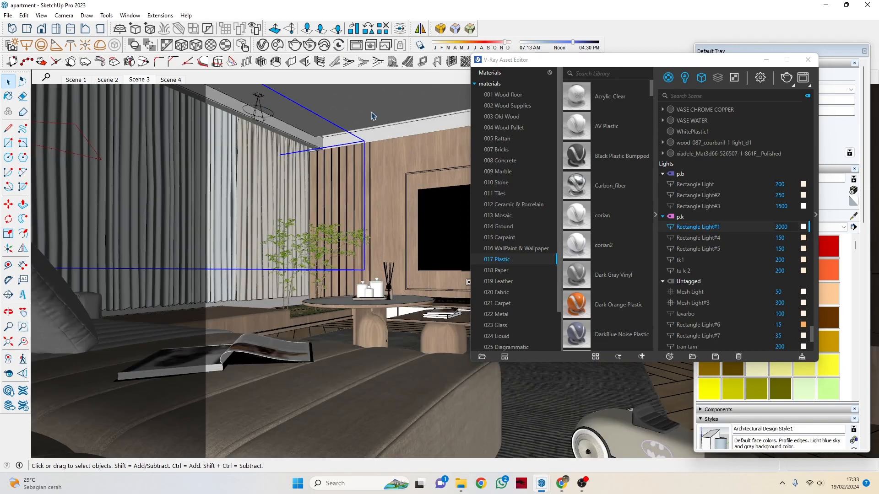
{"action": "left_click_drag", "start_coordinate": [711, 67], "coordinate": [515, 110]}
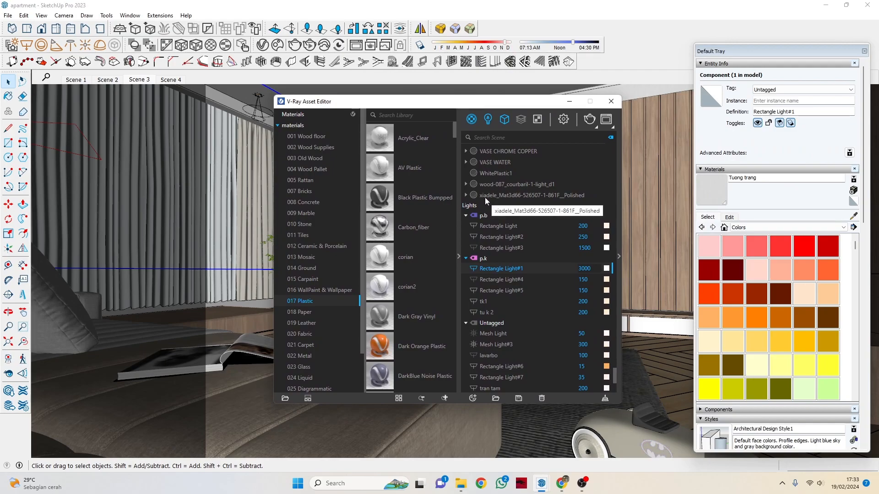
Step: Show the V-Ray render settings and expand the additional Render Parameters beside them
{"action": "left_click", "coordinate": [506, 120]}
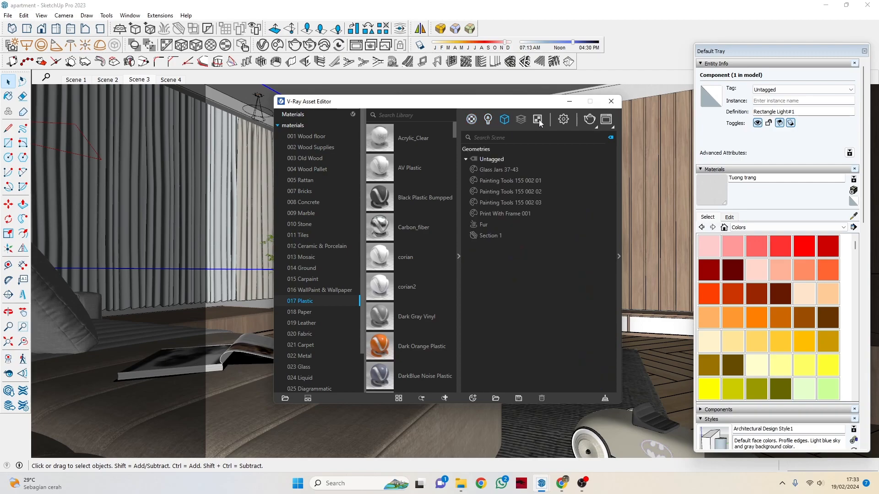
{"action": "left_click", "coordinate": [564, 119]}
{"action": "left_click_drag", "start_coordinate": [531, 102], "coordinate": [398, 107]}
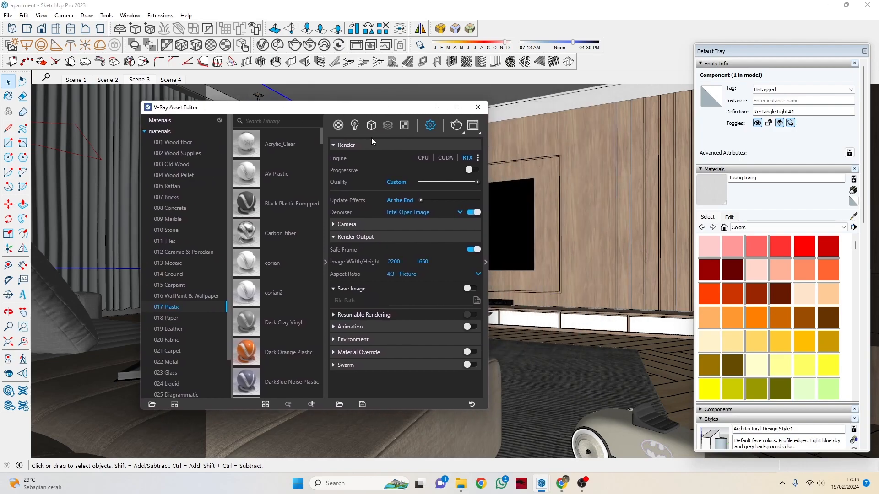
{"action": "left_click", "coordinate": [485, 205]}
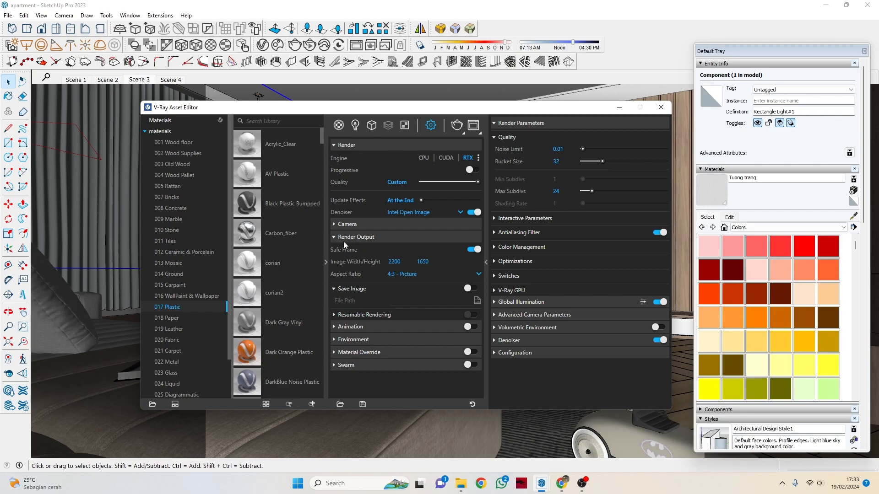
Step: Expand the Camera and Environment sections of the render settings and review the exposure, render output and background options
{"action": "left_click", "coordinate": [353, 224]}
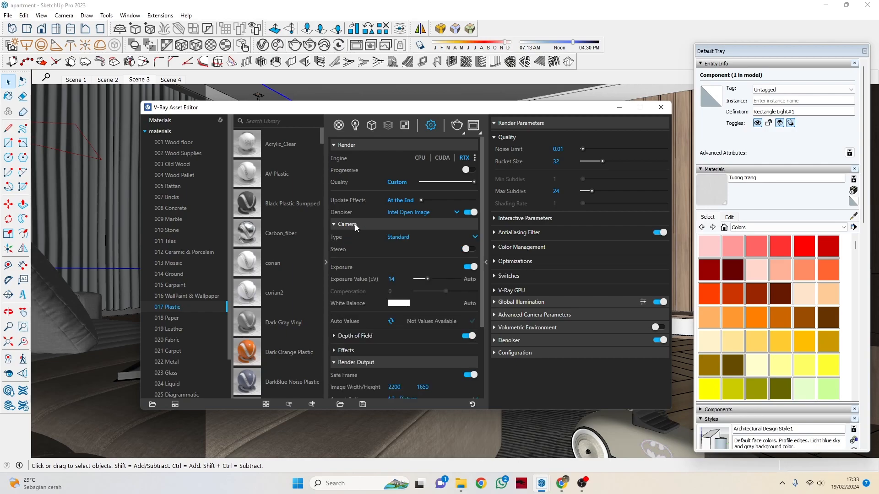
{"action": "left_click", "coordinate": [379, 224]}
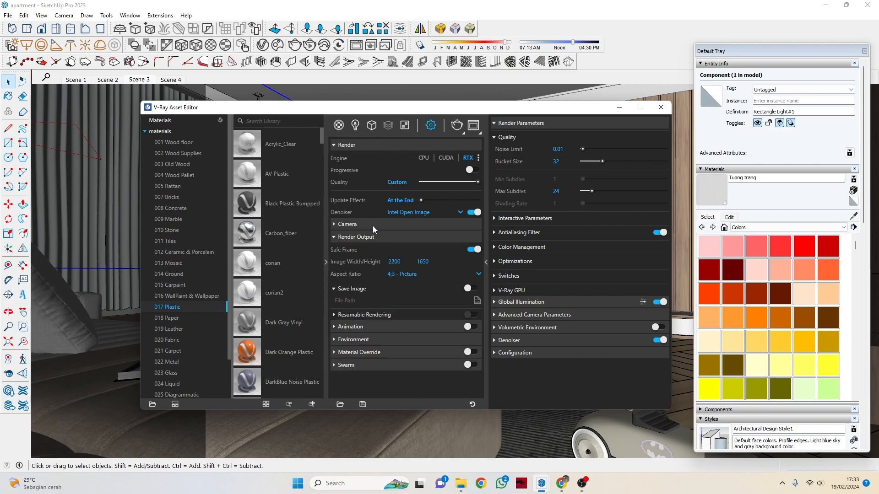
{"action": "left_click", "coordinate": [372, 227]}
{"action": "scroll", "coordinate": [375, 214], "scroll_direction": "down", "scroll_amount": 4}
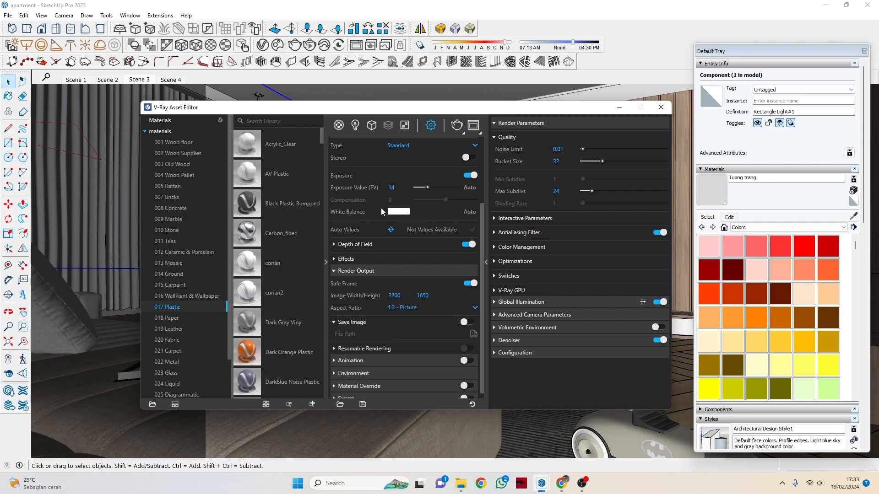
{"action": "scroll", "coordinate": [382, 275], "scroll_direction": "down", "scroll_amount": 1}
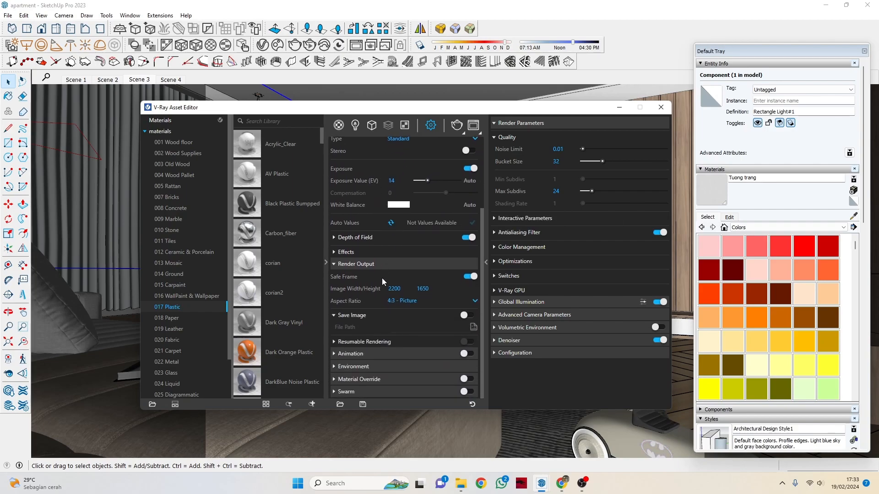
{"action": "left_click", "coordinate": [356, 367]}
{"action": "scroll", "coordinate": [370, 323], "scroll_direction": "down", "scroll_amount": 3}
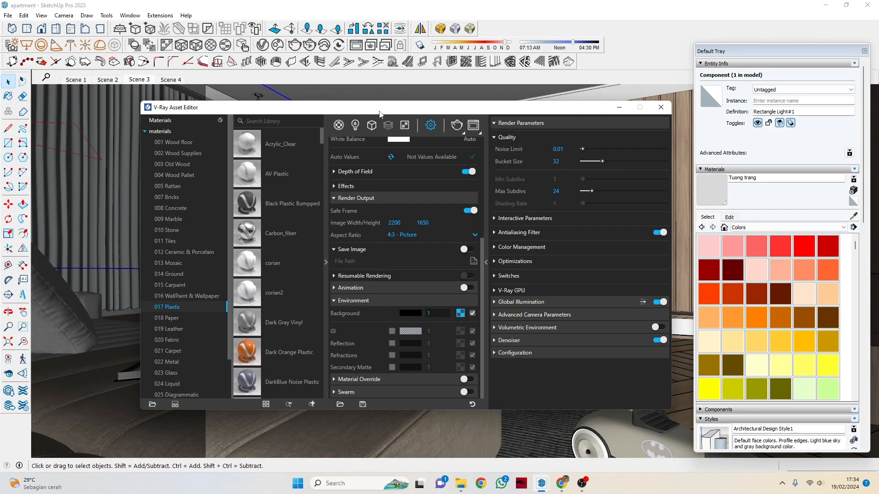
{"action": "left_click_drag", "start_coordinate": [380, 114], "coordinate": [455, 178]}
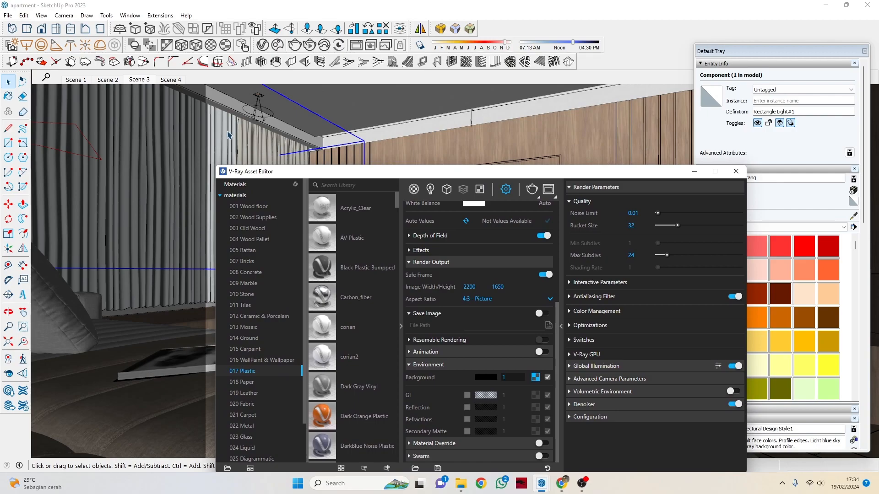
{"action": "left_click_drag", "start_coordinate": [468, 175], "coordinate": [354, 111]}
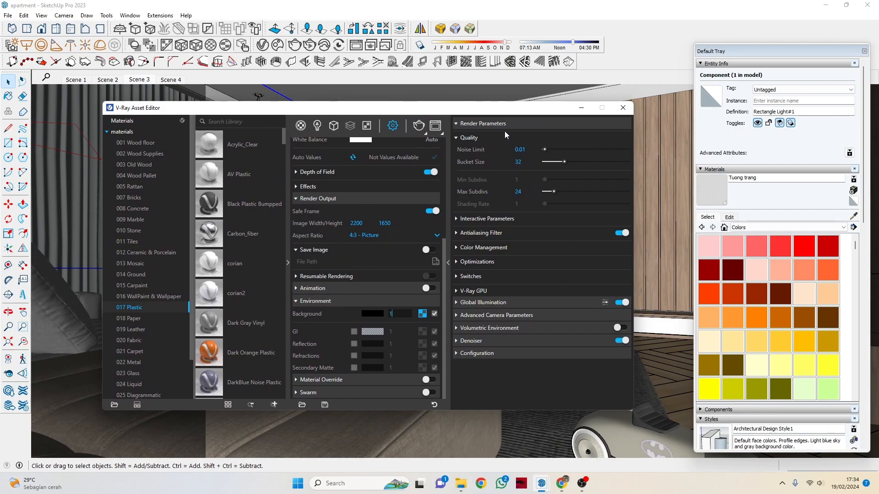
Step: Switch the render engine between CUDA and RTX to compare the options, ending on RTX
{"action": "scroll", "coordinate": [420, 158], "scroll_direction": "up", "scroll_amount": 4}
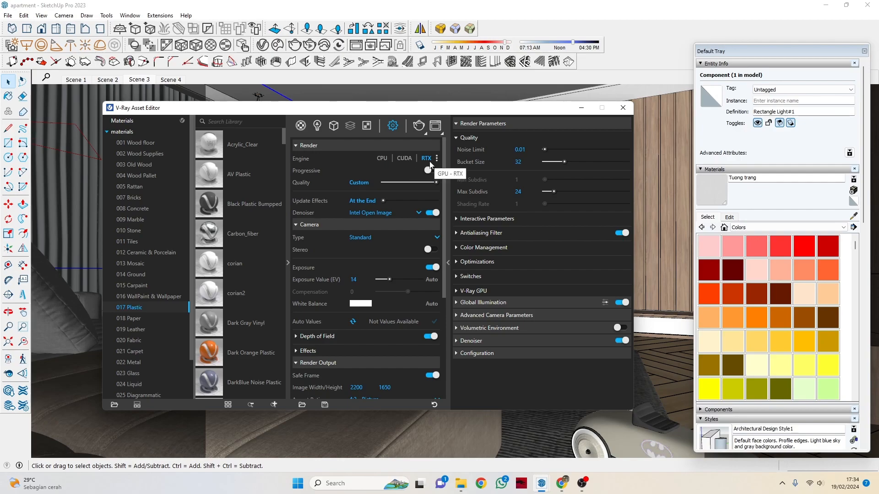
{"action": "left_click", "coordinate": [404, 159]}
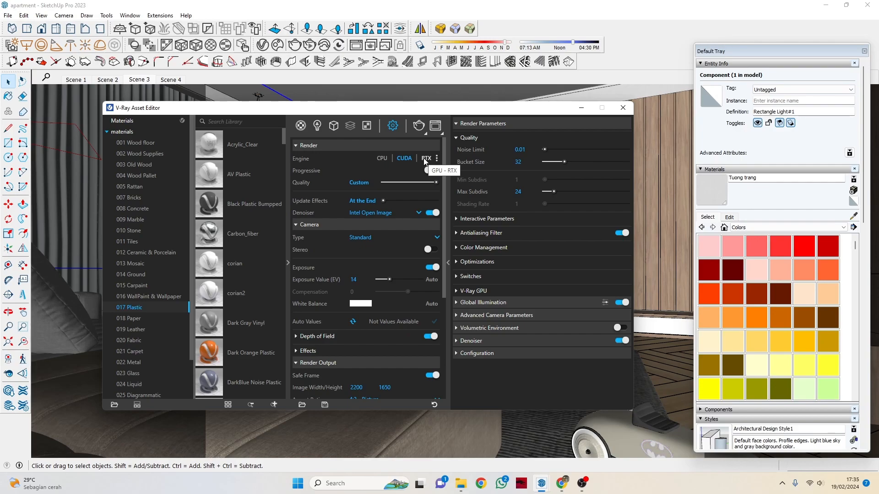
{"action": "left_click", "coordinate": [425, 158]}
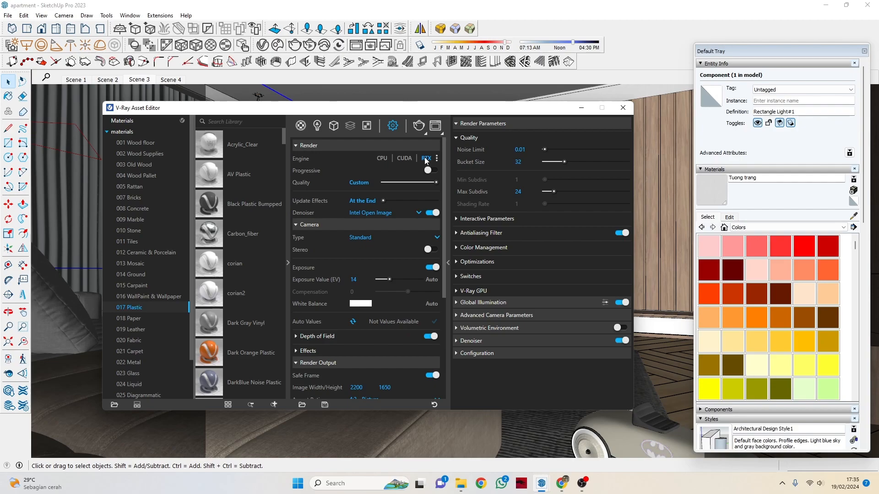
{"action": "left_click", "coordinate": [404, 158]}
{"action": "left_click", "coordinate": [425, 158]}
Step: Move the V-Ray Asset Editor aside and check the Noise Limit, Bucket Size and Max Subdivs quality settings
{"action": "left_click_drag", "start_coordinate": [504, 108], "coordinate": [470, 104]}
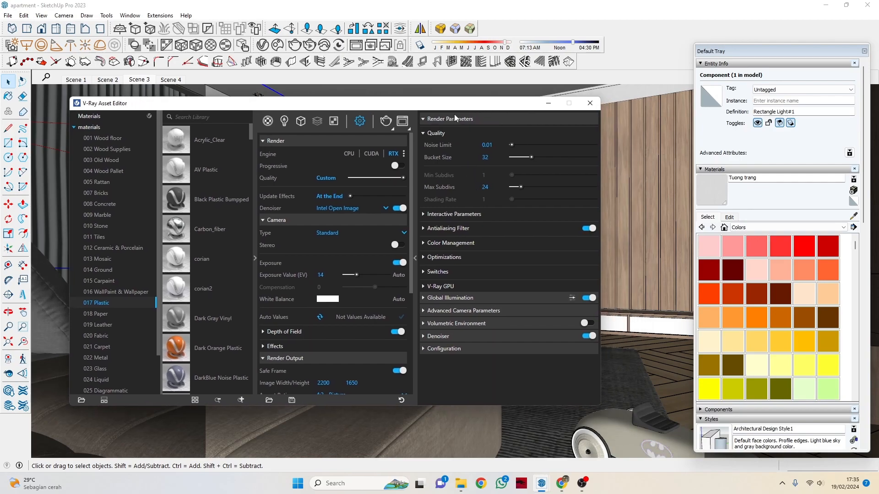
{"action": "left_click", "coordinate": [495, 145]}
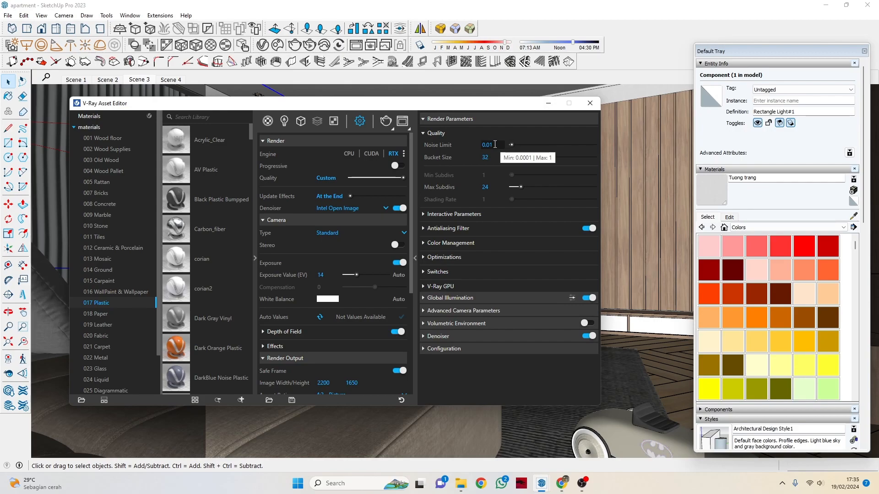
{"action": "left_click", "coordinate": [493, 157]}
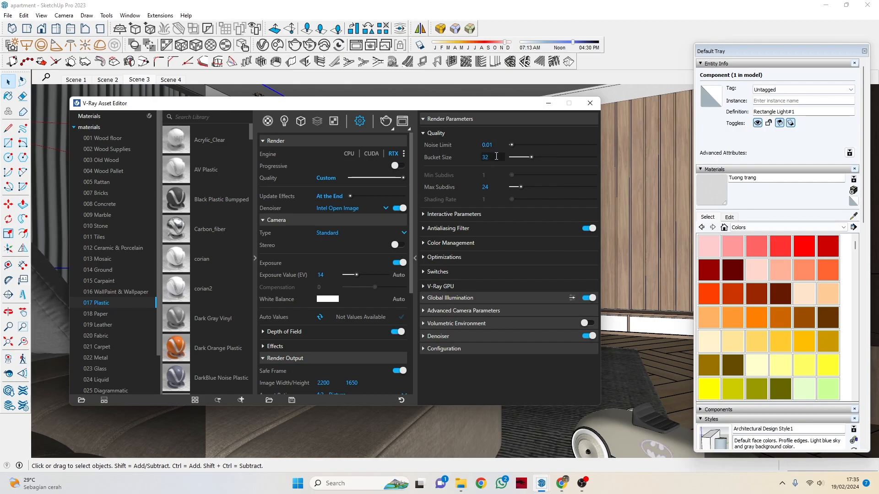
{"action": "left_click", "coordinate": [491, 187]}
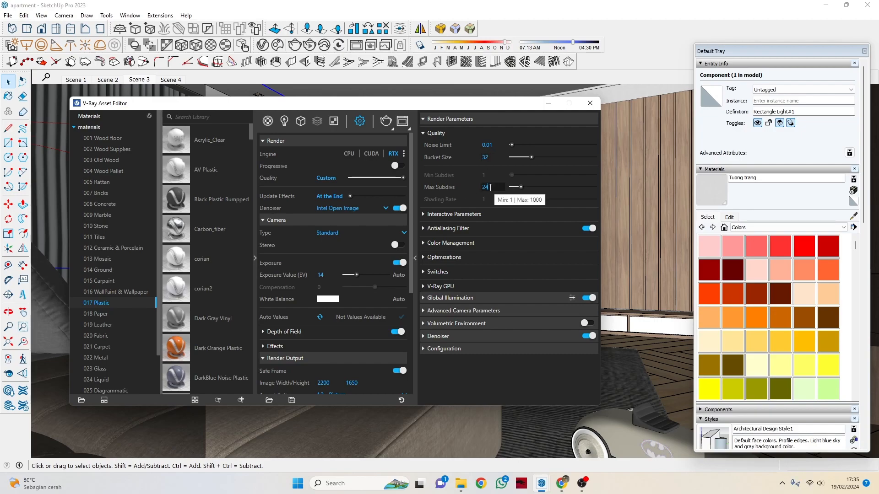
Step: Expand the Interactive Parameters and Antialiasing Filter sections and look through the available filter types, keeping Lanczos
{"action": "left_click", "coordinate": [454, 214]}
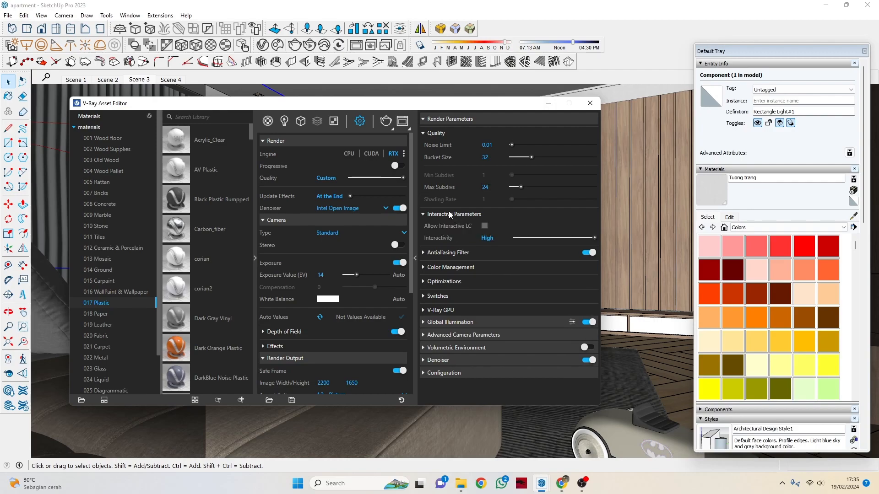
{"action": "left_click", "coordinate": [450, 215]}
{"action": "left_click", "coordinate": [450, 214]}
{"action": "left_click", "coordinate": [439, 253]}
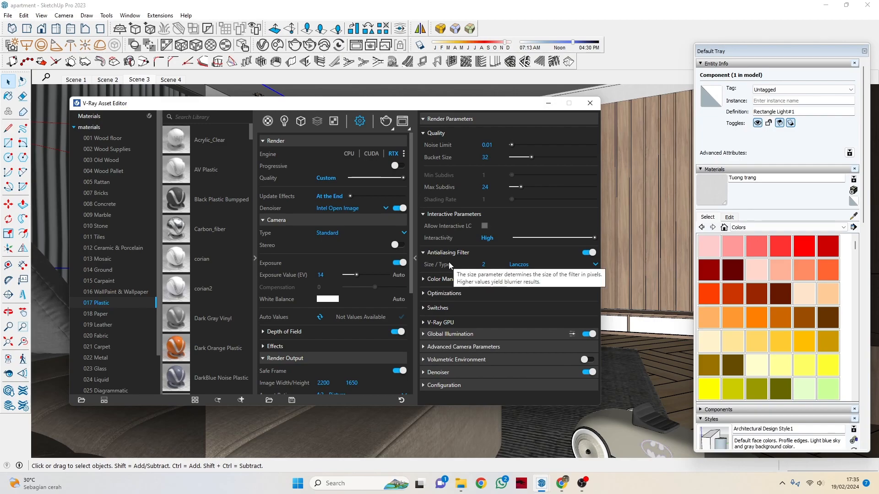
{"action": "left_click", "coordinate": [524, 266]}
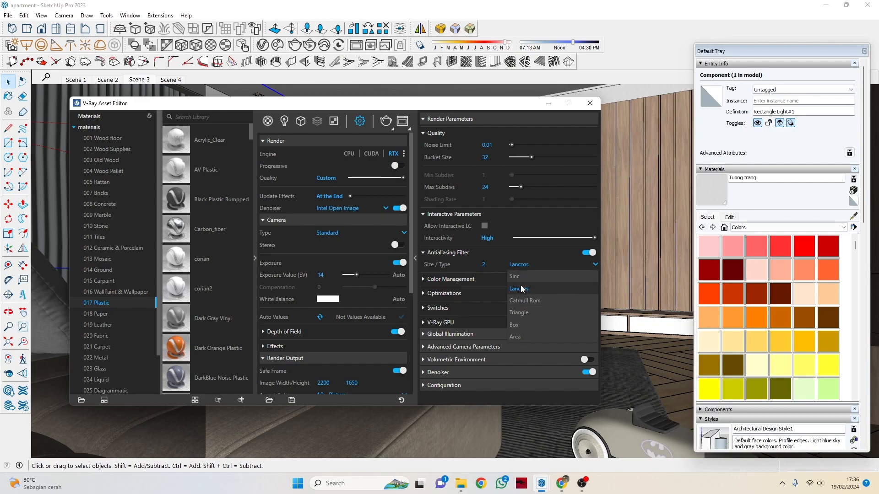
{"action": "left_click", "coordinate": [501, 258]}
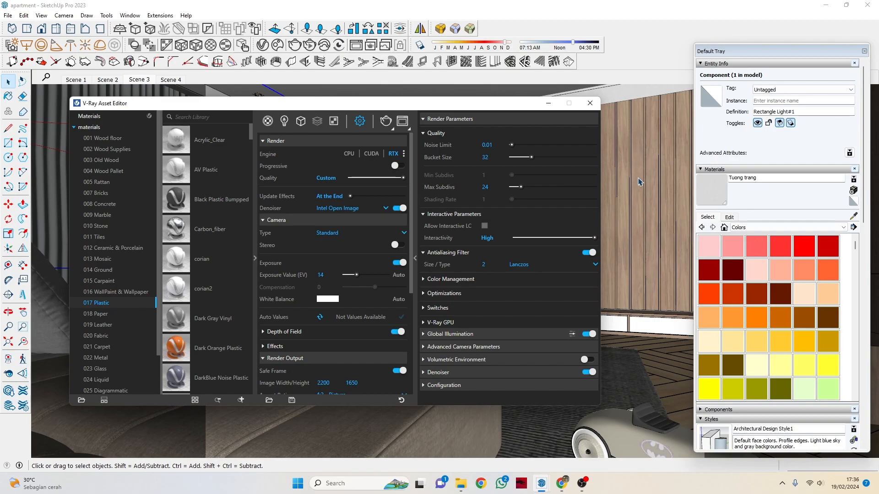
Step: Expand the Color Management and Optimizations sections and check the Max Ray Intensity setting
{"action": "left_click", "coordinate": [446, 281]}
{"action": "scroll", "coordinate": [503, 275], "scroll_direction": "down", "scroll_amount": 1}
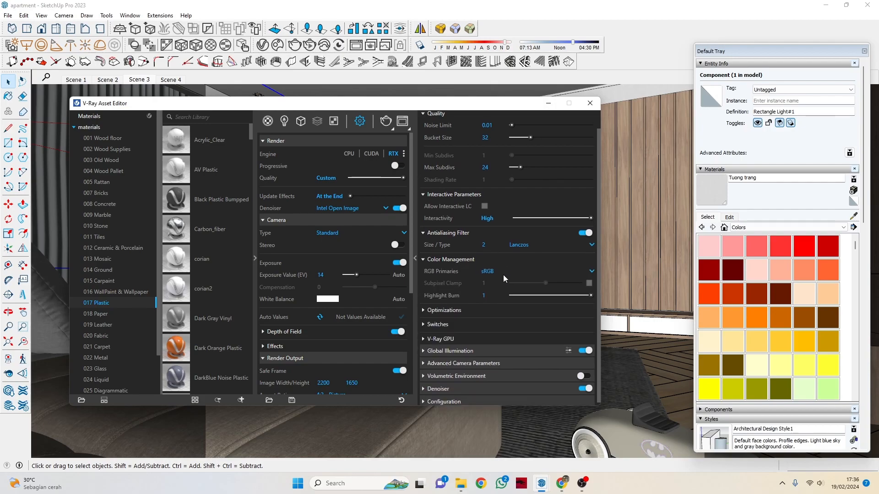
{"action": "left_click", "coordinate": [453, 308]}
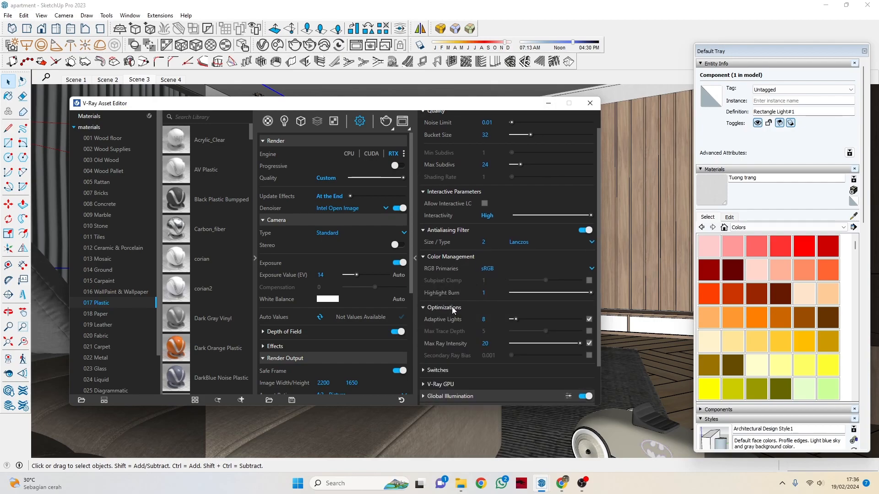
{"action": "scroll", "coordinate": [477, 284], "scroll_direction": "down", "scroll_amount": 2}
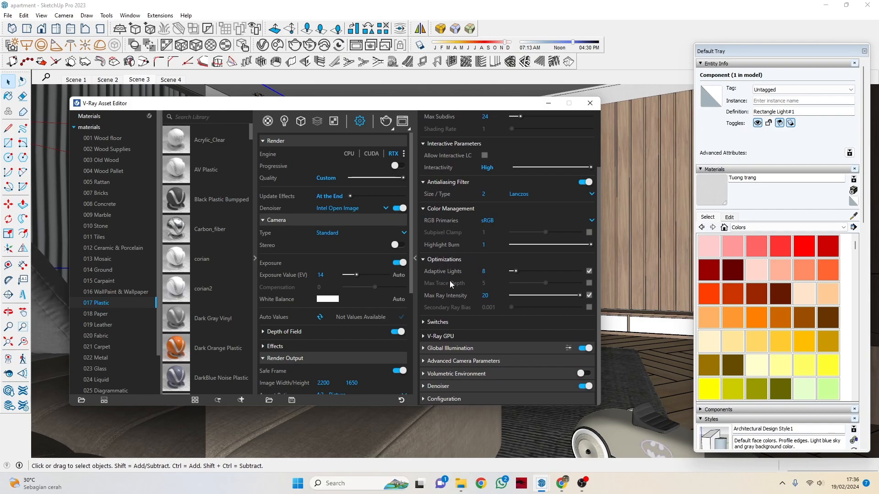
{"action": "left_click", "coordinate": [494, 295]}
Step: Expand the Global Illumination section and check the secondary rays and Light Cache subdivisions
{"action": "left_click", "coordinate": [447, 348]}
{"action": "scroll", "coordinate": [548, 264], "scroll_direction": "down", "scroll_amount": 3}
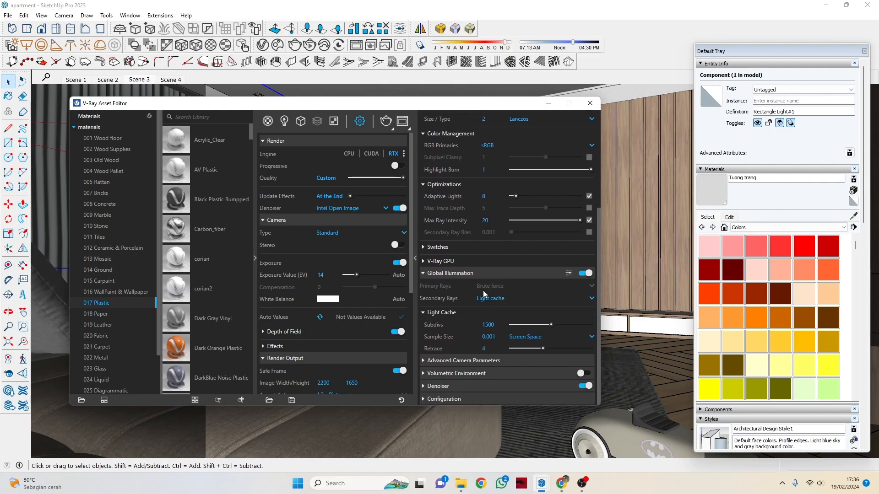
{"action": "left_click", "coordinate": [499, 326]}
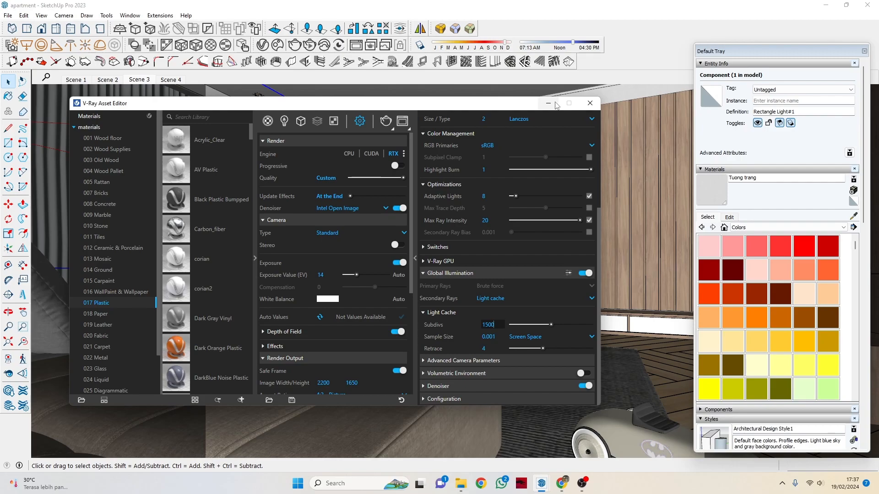
Step: Expand Advanced Camera Parameters to check film sensitivity, aperture and shutter speed, and expand the Denoiser section
{"action": "left_click", "coordinate": [446, 361]}
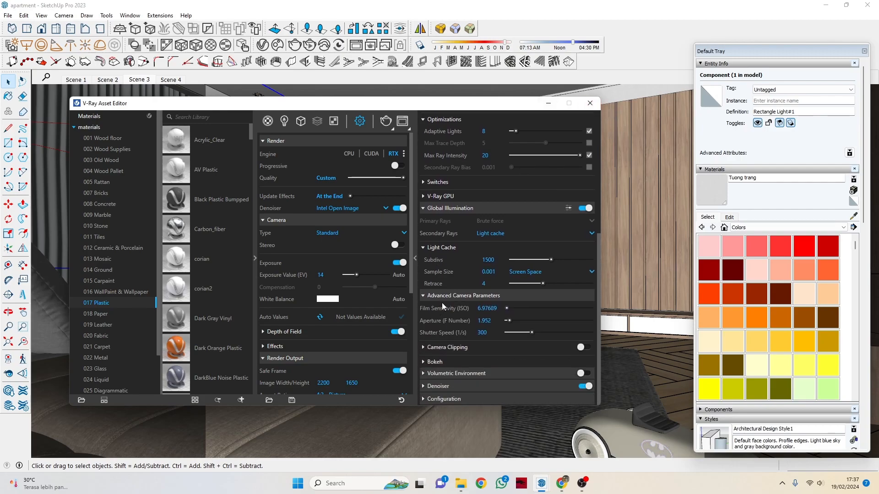
{"action": "left_click", "coordinate": [495, 309]}
{"action": "left_click", "coordinate": [492, 332]}
{"action": "left_click", "coordinate": [488, 259]}
{"action": "left_click", "coordinate": [482, 308]}
{"action": "left_click", "coordinate": [492, 320]}
{"action": "left_click", "coordinate": [489, 334]}
{"action": "left_click", "coordinate": [436, 384]}
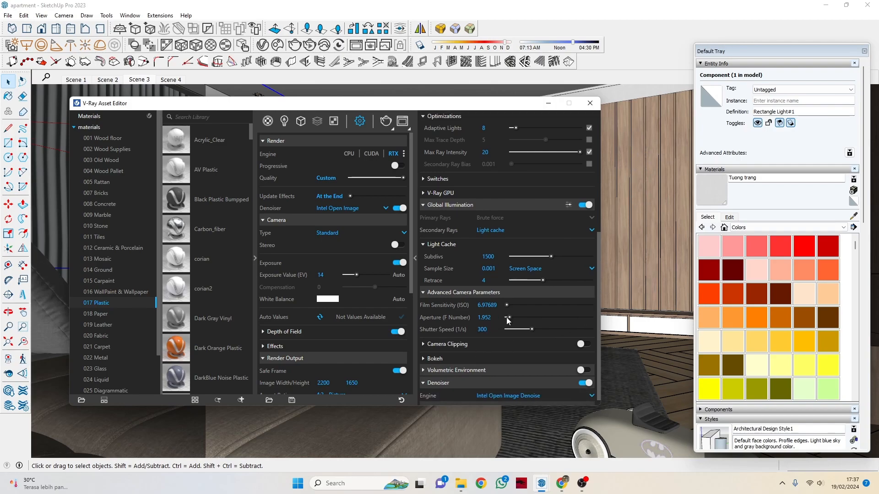
Step: Review all expanded Render Parameters once more, along with the camera, render output and environment settings
{"action": "scroll", "coordinate": [491, 361], "scroll_direction": "up", "scroll_amount": 5}
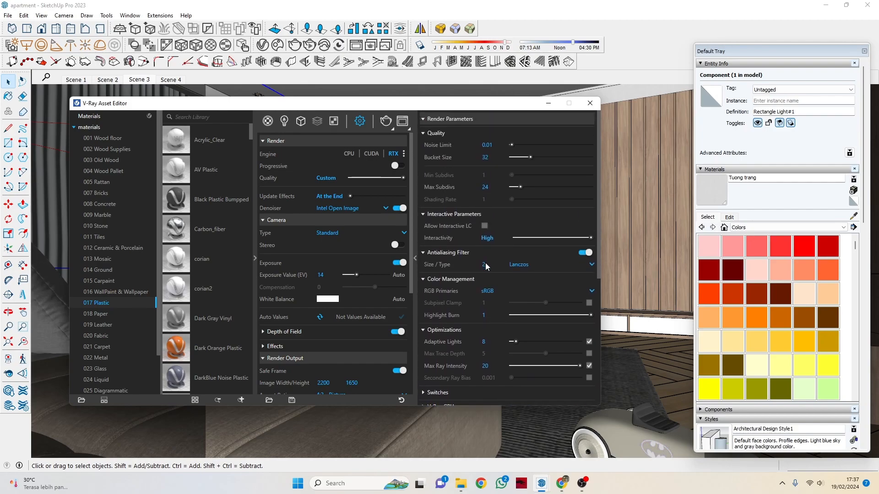
{"action": "scroll", "coordinate": [490, 149], "scroll_direction": "down", "scroll_amount": 4}
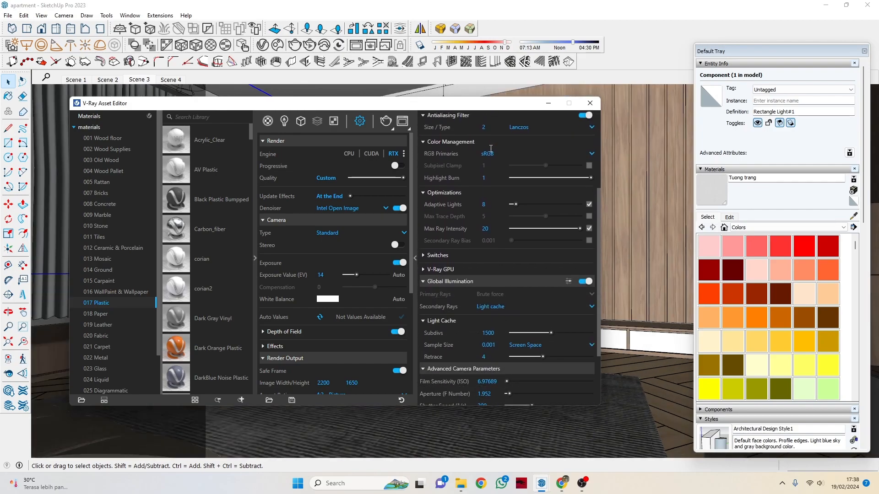
{"action": "scroll", "coordinate": [489, 153], "scroll_direction": "up", "scroll_amount": 3}
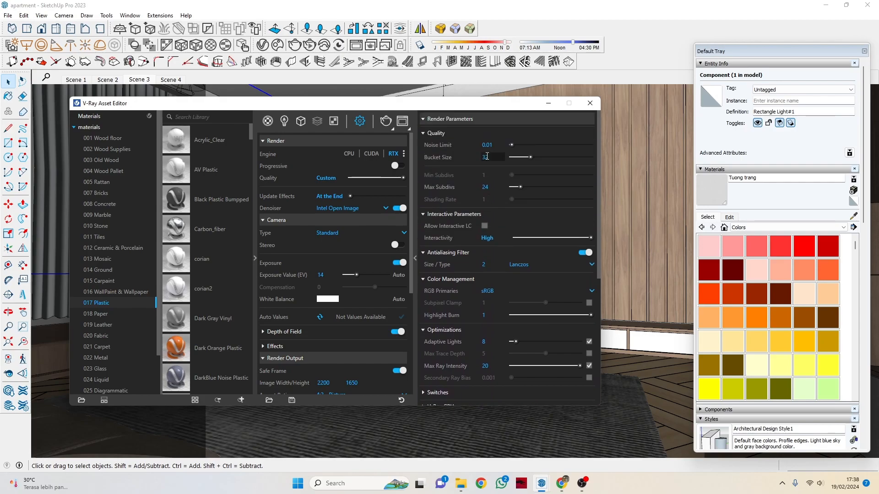
{"action": "scroll", "coordinate": [487, 156], "scroll_direction": "down", "scroll_amount": 3}
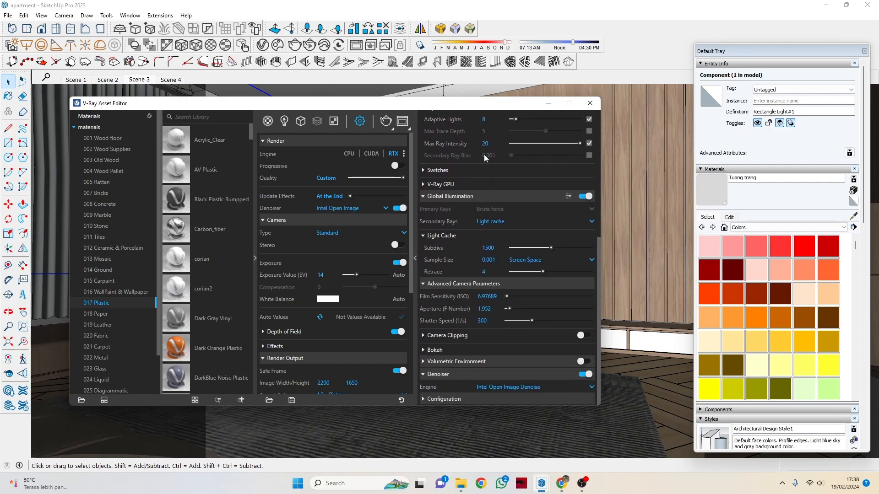
{"action": "scroll", "coordinate": [324, 209], "scroll_direction": "down", "scroll_amount": 4}
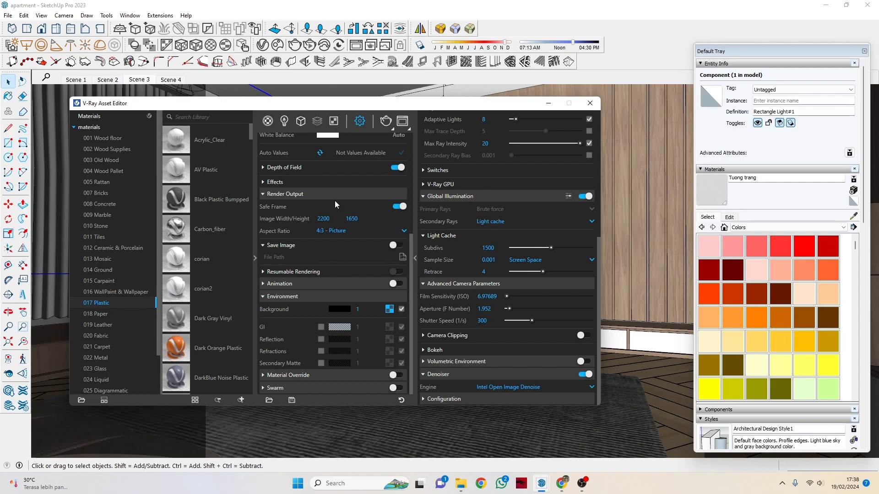
{"action": "scroll", "coordinate": [360, 171], "scroll_direction": "up", "scroll_amount": 3}
{"action": "scroll", "coordinate": [360, 171], "scroll_direction": "up", "scroll_amount": 1}
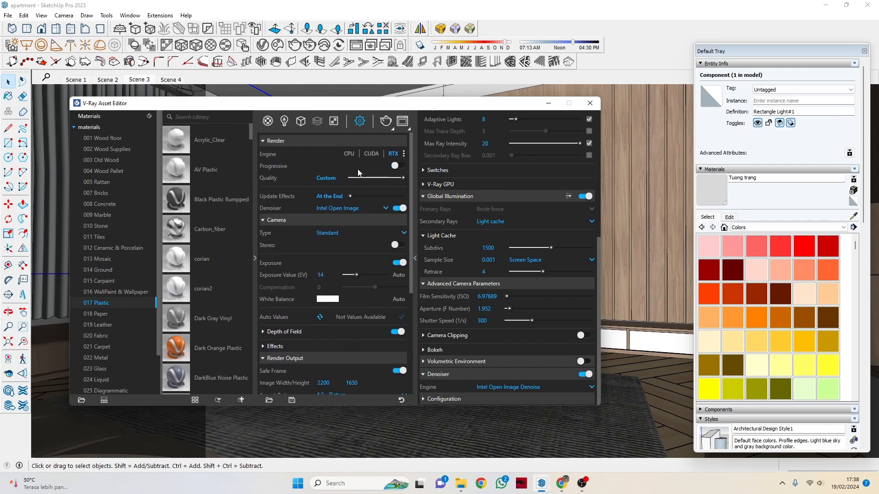
{"action": "scroll", "coordinate": [356, 163], "scroll_direction": "down", "scroll_amount": 4}
{"action": "mouse_move", "coordinate": [317, 112]}
{"action": "left_mouse_down"}
{"action": "mouse_move", "coordinate": [316, 103]}
{"action": "mouse_move", "coordinate": [305, 111]}
{"action": "left_mouse_up"}
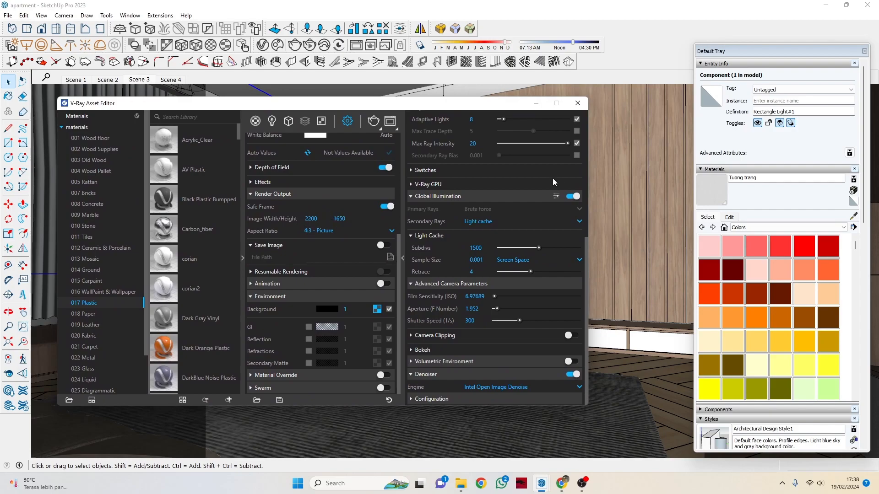
Step: Close the V-Ray Asset Editor and switch to File Explorer to view render image 1 in the APARTEMEN folder
{"action": "left_click", "coordinate": [576, 103]}
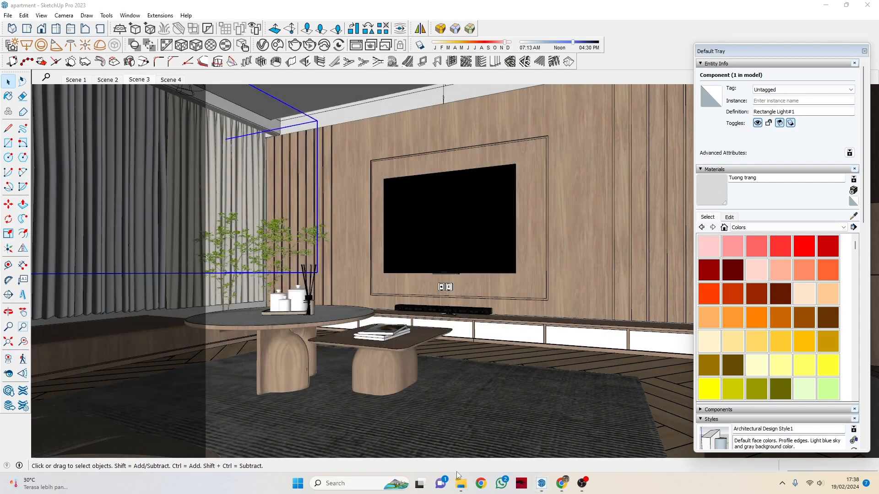
{"action": "mouse_move", "coordinate": [461, 483]}
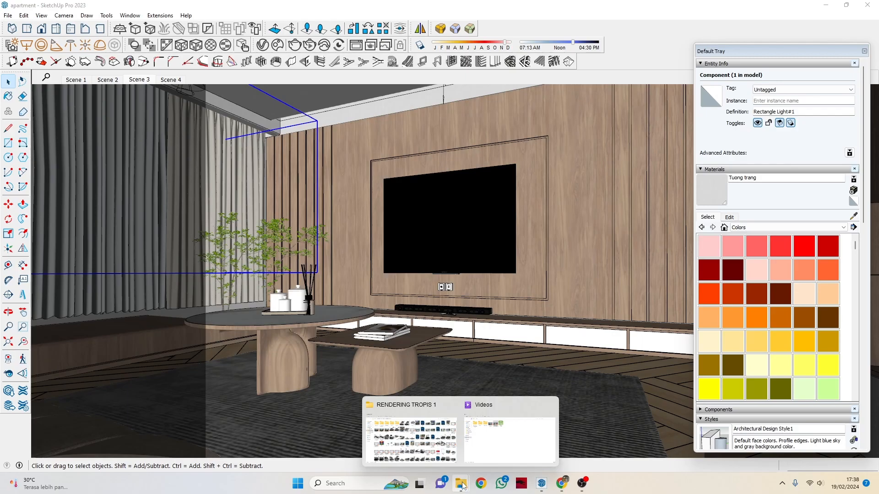
{"action": "left_click", "coordinate": [411, 439]}
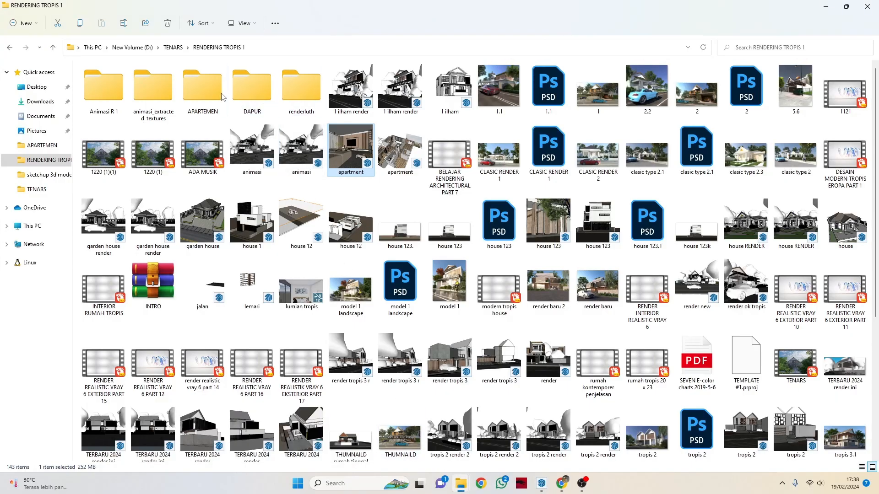
{"action": "double_click", "coordinate": [206, 93]}
{"action": "left_click", "coordinate": [167, 85]}
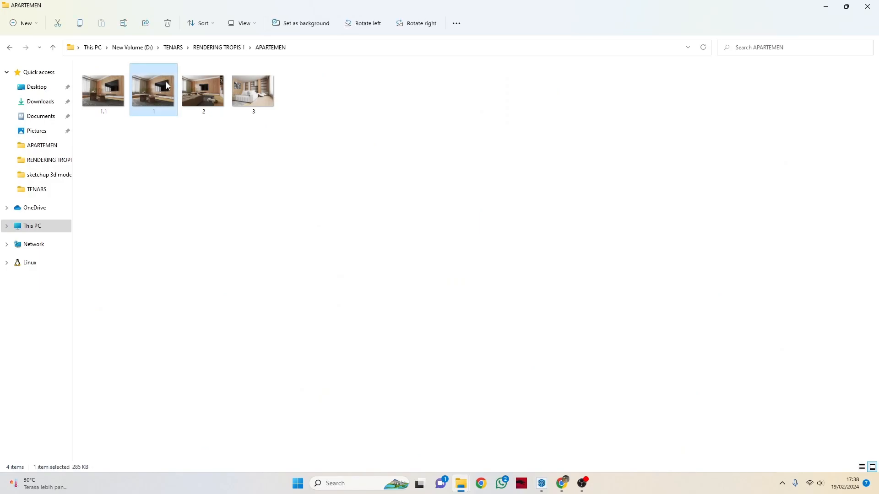
{"action": "double_click", "coordinate": [165, 81]}
{"action": "left_click", "coordinate": [871, 5]}
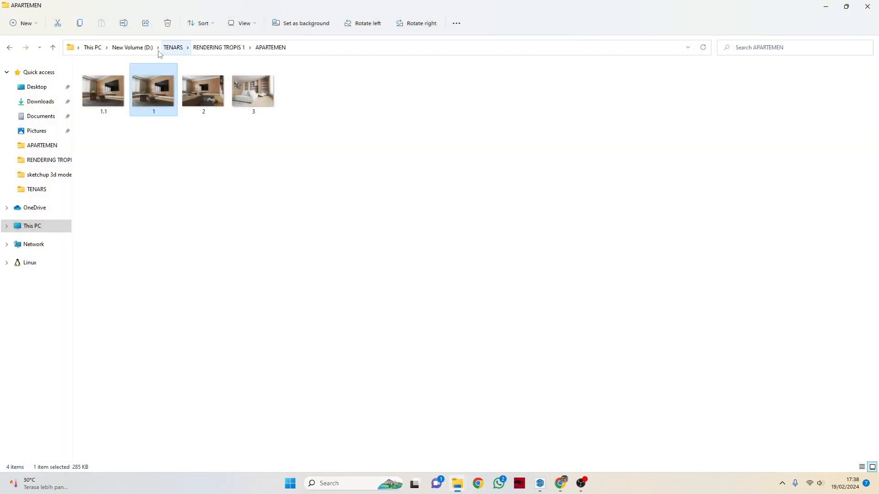
Step: Open render image 1.1 full screen and examine the curtains, coffee tables and TV wall up close
{"action": "double_click", "coordinate": [117, 109]}
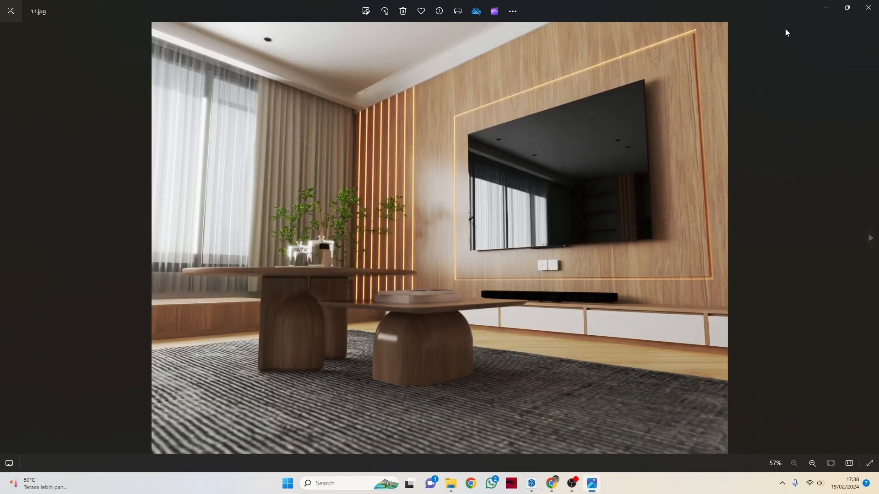
{"action": "left_click", "coordinate": [870, 463]}
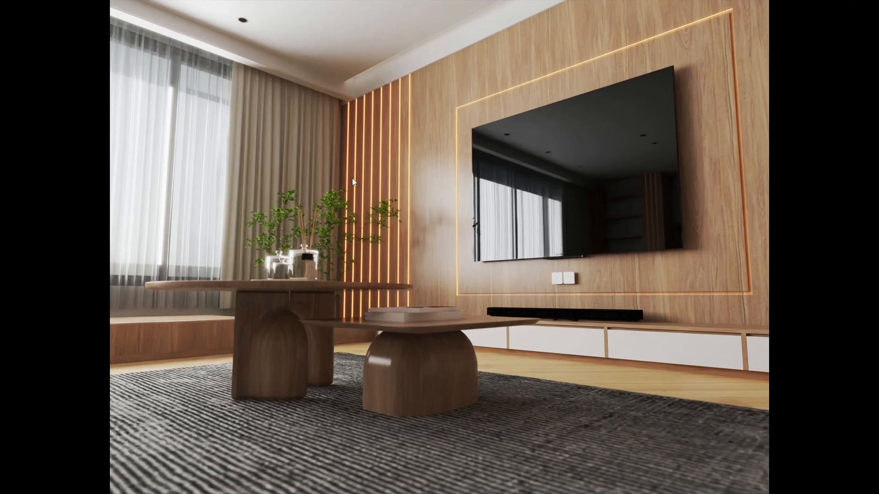
{"action": "scroll", "coordinate": [281, 171], "scroll_direction": "up", "scroll_amount": 2}
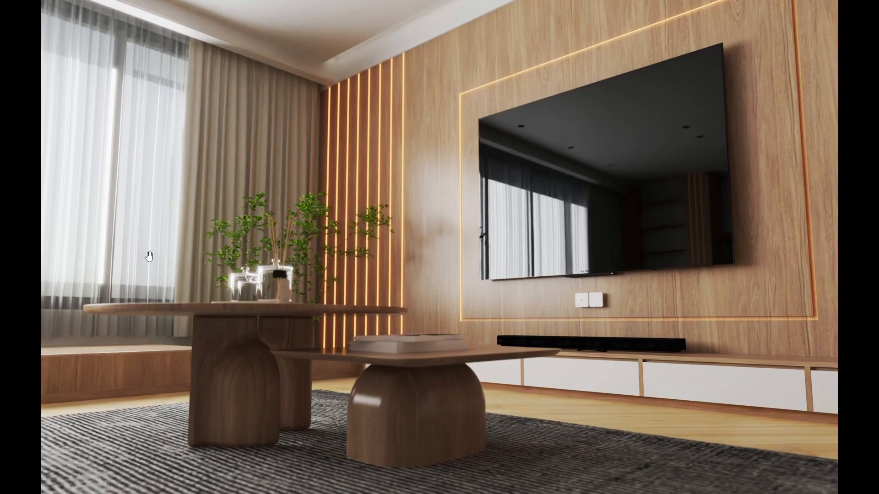
{"action": "scroll", "coordinate": [154, 292], "scroll_direction": "up", "scroll_amount": 1}
{"action": "scroll", "coordinate": [325, 200], "scroll_direction": "down", "scroll_amount": 2}
{"action": "scroll", "coordinate": [421, 160], "scroll_direction": "up", "scroll_amount": 1}
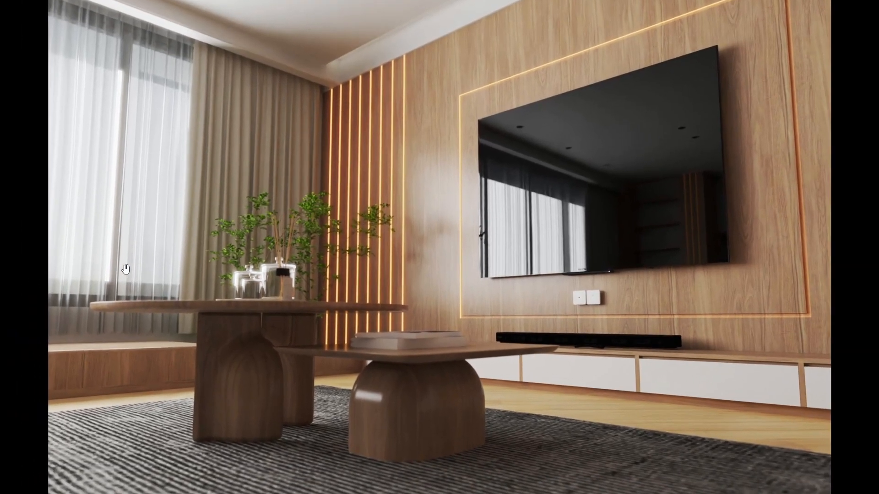